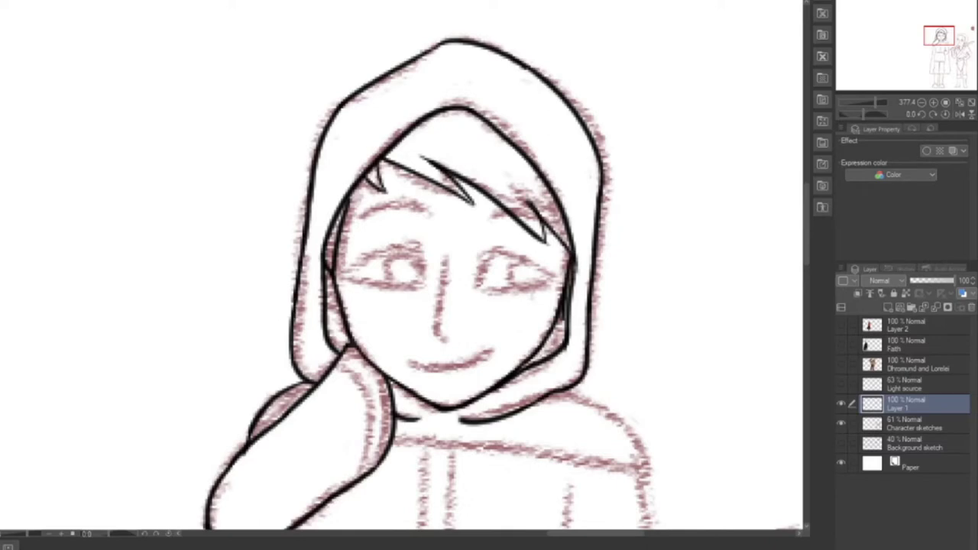
# Step: Ink the cape's shoulder section, the tunic's side seam and the sleeve creases over the sketch on Layer 1
pyautogui.moveTo(806, 246); pyautogui.dragTo(806, 279)
pyautogui.moveTo(560, 186)
pyautogui.mouseDown()
pyautogui.moveTo(654, 276)
pyautogui.moveTo(643, 292)
pyautogui.moveTo(424, 242)
pyautogui.mouseUp()
pyautogui.hotkey('ctrl', 'z')
pyautogui.scroll(-5, 489, 268)
pyautogui.moveTo(538, 302)
pyautogui.mouseDown()
pyautogui.moveTo(532, 311)
pyautogui.moveTo(562, 81)
pyautogui.mouseUp()
pyautogui.moveTo(565, 264)
pyautogui.mouseDown()
pyautogui.moveTo(616, 307)
pyautogui.moveTo(593, 309)
pyautogui.mouseUp()
pyautogui.hotkey('ctrl', 'z')
# Step: Ink the tunic's waistline along the upper edge of the belt
pyautogui.moveTo(534, 309); pyautogui.dragTo(290, 314)
pyautogui.press('e')
pyautogui.moveTo(360, 319)
pyautogui.mouseDown()
pyautogui.moveTo(302, 322)
pyautogui.moveTo(279, 305)
pyautogui.moveTo(295, 305)
pyautogui.mouseUp()
pyautogui.press('p')
pyautogui.hotkey('ctrl', 'z')
pyautogui.hotkey('ctrl', 'z')
pyautogui.moveTo(381, 317); pyautogui.dragTo(301, 309)
pyautogui.hotkey('ctrl', 'z')
pyautogui.click(93, 533)
pyautogui.moveTo(445, 261)
pyautogui.mouseDown()
pyautogui.moveTo(438, 356)
pyautogui.moveTo(455, 354)
pyautogui.mouseUp()
pyautogui.hotkey('ctrl', 'z')
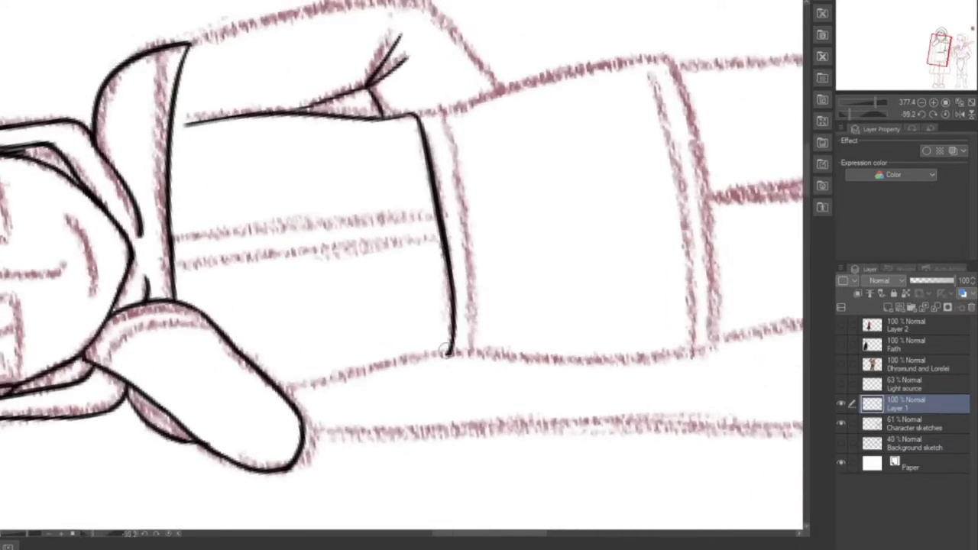
pyautogui.click(169, 533)
# Step: Ink the remaining side of the torso and the lower edge of the belt
pyautogui.moveTo(284, 128); pyautogui.dragTo(292, 283)
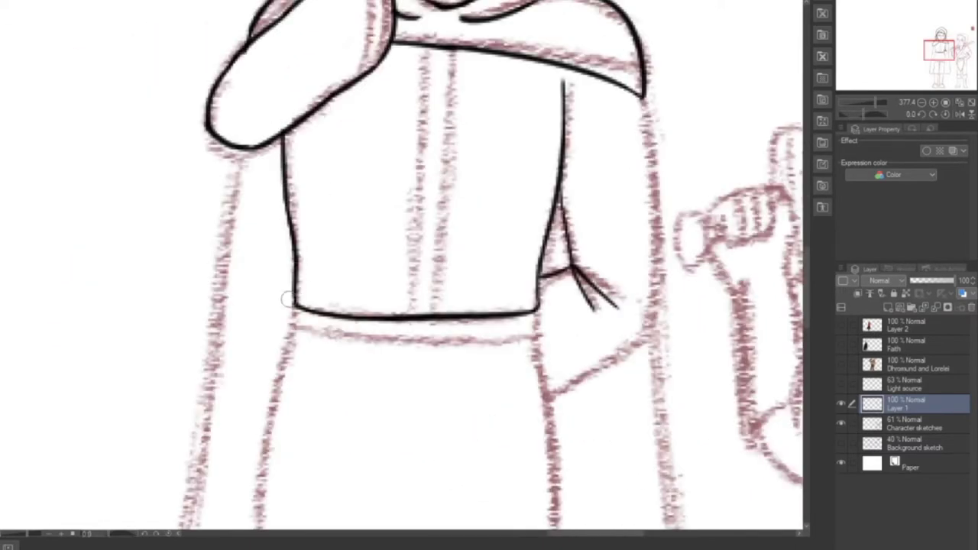
pyautogui.moveTo(293, 319); pyautogui.dragTo(533, 340)
pyautogui.click(117, 533)
pyautogui.moveTo(445, 146); pyautogui.dragTo(473, 232)
pyautogui.click(168, 533)
# Step: Ink the tunic's skirt below the belt and the outer contour of the arm held behind the back
pyautogui.moveTo(806, 286); pyautogui.dragTo(806, 312)
pyautogui.moveTo(534, 179)
pyautogui.mouseDown()
pyautogui.moveTo(551, 241)
pyautogui.moveTo(556, 421)
pyautogui.mouseUp()
pyautogui.moveTo(291, 177)
pyautogui.mouseDown()
pyautogui.moveTo(505, 419)
pyautogui.moveTo(558, 414)
pyautogui.mouseUp()
pyautogui.scroll(2, 401, 267)
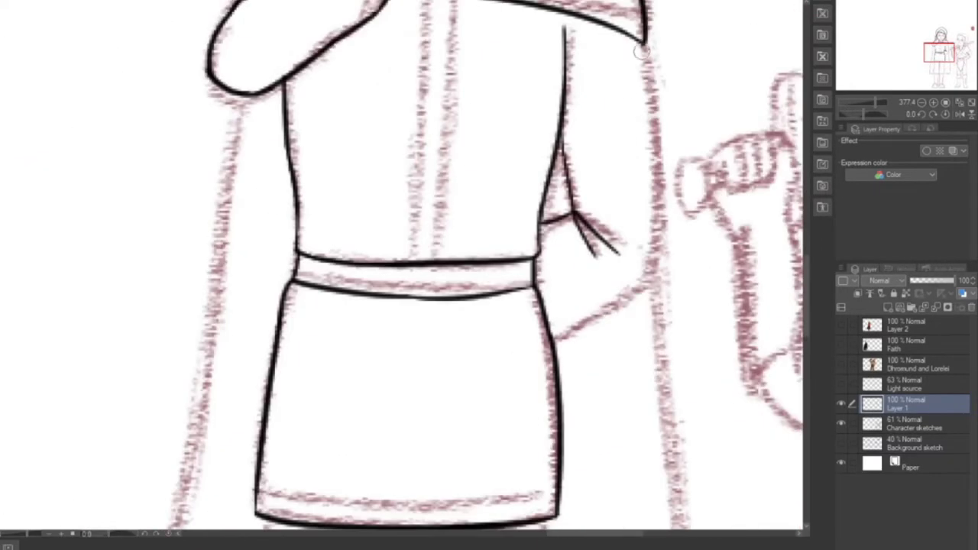
pyautogui.moveTo(641, 42); pyautogui.dragTo(541, 340)
# Step: Ink both trouser legs below the tunic, including the bunched folds and the gathered cuffs
pyautogui.moveTo(806, 296); pyautogui.dragTo(806, 371)
pyautogui.moveTo(541, 53); pyautogui.dragTo(513, 326)
pyautogui.hotkey('ctrl', 'z')
pyautogui.moveTo(544, 52)
pyautogui.mouseDown()
pyautogui.moveTo(541, 237)
pyautogui.moveTo(510, 330)
pyautogui.mouseUp()
pyautogui.hotkey('ctrl', 'z')
pyautogui.moveTo(537, 52)
pyautogui.mouseDown()
pyautogui.moveTo(507, 345)
pyautogui.moveTo(389, 380)
pyautogui.moveTo(407, 271)
pyautogui.moveTo(405, 61)
pyautogui.moveTo(379, 348)
pyautogui.moveTo(283, 382)
pyautogui.mouseUp()
pyautogui.hotkey('ctrl', 'z')
pyautogui.moveTo(401, 361)
pyautogui.mouseDown()
pyautogui.moveTo(340, 399)
pyautogui.moveTo(271, 388)
pyautogui.mouseUp()
pyautogui.hotkey('ctrl', 'z')
pyautogui.hotkey('ctrl', 'z')
pyautogui.moveTo(377, 397)
pyautogui.mouseDown()
pyautogui.moveTo(269, 394)
pyautogui.moveTo(262, 327)
pyautogui.mouseUp()
pyautogui.moveTo(278, 334)
pyautogui.mouseDown()
pyautogui.moveTo(244, 297)
pyautogui.moveTo(266, 52)
pyautogui.mouseUp()
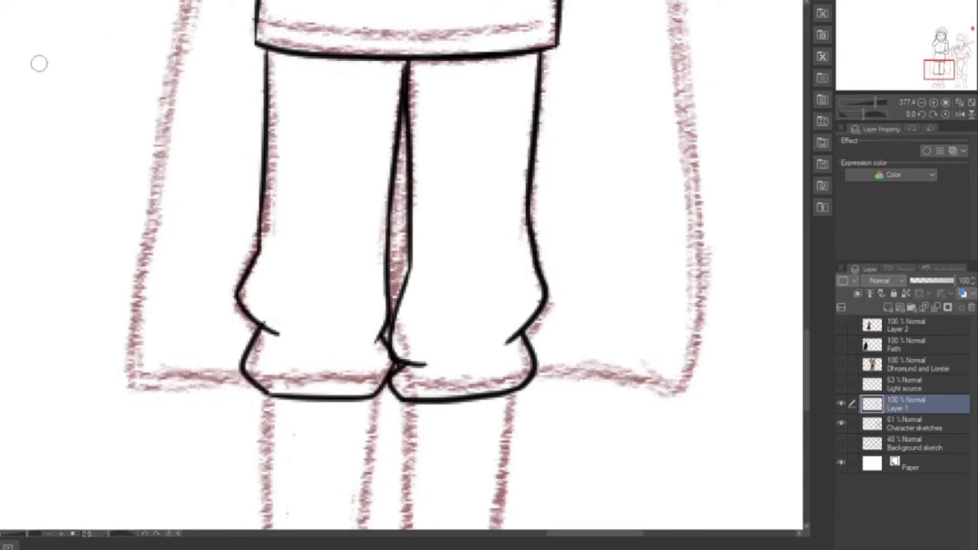
# Step: Ink the shoe on the viewer's right, with its rounded toe, top opening and sole
pyautogui.scroll(-5, 374, 393)
pyautogui.moveTo(405, 385)
pyautogui.mouseDown()
pyautogui.moveTo(403, 399)
pyautogui.moveTo(468, 333)
pyautogui.moveTo(489, 359)
pyautogui.mouseUp()
pyautogui.hotkey('ctrl', 'z')
pyautogui.hotkey('ctrl', 'z')
pyautogui.moveTo(446, 336); pyautogui.dragTo(503, 363)
pyautogui.moveTo(436, 391)
pyautogui.mouseDown()
pyautogui.moveTo(533, 409)
pyautogui.moveTo(541, 461)
pyautogui.mouseUp()
pyautogui.moveTo(389, 435)
pyautogui.mouseDown()
pyautogui.moveTo(391, 460)
pyautogui.moveTo(420, 465)
pyautogui.mouseUp()
pyautogui.moveTo(428, 458)
pyautogui.mouseDown()
pyautogui.moveTo(582, 189)
pyautogui.moveTo(588, 203)
pyautogui.mouseUp()
pyautogui.moveTo(584, 222)
pyautogui.mouseDown()
pyautogui.moveTo(551, 76)
pyautogui.moveTo(512, 291)
pyautogui.mouseUp()
pyautogui.click(168, 534)
pyautogui.hotkey('ctrl', 'z')
# Step: Ink the lower leg on the viewer's right, from the trouser cuff to the shoe
pyautogui.moveTo(507, 110); pyautogui.dragTo(430, 327)
pyautogui.hotkey('ctrl', 'z')
pyautogui.moveTo(524, 88); pyautogui.dragTo(461, 329)
pyautogui.hotkey('ctrl', 'z')
pyautogui.moveTo(514, 95); pyautogui.dragTo(496, 347)
# Step: Ink the inner and outer contours of the lower leg on the viewer's left
pyautogui.moveTo(398, 103)
pyautogui.mouseDown()
pyautogui.moveTo(397, 306)
pyautogui.moveTo(352, 382)
pyautogui.mouseUp()
pyautogui.moveTo(266, 95)
pyautogui.mouseDown()
pyautogui.moveTo(251, 359)
pyautogui.moveTo(273, 355)
pyautogui.mouseUp()
pyautogui.hotkey('ctrl', 'z')
pyautogui.moveTo(352, 385)
pyautogui.mouseDown()
pyautogui.moveTo(277, 346)
pyautogui.moveTo(256, 352)
pyautogui.moveTo(278, 331)
pyautogui.moveTo(267, 107)
pyautogui.mouseUp()
pyautogui.hotkey('ctrl', 'z')
pyautogui.hotkey('ctrl', 'z')
pyautogui.moveTo(282, 353); pyautogui.dragTo(304, 342)
pyautogui.moveTo(268, 96)
pyautogui.mouseDown()
pyautogui.moveTo(239, 360)
pyautogui.moveTo(255, 359)
pyautogui.moveTo(232, 383)
pyautogui.mouseUp()
pyautogui.hotkey('ctrl', 'z')
pyautogui.moveTo(356, 434)
pyautogui.mouseDown()
pyautogui.moveTo(258, 393)
pyautogui.moveTo(257, 374)
pyautogui.moveTo(237, 365)
pyautogui.moveTo(231, 382)
pyautogui.mouseUp()
pyautogui.hotkey('ctrl', 'z')
# Step: Ink the shoe on the viewer's left to match the other one, including its opening, toe and sole
pyautogui.moveTo(260, 372); pyautogui.dragTo(275, 370)
pyautogui.moveTo(266, 336); pyautogui.dragTo(519, 362)
pyautogui.moveTo(534, 306); pyautogui.dragTo(557, 351)
pyautogui.moveTo(500, 322); pyautogui.dragTo(509, 341)
pyautogui.moveTo(505, 336); pyautogui.dragTo(504, 198)
pyautogui.moveTo(533, 166); pyautogui.dragTo(585, 74)
pyautogui.moveTo(573, 84); pyautogui.dragTo(229, 445)
pyautogui.moveTo(211, 499)
pyautogui.mouseDown()
pyautogui.moveTo(627, 443)
pyautogui.moveTo(587, 282)
pyautogui.mouseUp()
pyautogui.hotkey('ctrl', 'z')
pyautogui.moveTo(600, 438); pyautogui.dragTo(589, 312)
pyautogui.hotkey('ctrl', 'z')
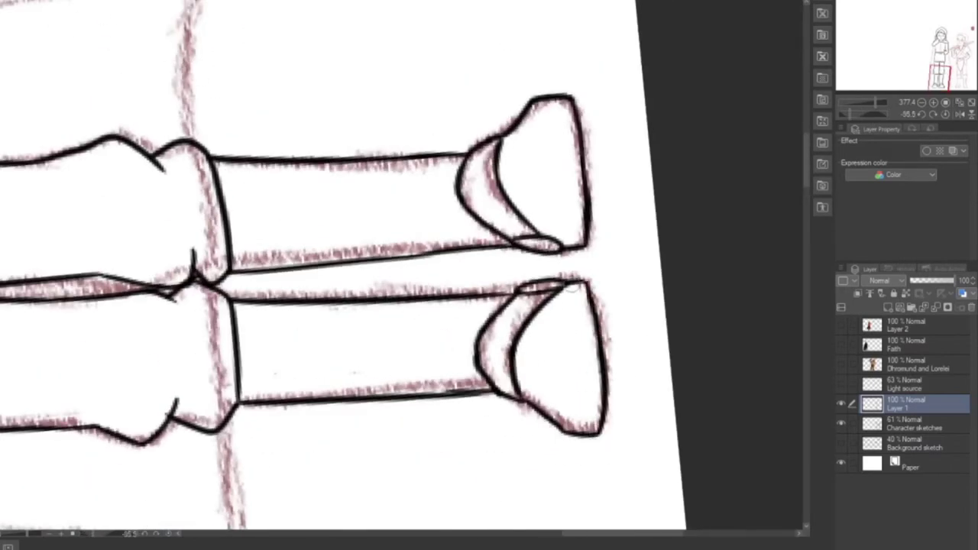
pyautogui.click(168, 533)
pyautogui.moveTo(359, 440); pyautogui.dragTo(356, 451)
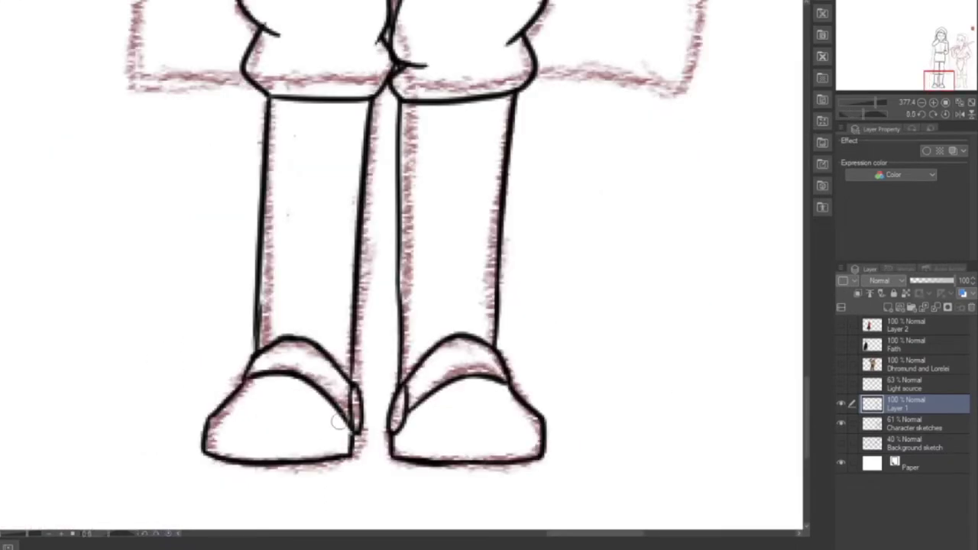
pyautogui.scroll(-10, 323, 402)
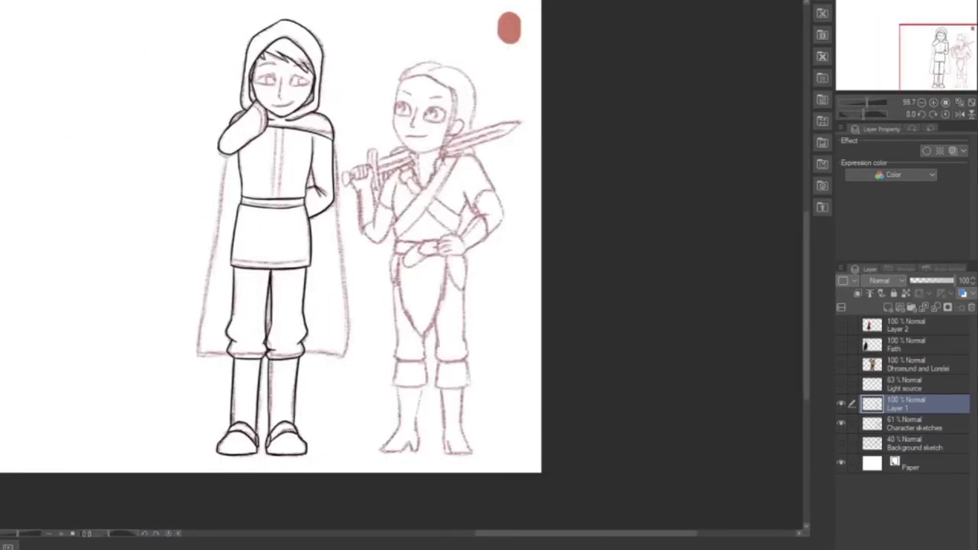
# Step: Ink the long outer edge of the cape running down from the shoulder
pyautogui.scroll(5, 279, 222)
pyautogui.moveTo(388, 51)
pyautogui.mouseDown()
pyautogui.moveTo(389, 488)
pyautogui.moveTo(414, 475)
pyautogui.mouseUp()
pyautogui.hotkey('ctrl', 'z')
pyautogui.click(118, 533)
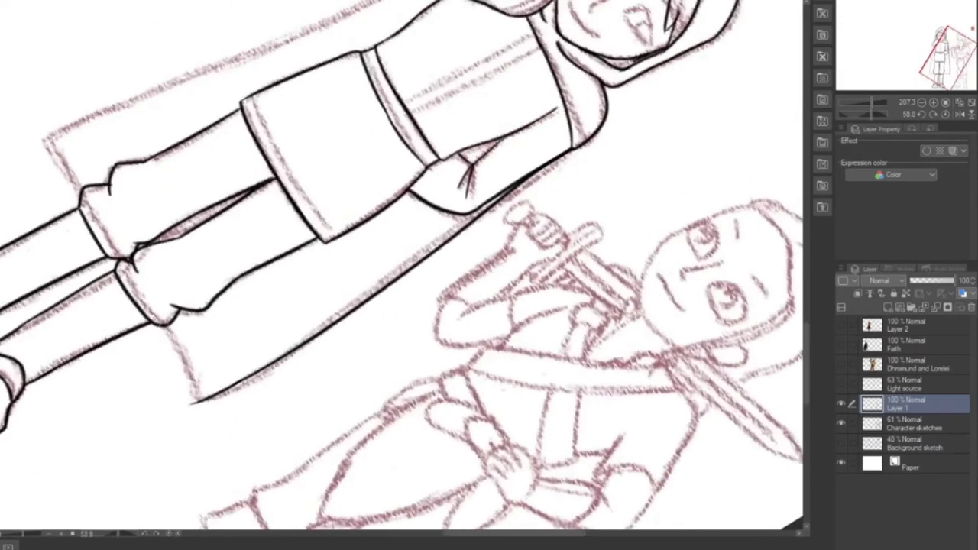
pyautogui.moveTo(84, 189)
pyautogui.mouseDown()
pyautogui.moveTo(229, 76)
pyautogui.moveTo(367, 31)
pyautogui.moveTo(506, 23)
pyautogui.moveTo(611, 413)
pyautogui.moveTo(592, 455)
pyautogui.mouseUp()
pyautogui.hotkey('ctrl', '@')
# Step: Ink the cape's remaining side edge and bottom hem, along with the hem band of the tunic
pyautogui.scroll(5, 197, 201)
pyautogui.scroll(5, 245, 412)
pyautogui.moveTo(260, 440); pyautogui.dragTo(505, 408)
pyautogui.hotkey('ctrl', 'z')
pyautogui.moveTo(94, 509); pyautogui.dragTo(611, 512)
pyautogui.moveTo(561, 149); pyautogui.dragTo(570, 390)
pyautogui.moveTo(574, 338); pyautogui.dragTo(550, 453)
pyautogui.hotkey('ctrl', 'z')
pyautogui.moveTo(573, 363); pyautogui.dragTo(553, 449)
pyautogui.hotkey('ctrl', '@')
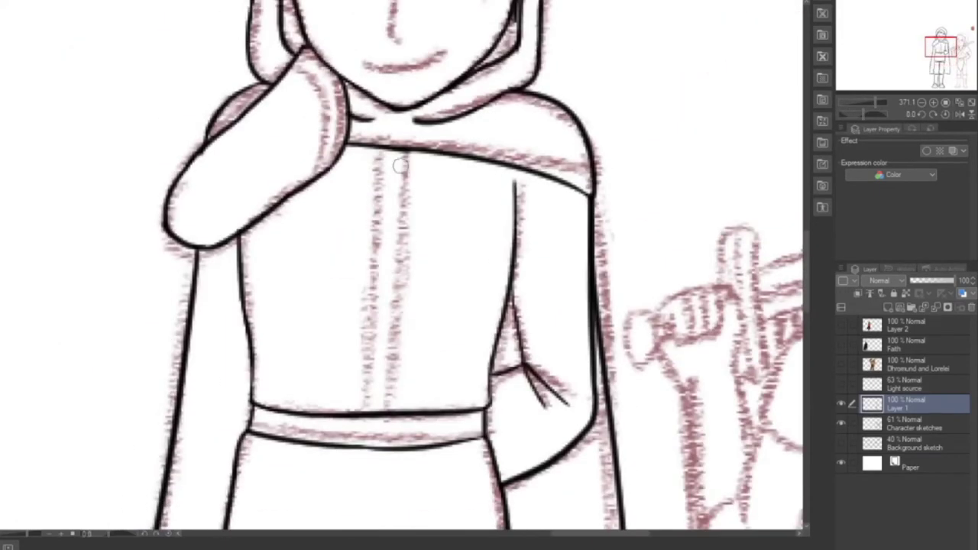
# Step: Ink the two parallel placket lines down the tunic's front and the cuff line of the raised sleeve
pyautogui.moveTo(234, 418)
pyautogui.mouseDown()
pyautogui.moveTo(501, 369)
pyautogui.moveTo(416, 289)
pyautogui.mouseUp()
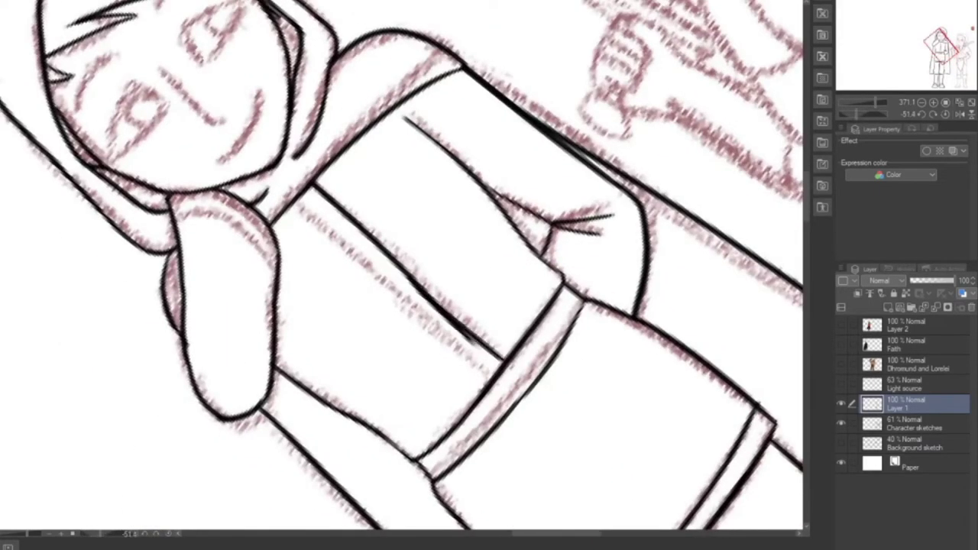
pyautogui.moveTo(290, 205); pyautogui.dragTo(490, 378)
pyautogui.moveTo(275, 258)
pyautogui.mouseDown()
pyautogui.moveTo(174, 214)
pyautogui.moveTo(202, 211)
pyautogui.moveTo(175, 215)
pyautogui.mouseUp()
pyautogui.hotkey('ctrl', 'z')
pyautogui.click(169, 533)
# Step: Ink the outline of the eye on the viewer's left, including its straight inner edge
pyautogui.scroll(-5, 263, 268)
pyautogui.scroll(7, 289, 173)
pyautogui.moveTo(270, 223); pyautogui.dragTo(269, 306)
pyautogui.moveTo(270, 222)
pyautogui.mouseDown()
pyautogui.moveTo(131, 275)
pyautogui.moveTo(269, 307)
pyautogui.mouseUp()
pyautogui.hotkey('ctrl', 'z')
pyautogui.hotkey('ctrl', 'z')
pyautogui.hotkey('ctrl', 'z')
pyautogui.hotkey('ctrl', 'z')
pyautogui.moveTo(273, 222)
pyautogui.mouseDown()
pyautogui.moveTo(148, 271)
pyautogui.moveTo(272, 302)
pyautogui.mouseUp()
# Step: Ink the outline of the eye on the viewer's right and add round irises to both eyes
pyautogui.moveTo(384, 225)
pyautogui.mouseDown()
pyautogui.moveTo(369, 297)
pyautogui.moveTo(488, 285)
pyautogui.mouseUp()
pyautogui.moveTo(369, 297); pyautogui.dragTo(488, 287)
pyautogui.moveTo(448, 253); pyautogui.dragTo(436, 299)
pyautogui.moveTo(249, 237); pyautogui.dragTo(258, 297)
pyautogui.moveTo(250, 235); pyautogui.dragTo(247, 297)
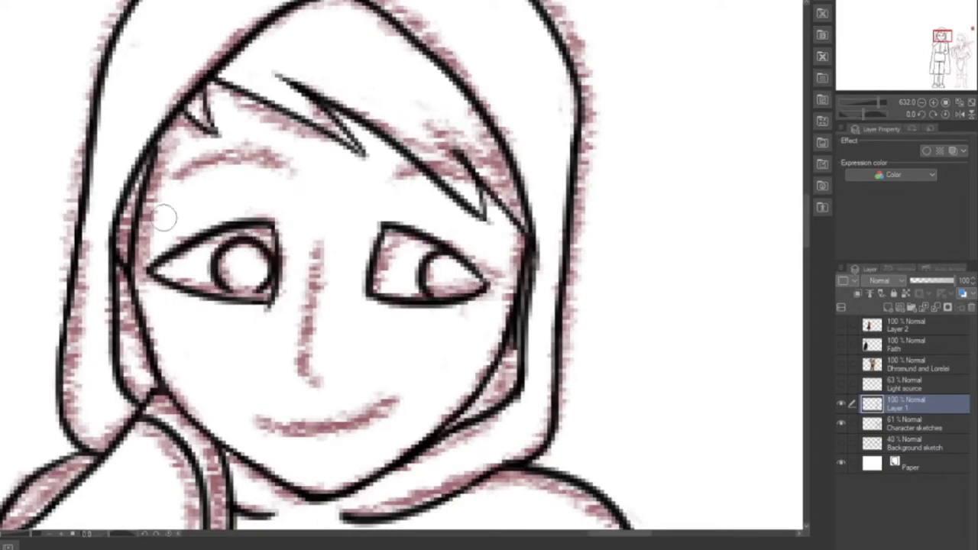
# Step: Add a small round pupil to the centre of each iris
pyautogui.scroll(-6, 188, 210)
pyautogui.scroll(6, 222, 226)
pyautogui.scroll(3, 230, 229)
pyautogui.click(386, 240)
pyautogui.moveTo(634, 533); pyautogui.dragTo(616, 533)
pyautogui.click(613, 226)
pyautogui.moveTo(600, 177); pyautogui.dragTo(599, 181)
pyautogui.scroll(-2, 598, 181)
pyautogui.scroll(2, 703, 207)
# Step: Finish the facial features by inking the eyebrows, nose and smile over the sketch
pyautogui.moveTo(488, 281); pyautogui.dragTo(747, 249)
pyautogui.hotkey('ctrl', 'z')
pyautogui.moveTo(807, 232); pyautogui.dragTo(807, 208)
pyautogui.moveTo(516, 212)
pyautogui.mouseDown()
pyautogui.moveTo(321, 262)
pyautogui.moveTo(290, 247)
pyautogui.moveTo(530, 224)
pyautogui.mouseUp()
pyautogui.hotkey('ctrl', 'z')
pyautogui.moveTo(616, 533); pyautogui.dragTo(631, 533)
pyautogui.moveTo(444, 225); pyautogui.dragTo(666, 268)
pyautogui.hotkey('ctrl', 'z')
pyautogui.moveTo(444, 226)
pyautogui.mouseDown()
pyautogui.moveTo(655, 263)
pyautogui.moveTo(519, 231)
pyautogui.mouseUp()
pyautogui.moveTo(534, 214); pyautogui.dragTo(643, 259)
pyautogui.scroll(-4, 111, 122)
pyautogui.scroll(2, 9, 130)
# Step: Create a new layer beneath Layer 1 and shade the upper part of both irises in black
pyautogui.click(887, 308)
pyautogui.moveTo(917, 405); pyautogui.dragTo(917, 430)
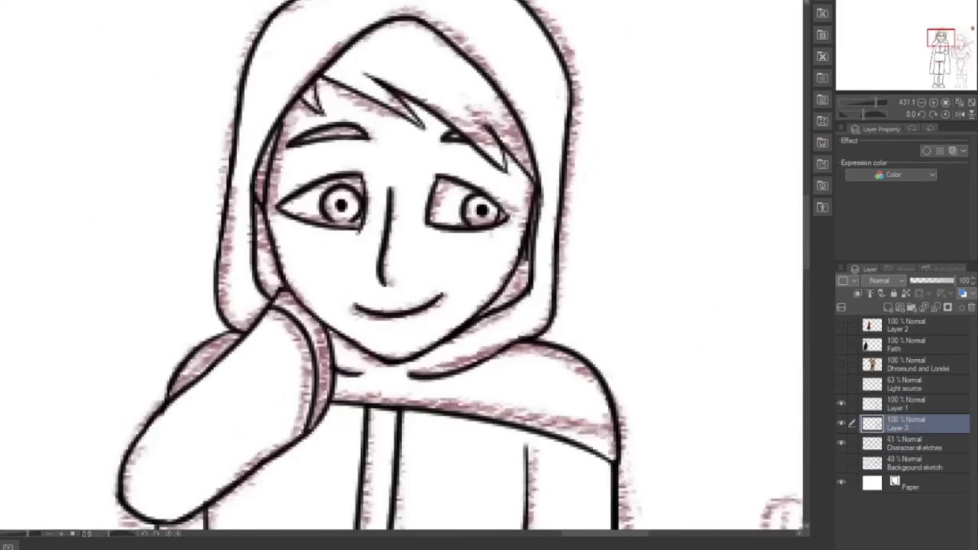
pyautogui.scroll(3, 350, 160)
pyautogui.moveTo(302, 263); pyautogui.dragTo(385, 256)
pyautogui.moveTo(626, 279)
pyautogui.mouseDown()
pyautogui.moveTo(665, 279)
pyautogui.moveTo(662, 271)
pyautogui.mouseUp()
pyautogui.moveTo(315, 278); pyautogui.dragTo(325, 264)
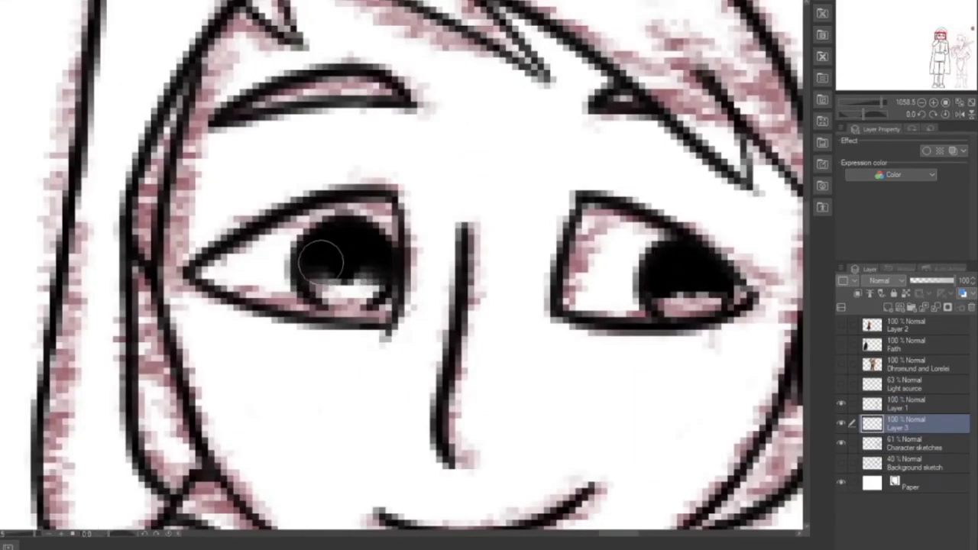
pyautogui.moveTo(665, 292); pyautogui.dragTo(704, 273)
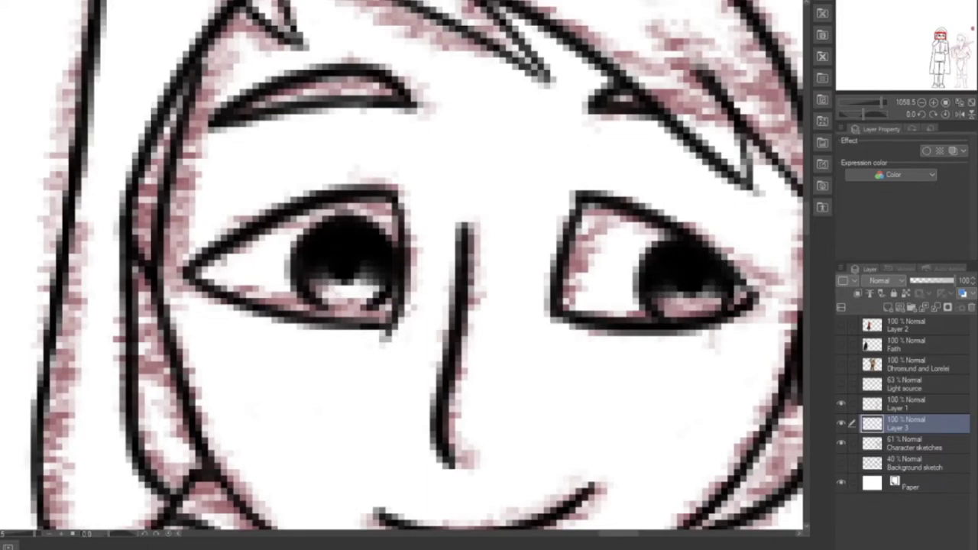
# Step: Merge Layer 1 down into the iris shading layer and hide the Character sketches layer
pyautogui.scroll(-10, 360, 281)
pyautogui.click(908, 404)
pyautogui.hotkey('ctrl', 'e')
pyautogui.moveTo(374, 305)
pyautogui.mouseDown()
pyautogui.moveTo(374, 267)
pyautogui.moveTo(514, 215)
pyautogui.mouseUp()
pyautogui.scroll(-1, 361, 298)
pyautogui.click(841, 423)
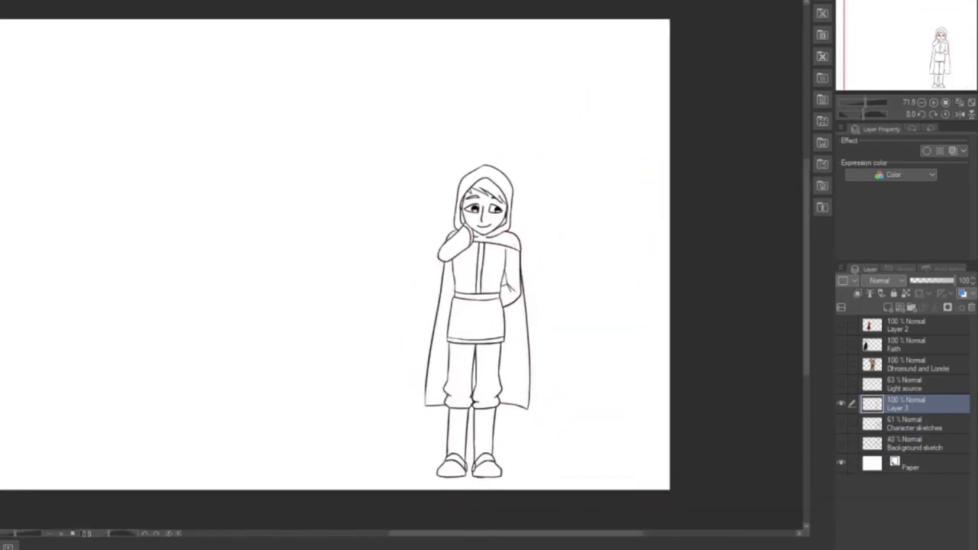
# Step: Clean up the chin line below the smile by erasing and redrawing its centre
pyautogui.scroll(10, 484, 231)
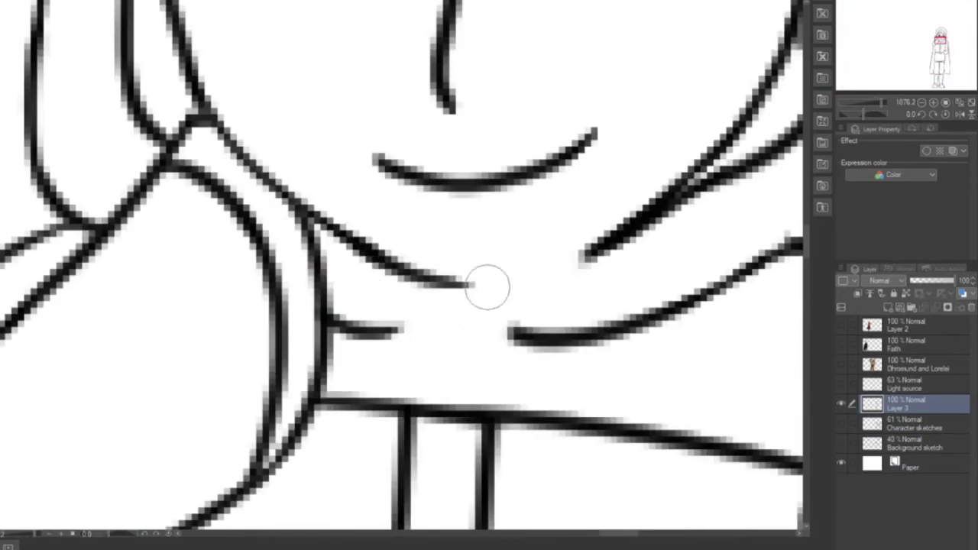
pyautogui.scroll(-4, 401, 267)
pyautogui.scroll(2, 401, 267)
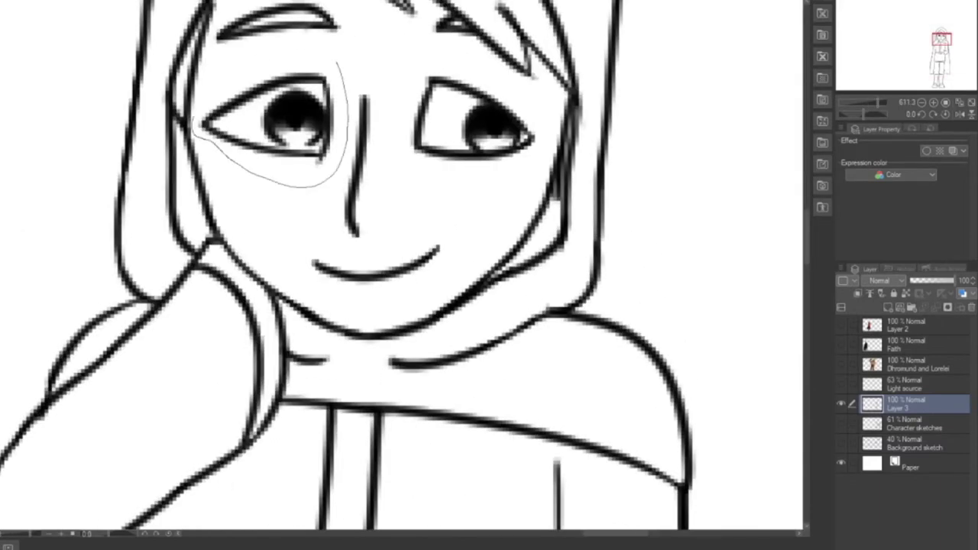
# Step: Lasso the left-hand eye in the drawing and slightly reshape it with a free transform
pyautogui.moveTo(336, 63); pyautogui.dragTo(194, 128)
pyautogui.hotkey('ctrl', 't')
pyautogui.moveTo(363, 47); pyautogui.dragTo(354, 36)
pyautogui.moveTo(353, 181); pyautogui.dragTo(349, 177)
pyautogui.press('Return')
# Step: Select the iris of the left-hand eye and shift it slightly down and towards the nose
pyautogui.scroll(3, 268, 89)
pyautogui.moveTo(257, 243)
pyautogui.mouseDown()
pyautogui.moveTo(360, 110)
pyautogui.moveTo(402, 104)
pyautogui.mouseUp()
pyautogui.hotkey('ctrl', 't')
pyautogui.moveTo(306, 168); pyautogui.dragTo(314, 177)
pyautogui.press('Return')
pyautogui.hotkey('ctrl', 'd')
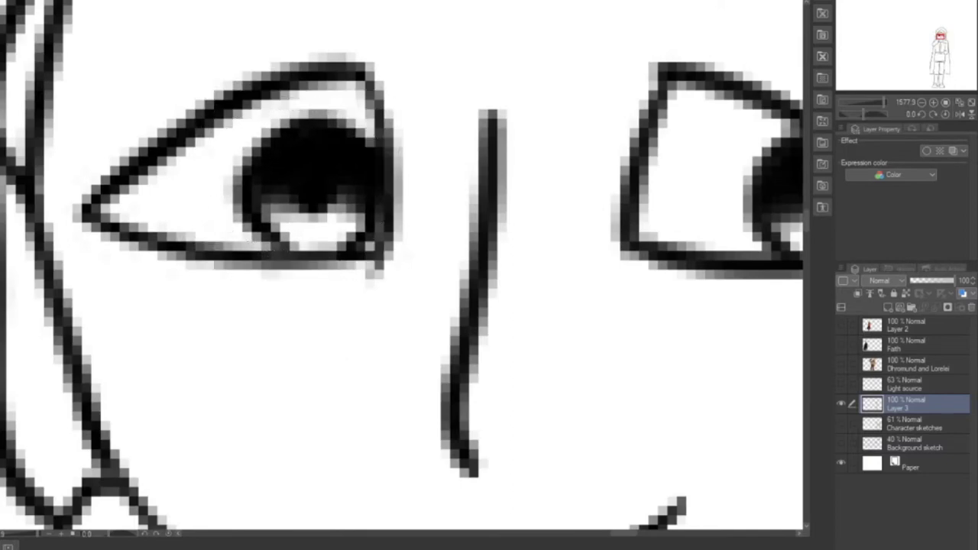
# Step: Erase the stray grey marks between the cheek line and the inner edge of the hood
pyautogui.scroll(-10, 329, 312)
pyautogui.scroll(8, 329, 312)
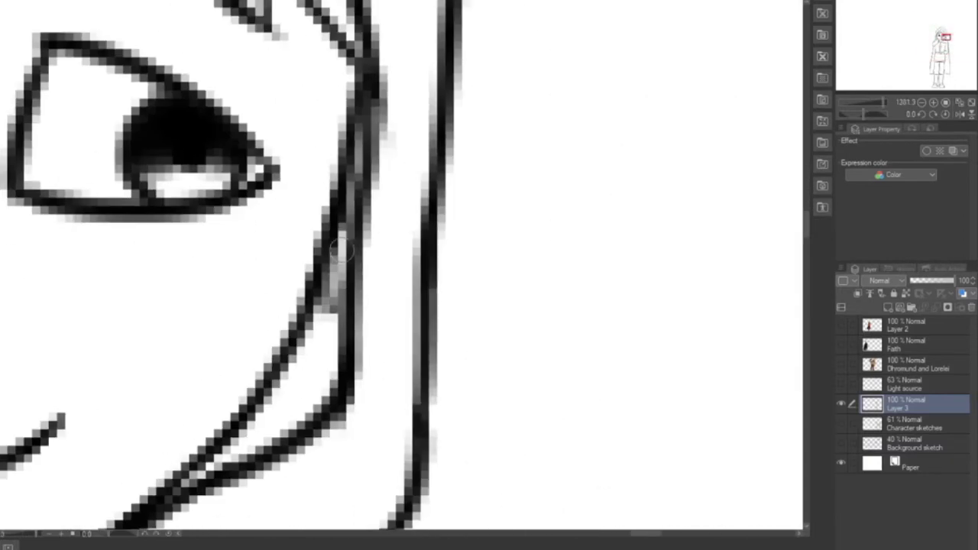
pyautogui.moveTo(329, 311); pyautogui.dragTo(335, 266)
pyautogui.scroll(-10, 188, 195)
pyautogui.scroll(8, 191, 191)
pyautogui.moveTo(227, 333); pyautogui.dragTo(252, 324)
pyautogui.moveTo(158, 157); pyautogui.dragTo(627, 155)
pyautogui.scroll(-8, 486, 467)
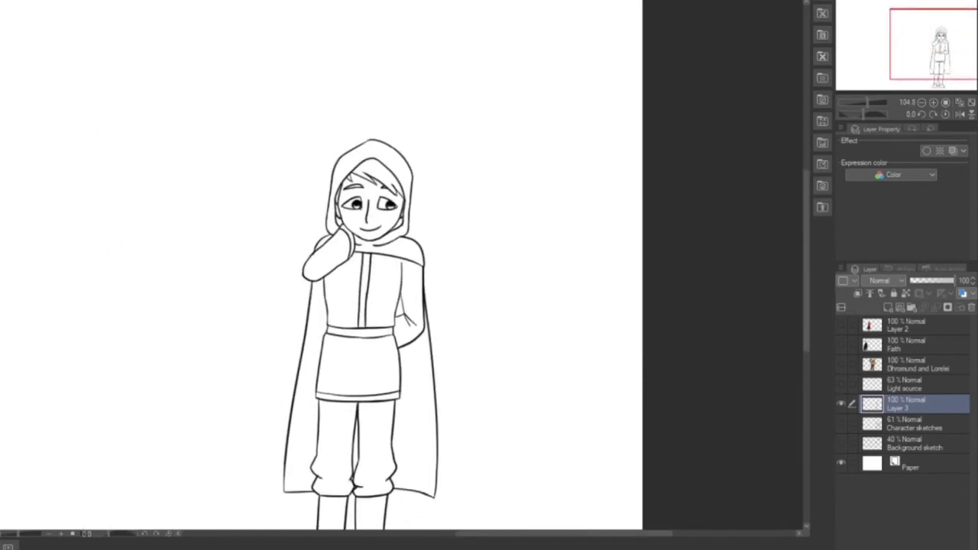
# Step: Create a layer beneath the line art and fill the character's whole silhouette with red
pyautogui.click(914, 424)
pyautogui.click(887, 308)
pyautogui.hotkey('ctrl', 'a')
pyautogui.scroll(-2, 359, 305)
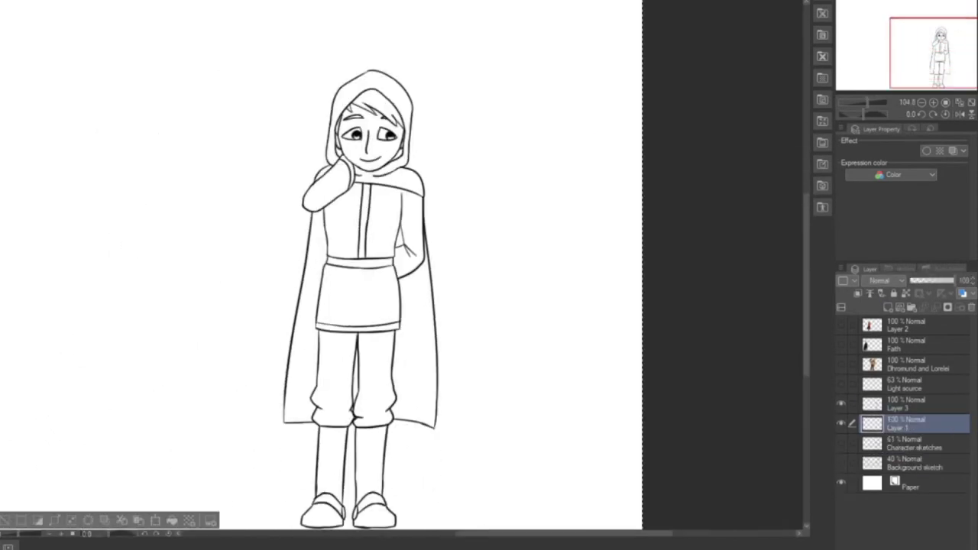
pyautogui.click(914, 404)
pyautogui.click(199, 306)
pyautogui.hotkey('ctrl', 'shift', 'i')
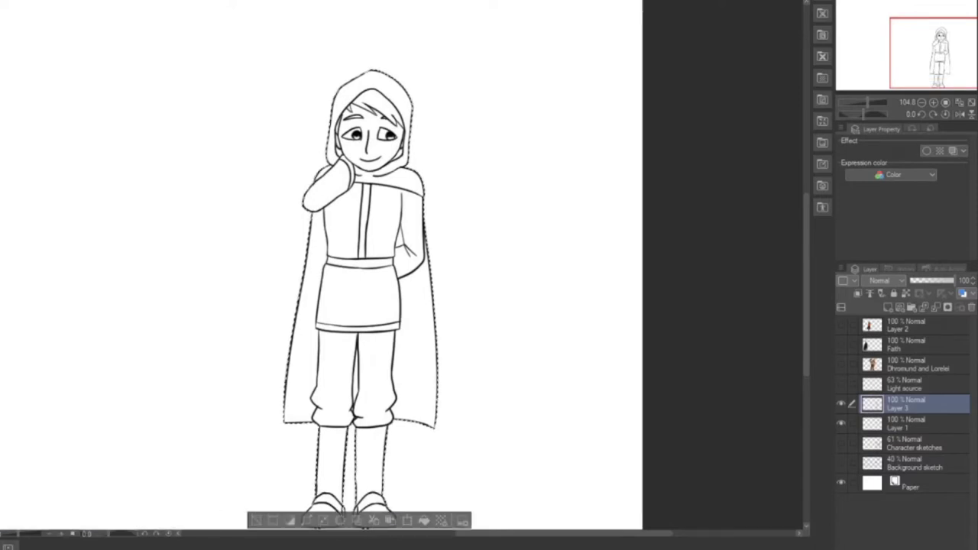
pyautogui.click(914, 424)
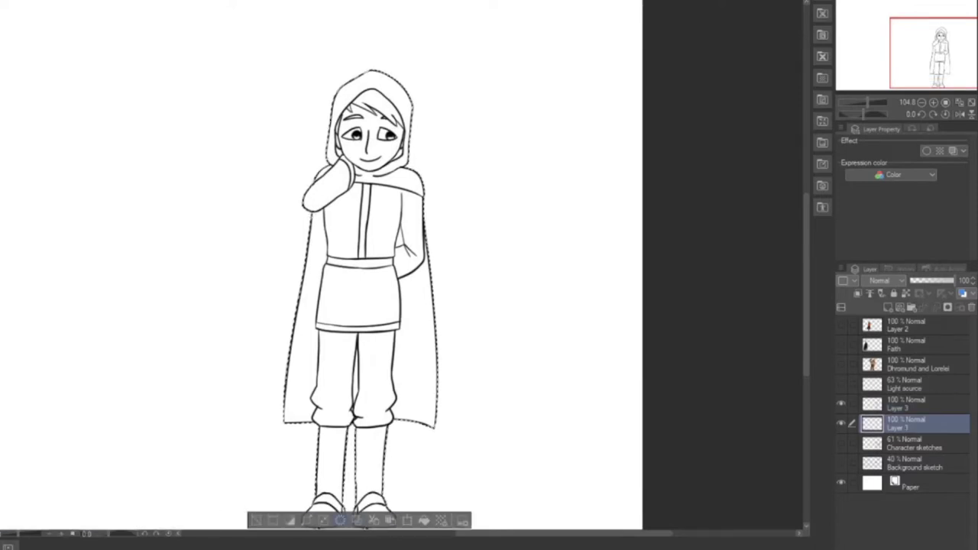
pyautogui.click(424, 521)
pyautogui.hotkey('ctrl', 'd')
pyautogui.scroll(-1, 401, 266)
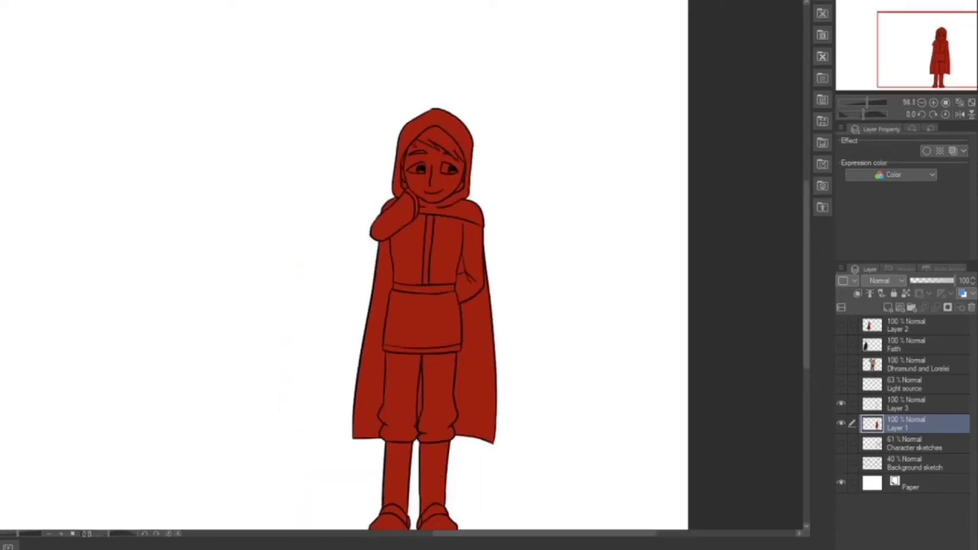
# Step: Add a layer clipped to the red silhouette and paint the face and ears in a grey-brown skin tone
pyautogui.hotkey('ctrl', 'shift', 'n')
pyautogui.scroll(5, 438, 153)
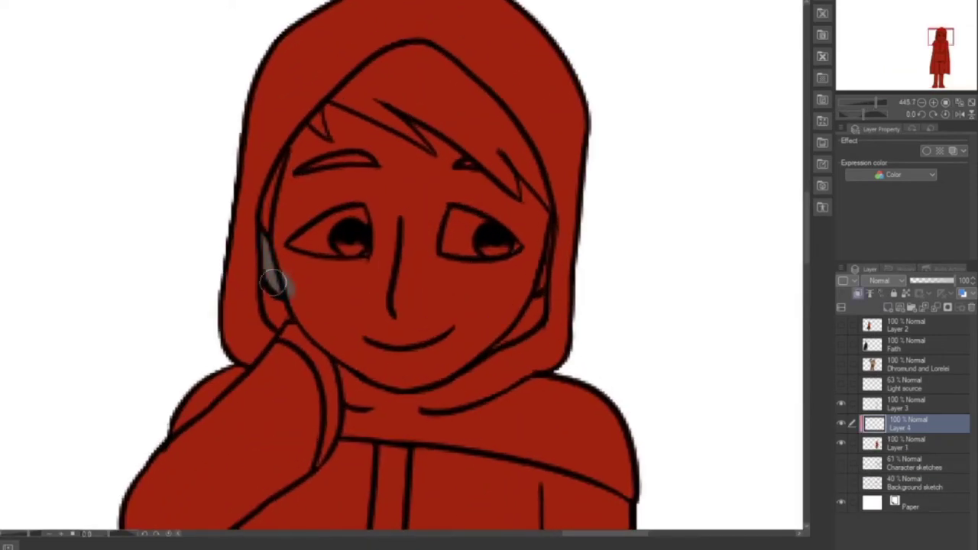
pyautogui.moveTo(297, 142)
pyautogui.mouseDown()
pyautogui.moveTo(280, 256)
pyautogui.moveTo(363, 169)
pyautogui.moveTo(331, 123)
pyautogui.moveTo(515, 194)
pyautogui.moveTo(542, 252)
pyautogui.moveTo(532, 233)
pyautogui.moveTo(459, 187)
pyautogui.moveTo(428, 252)
pyautogui.moveTo(393, 153)
pyautogui.moveTo(365, 197)
pyautogui.moveTo(468, 268)
pyautogui.mouseUp()
pyautogui.moveTo(298, 252)
pyautogui.mouseDown()
pyautogui.moveTo(329, 336)
pyautogui.moveTo(395, 373)
pyautogui.moveTo(389, 367)
pyautogui.mouseUp()
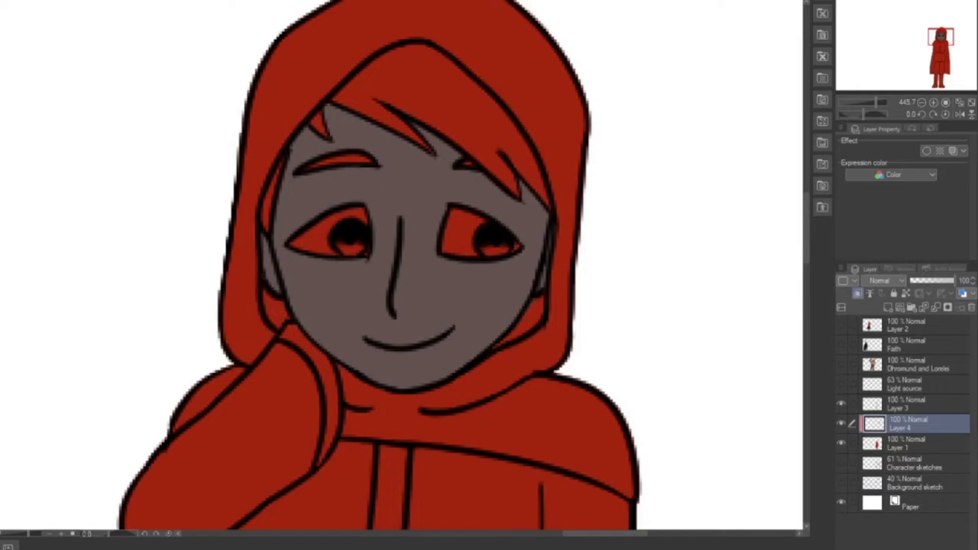
# Step: Add a clipped layer above the skin and paint soft reddish blush on both cheeks, blended into the skin
pyautogui.hotkey('ctrl', 'shift', 'n')
pyautogui.moveTo(302, 272)
pyautogui.mouseDown()
pyautogui.moveTo(326, 271)
pyautogui.moveTo(343, 290)
pyautogui.mouseUp()
pyautogui.moveTo(456, 272)
pyautogui.mouseDown()
pyautogui.moveTo(499, 279)
pyautogui.moveTo(445, 281)
pyautogui.mouseUp()
pyautogui.click(917, 443)
pyautogui.click(857, 293)
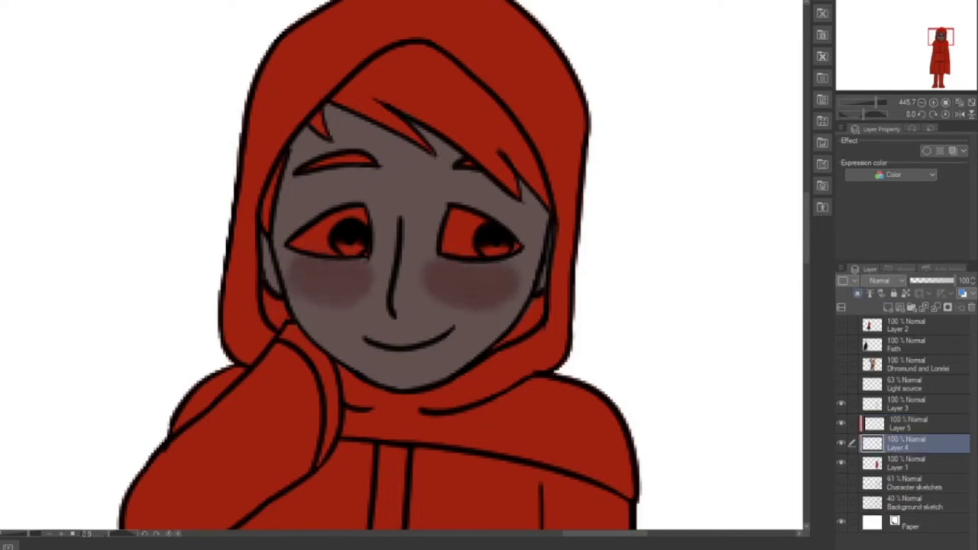
pyautogui.hotkey('alt', ']')
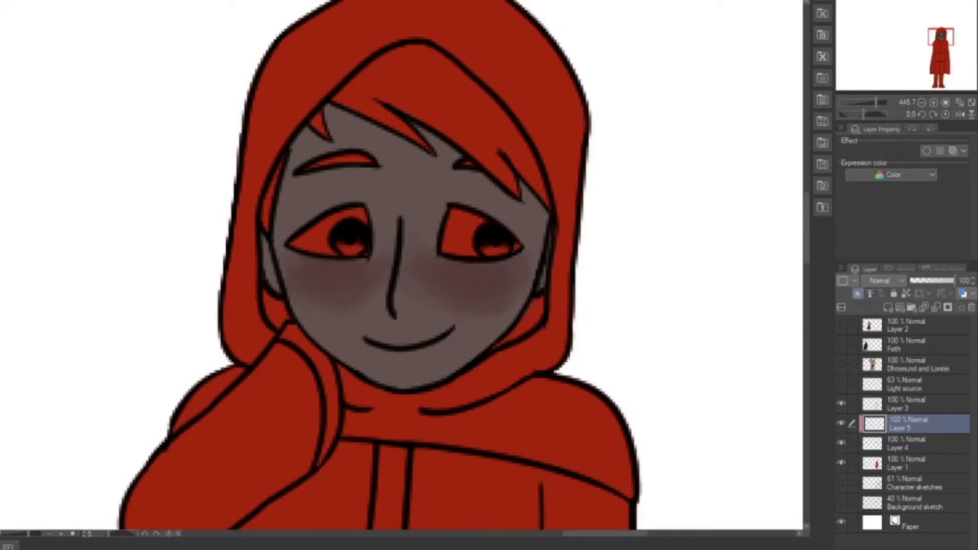
pyautogui.scroll(1, 405, 267)
pyautogui.scroll(2, 404, 268)
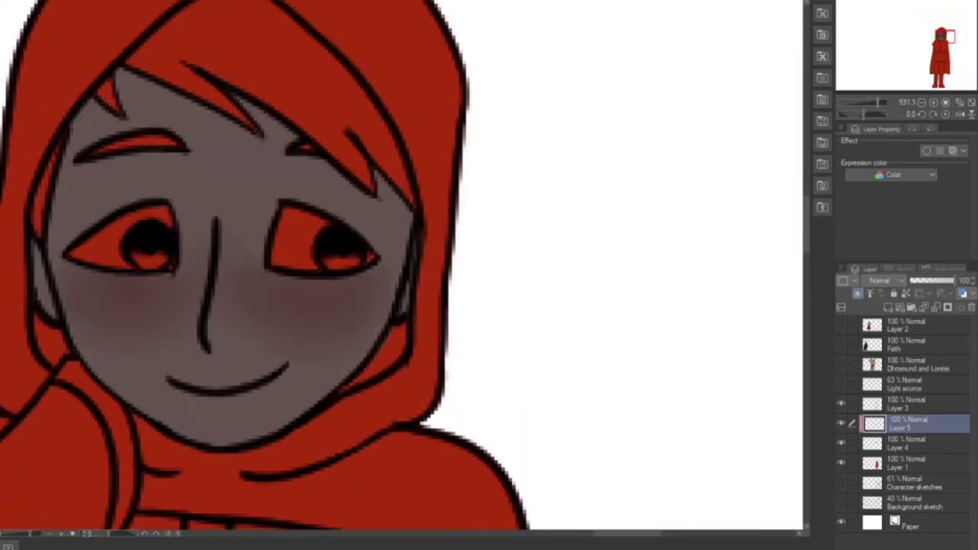
# Step: Merge the blush into the skin layer, unclip it and place a new layer beneath it
pyautogui.scroll(-4, 134, 180)
pyautogui.scroll(1, 133, 180)
pyautogui.click(857, 294)
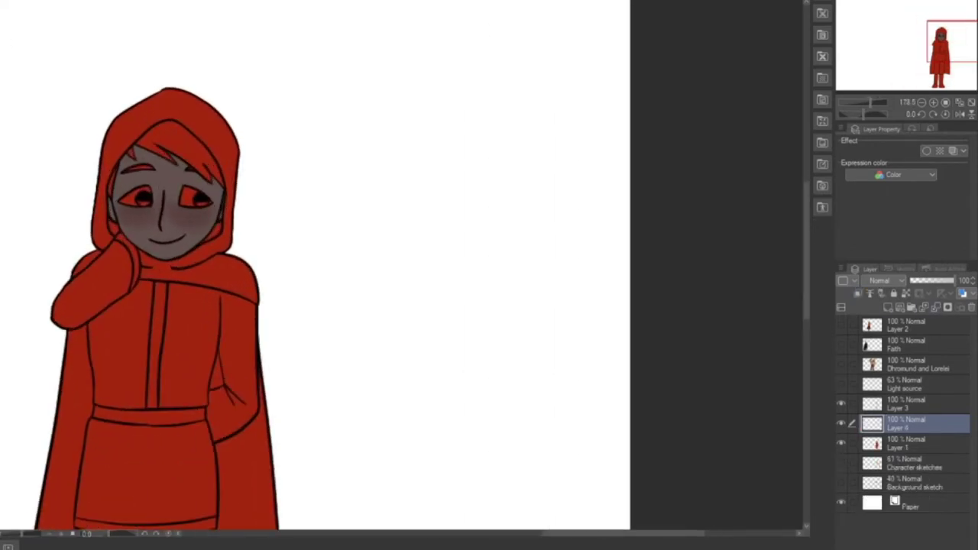
pyautogui.moveTo(910, 424); pyautogui.dragTo(909, 452)
# Step: Paint the hair and eyebrows pale blue-grey on the layer beneath the skin
pyautogui.moveTo(147, 182); pyautogui.dragTo(247, 182)
pyautogui.scroll(4, 247, 182)
pyautogui.moveTo(160, 305)
pyautogui.mouseDown()
pyautogui.moveTo(169, 325)
pyautogui.moveTo(156, 296)
pyautogui.mouseUp()
pyautogui.moveTo(152, 192)
pyautogui.mouseDown()
pyautogui.moveTo(149, 214)
pyautogui.moveTo(170, 139)
pyautogui.mouseUp()
pyautogui.moveTo(472, 290); pyautogui.dragTo(419, 359)
pyautogui.moveTo(479, 197)
pyautogui.mouseDown()
pyautogui.moveTo(370, 32)
pyautogui.moveTo(298, 9)
pyautogui.mouseUp()
pyautogui.moveTo(209, 90); pyautogui.dragTo(221, 112)
pyautogui.moveTo(269, 140); pyautogui.dragTo(219, 145)
pyautogui.moveTo(443, 169); pyautogui.dragTo(406, 95)
pyautogui.moveTo(806, 227); pyautogui.dragTo(806, 212)
pyautogui.moveTo(243, 194)
pyautogui.mouseDown()
pyautogui.moveTo(309, 149)
pyautogui.moveTo(359, 214)
pyautogui.mouseUp()
# Step: Merge the skin layer into the hair layer, clip it to the silhouette and add a new clipped layer beneath it
pyautogui.click(917, 424)
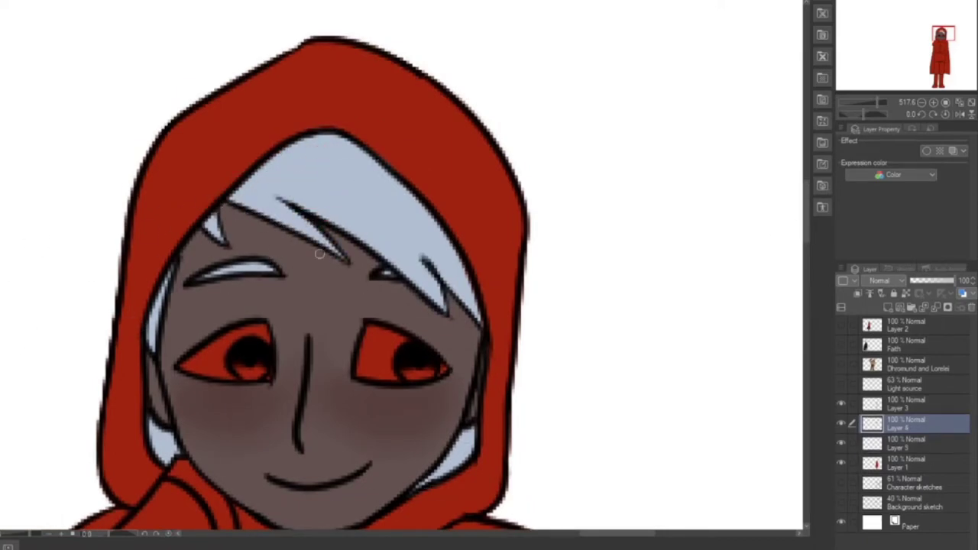
pyautogui.scroll(-6, 153, 214)
pyautogui.click(841, 424)
pyautogui.click(841, 423)
pyautogui.click(936, 307)
pyautogui.moveTo(805, 238); pyautogui.dragTo(806, 262)
pyautogui.click(857, 293)
pyautogui.click(916, 443)
pyautogui.click(888, 308)
# Step: Paint the tunic body, sleeves and skirt slate blue on the new clipped layer
pyautogui.moveTo(615, 534); pyautogui.dragTo(579, 533)
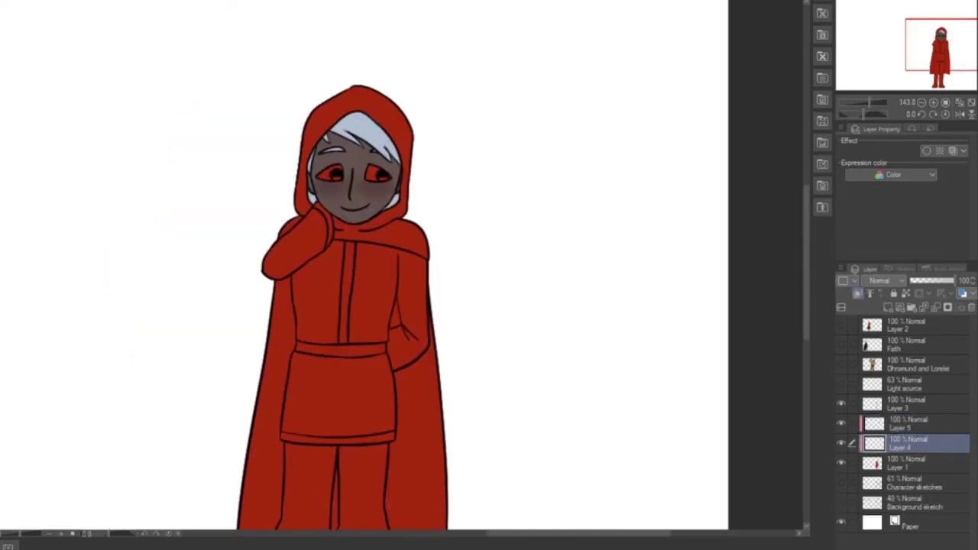
pyautogui.moveTo(297, 247); pyautogui.dragTo(317, 223)
pyautogui.hotkey('ctrl', 'z')
pyautogui.moveTo(277, 262); pyautogui.dragTo(299, 245)
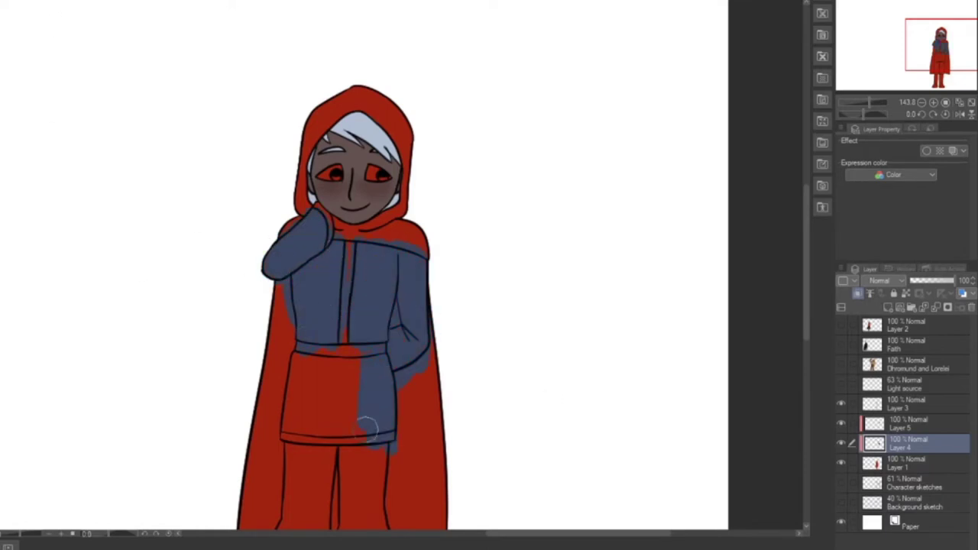
# Step: Select the hood, placket, belt, hem, cape and trouser areas and clear the spilled blue from them
pyautogui.click(841, 443)
pyautogui.click(357, 99)
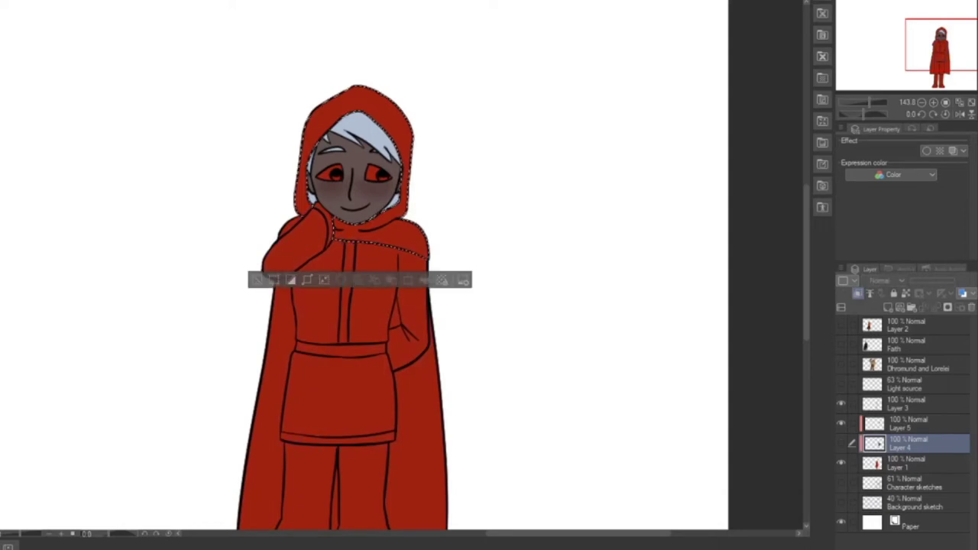
pyautogui.keyDown('shift'); pyautogui.click(349, 294); pyautogui.keyUp('shift')
pyautogui.keyDown('shift'); pyautogui.click(342, 350); pyautogui.keyUp('shift')
pyautogui.keyDown('shift'); pyautogui.click(264, 397); pyautogui.keyUp('shift')
pyautogui.keyDown('shift'); pyautogui.click(339, 441); pyautogui.keyUp('shift')
pyautogui.keyDown('shift'); pyautogui.click(429, 413); pyautogui.keyUp('shift')
pyautogui.keyDown('shift'); pyautogui.click(312, 482); pyautogui.keyUp('shift')
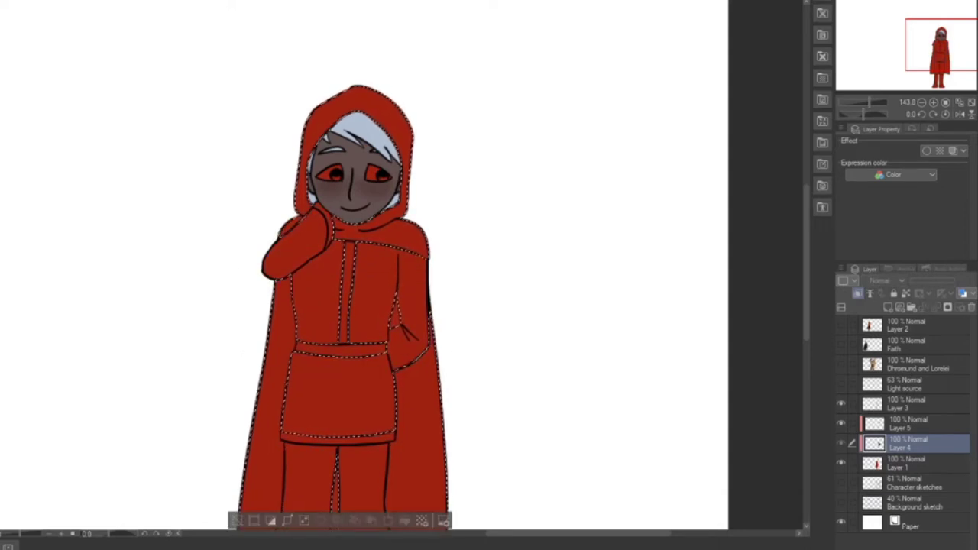
pyautogui.click(841, 444)
pyautogui.click(354, 521)
pyautogui.hotkey('ctrl', 'd')
# Step: Move the empty layer beneath the tunic colours and paint the sleeve cuff, placket and hem trim dark navy
pyautogui.scroll(5, 320, 220)
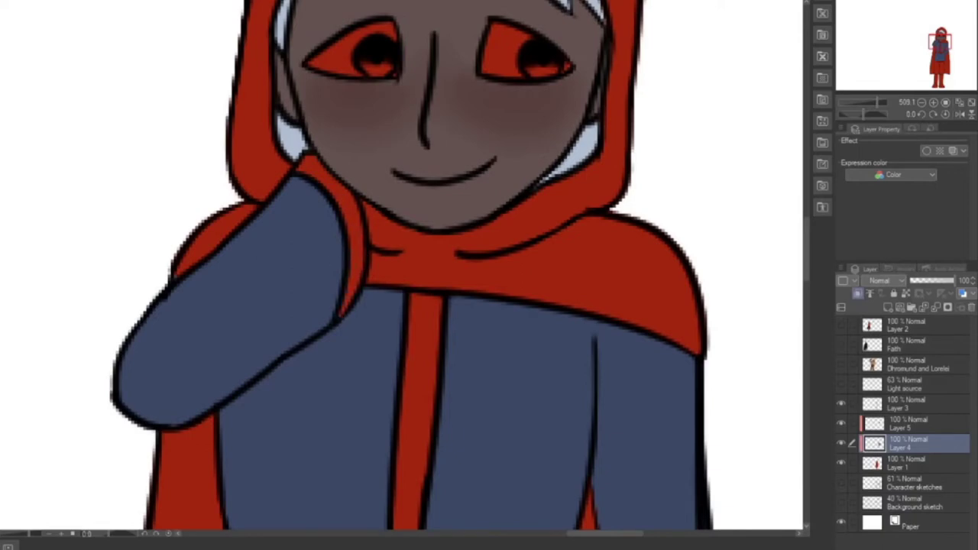
pyautogui.scroll(5, 262, 433)
pyautogui.moveTo(909, 424); pyautogui.dragTo(909, 452)
pyautogui.scroll(2, 260, 133)
pyautogui.scroll(3, 240, 130)
pyautogui.moveTo(241, 151)
pyautogui.mouseDown()
pyautogui.moveTo(233, 119)
pyautogui.moveTo(241, 216)
pyautogui.mouseUp()
pyautogui.moveTo(294, 242); pyautogui.dragTo(296, 508)
pyautogui.moveTo(807, 261); pyautogui.dragTo(806, 312)
pyautogui.moveTo(444, 431)
pyautogui.mouseDown()
pyautogui.moveTo(286, 458)
pyautogui.moveTo(425, 423)
pyautogui.mouseUp()
pyautogui.moveTo(125, 428)
pyautogui.mouseDown()
pyautogui.moveTo(159, 440)
pyautogui.moveTo(192, 442)
pyautogui.moveTo(146, 439)
pyautogui.moveTo(185, 439)
pyautogui.mouseUp()
pyautogui.moveTo(266, 181); pyautogui.dragTo(315, 178)
# Step: Transfer the tunic colours onto the trim layer and paint the belt and boots dark brown on the emptied layer beneath
pyautogui.click(913, 424)
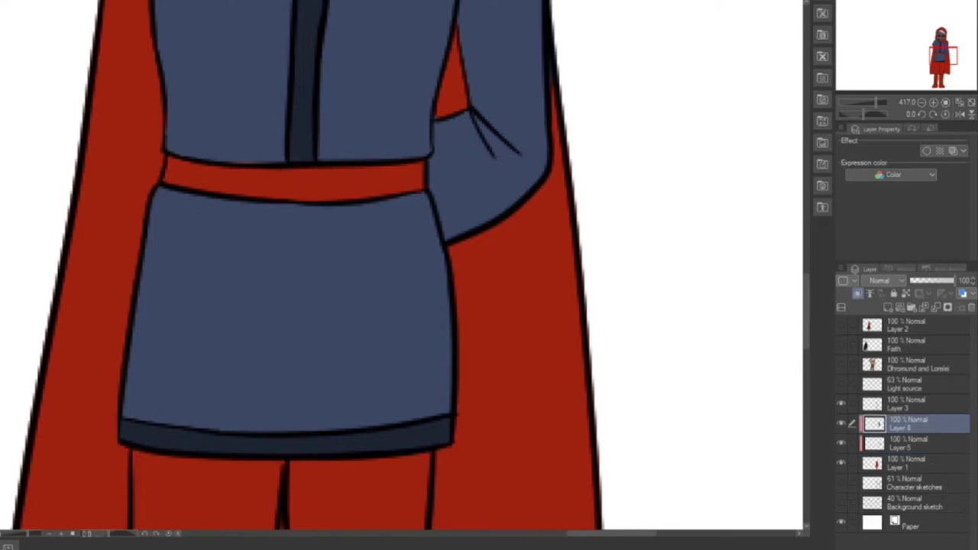
pyautogui.moveTo(807, 324); pyautogui.dragTo(807, 263)
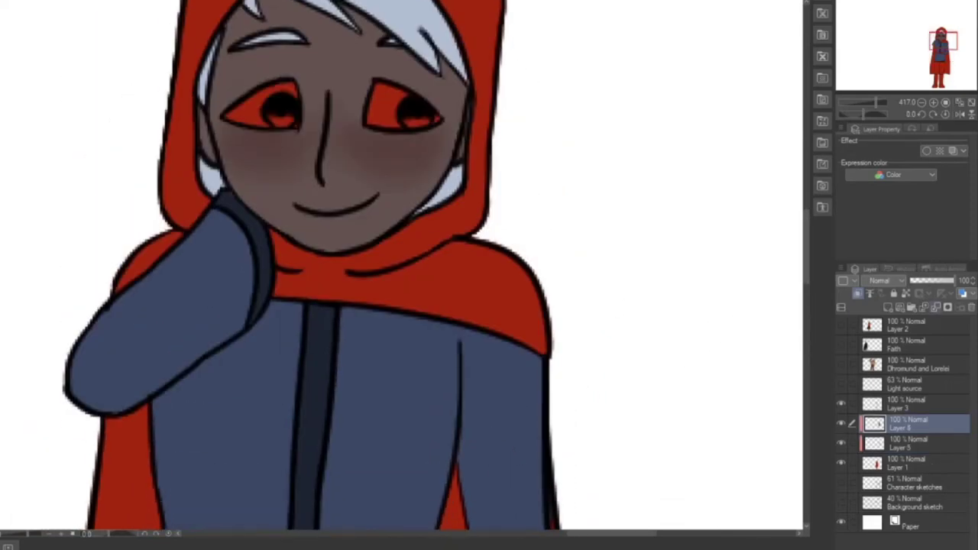
pyautogui.click(913, 444)
pyautogui.scroll(-5, 216, 184)
pyautogui.scroll(-1, 175, 413)
pyautogui.scroll(5, 238, 321)
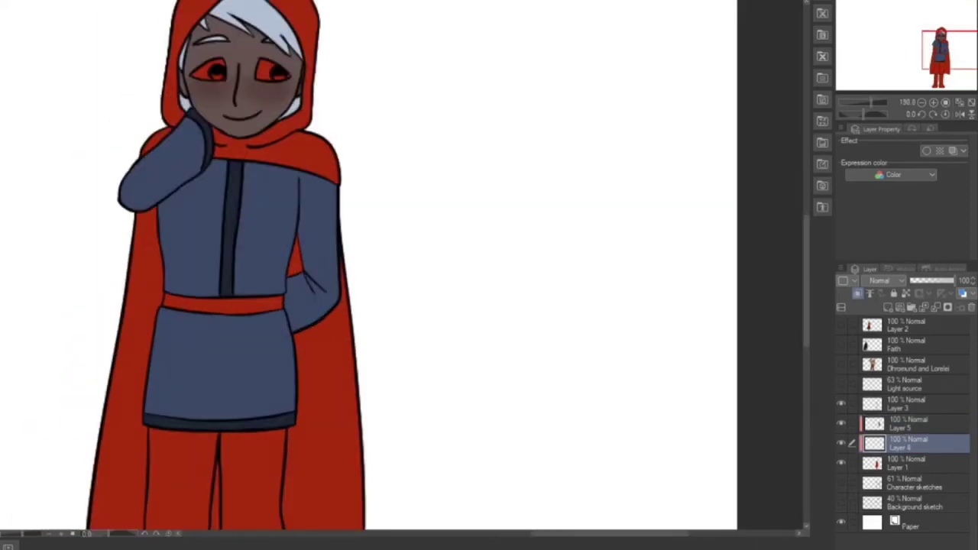
pyautogui.scroll(4, 192, 291)
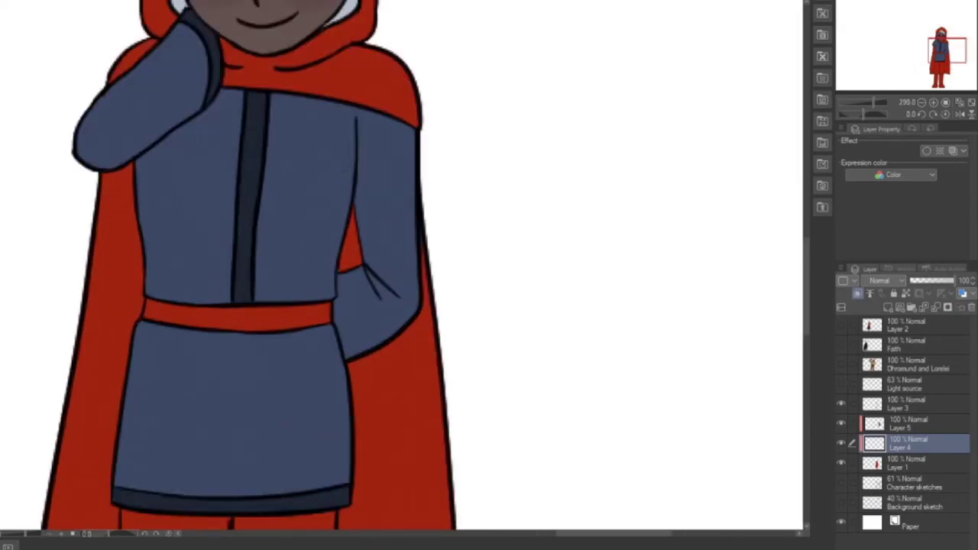
pyautogui.moveTo(171, 327)
pyautogui.mouseDown()
pyautogui.moveTo(174, 312)
pyautogui.moveTo(311, 309)
pyautogui.mouseUp()
pyautogui.moveTo(807, 289); pyautogui.dragTo(807, 406)
pyautogui.moveTo(252, 421)
pyautogui.mouseDown()
pyautogui.moveTo(250, 378)
pyautogui.moveTo(272, 394)
pyautogui.moveTo(279, 348)
pyautogui.moveTo(283, 163)
pyautogui.moveTo(306, 306)
pyautogui.moveTo(168, 393)
pyautogui.moveTo(171, 437)
pyautogui.moveTo(103, 265)
pyautogui.moveTo(140, 170)
pyautogui.moveTo(141, 145)
pyautogui.mouseUp()
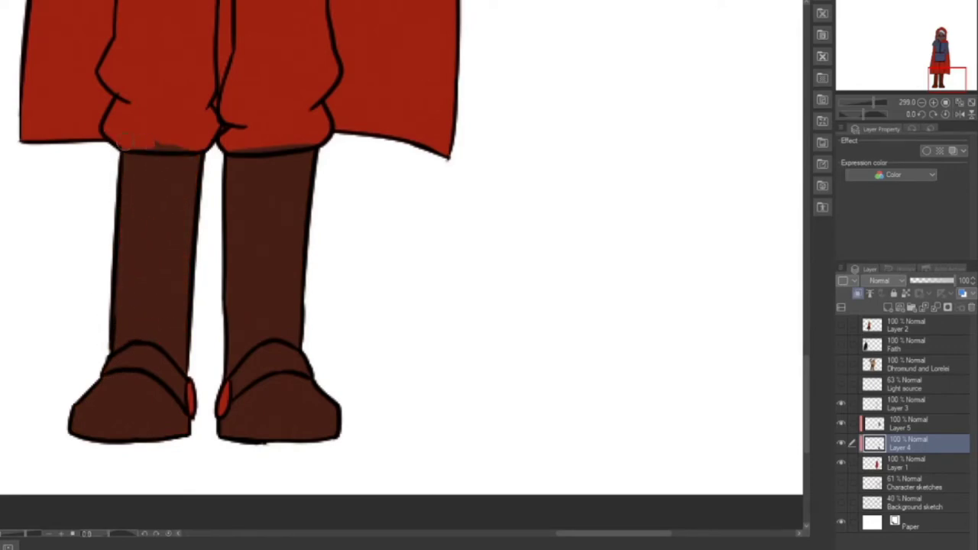
pyautogui.moveTo(221, 156); pyautogui.dragTo(312, 146)
# Step: Transfer the collected colours down to Layer 4 and paint both trouser legs dark grey-brown on the emptied layer beneath
pyautogui.moveTo(807, 405); pyautogui.dragTo(807, 374)
pyautogui.click(909, 424)
pyautogui.click(910, 443)
pyautogui.click(909, 424)
pyautogui.moveTo(909, 424); pyautogui.dragTo(909, 451)
pyautogui.moveTo(806, 372)
pyautogui.mouseDown()
pyautogui.moveTo(806, 261)
pyautogui.moveTo(806, 358)
pyautogui.mouseUp()
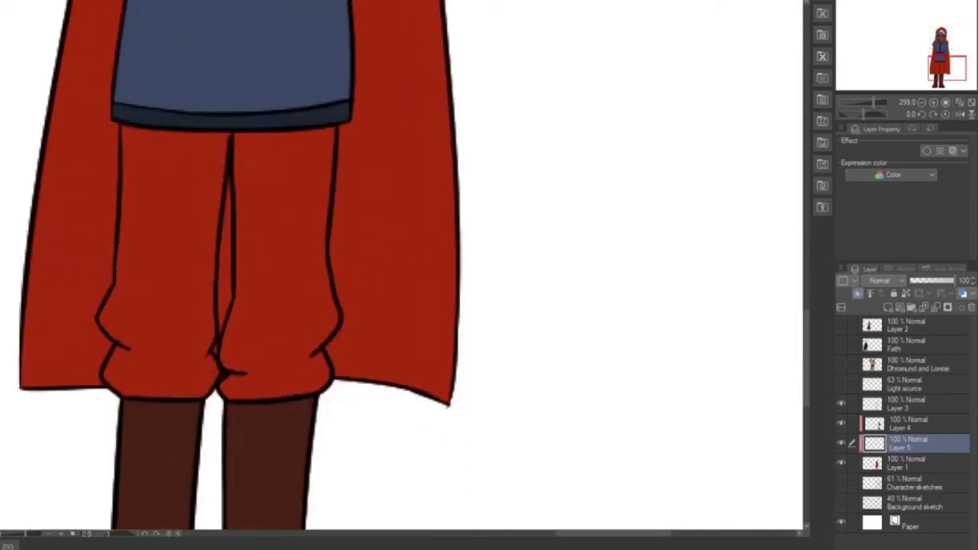
pyautogui.moveTo(197, 366)
pyautogui.mouseDown()
pyautogui.moveTo(188, 385)
pyautogui.moveTo(208, 289)
pyautogui.moveTo(192, 233)
pyautogui.moveTo(141, 245)
pyautogui.moveTo(145, 343)
pyautogui.moveTo(103, 324)
pyautogui.mouseUp()
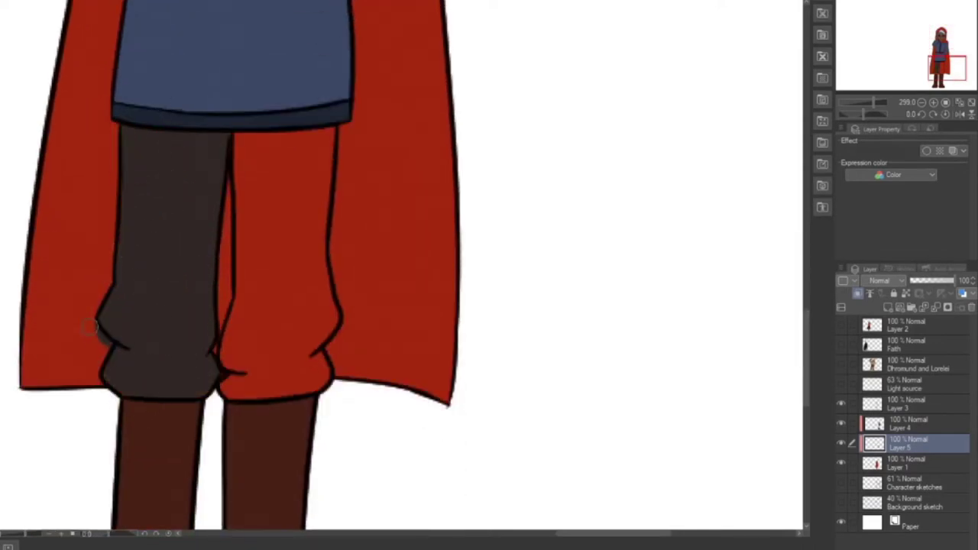
pyautogui.moveTo(298, 128)
pyautogui.mouseDown()
pyautogui.moveTo(310, 218)
pyautogui.moveTo(251, 207)
pyautogui.moveTo(295, 393)
pyautogui.moveTo(340, 260)
pyautogui.mouseUp()
pyautogui.moveTo(324, 353)
pyautogui.mouseDown()
pyautogui.moveTo(333, 240)
pyautogui.moveTo(338, 303)
pyautogui.moveTo(345, 275)
pyautogui.mouseUp()
# Step: Transfer the collected colours to the trouser layer and paint the whites of both eyes on the emptied layer beneath
pyautogui.scroll(-4, 151, 450)
pyautogui.click(909, 424)
pyautogui.click(924, 307)
pyautogui.moveTo(909, 424); pyautogui.dragTo(909, 453)
pyautogui.scroll(6, 173, 84)
pyautogui.moveTo(179, 184)
pyautogui.mouseDown()
pyautogui.moveTo(163, 144)
pyautogui.moveTo(164, 155)
pyautogui.moveTo(240, 175)
pyautogui.mouseUp()
pyautogui.moveTo(459, 176); pyautogui.dragTo(469, 180)
pyautogui.moveTo(367, 182)
pyautogui.mouseDown()
pyautogui.moveTo(429, 132)
pyautogui.moveTo(374, 125)
pyautogui.mouseUp()
# Step: Transfer the collected colours to the eye-white layer and colour both irises dark grey on the emptied layer beneath
pyautogui.click(909, 424)
pyautogui.click(923, 307)
pyautogui.moveTo(909, 424); pyautogui.dragTo(909, 451)
pyautogui.scroll(-4, 105, 139)
pyautogui.scroll(4, 102, 85)
pyautogui.moveTo(186, 239); pyautogui.dragTo(209, 237)
pyautogui.moveTo(380, 241); pyautogui.dragTo(409, 247)
# Step: Combine the collected colours with the iris colour on Layer 5 and place the emptied layer beneath it
pyautogui.scroll(-8, 178, 218)
pyautogui.click(909, 424)
pyautogui.click(924, 307)
pyautogui.moveTo(909, 424); pyautogui.dragTo(909, 451)
pyautogui.scroll(3, 229, 267)
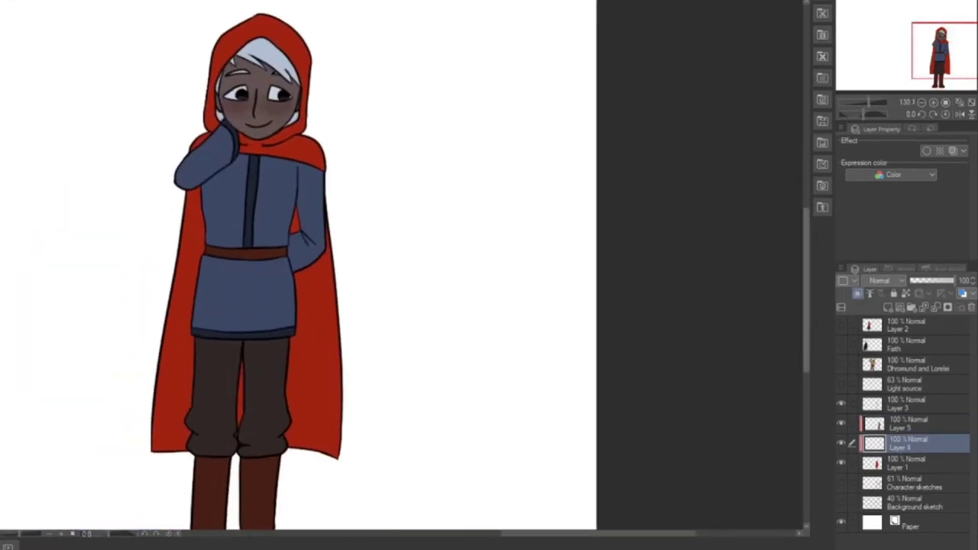
pyautogui.scroll(-2, 229, 458)
pyautogui.scroll(4, 233, 482)
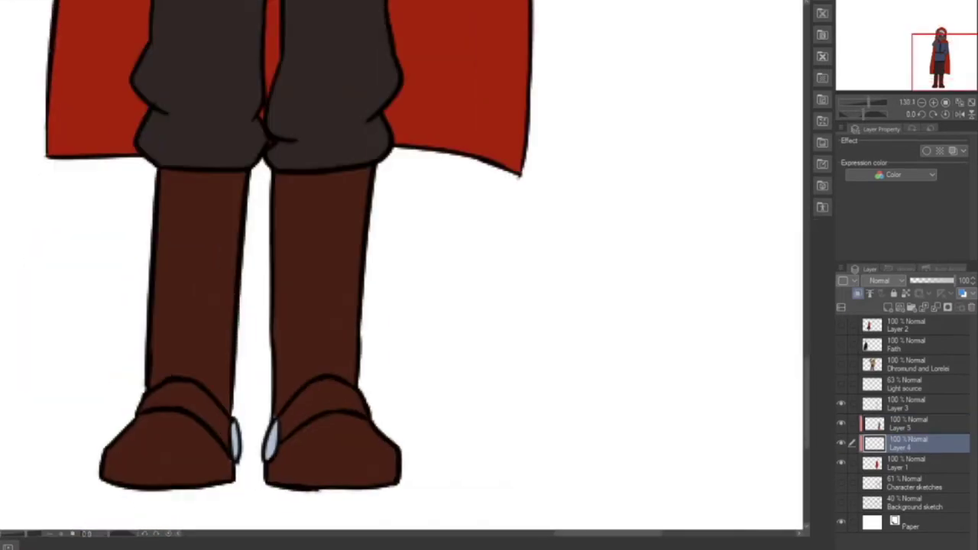
pyautogui.click(909, 424)
pyautogui.scroll(-5, 230, 485)
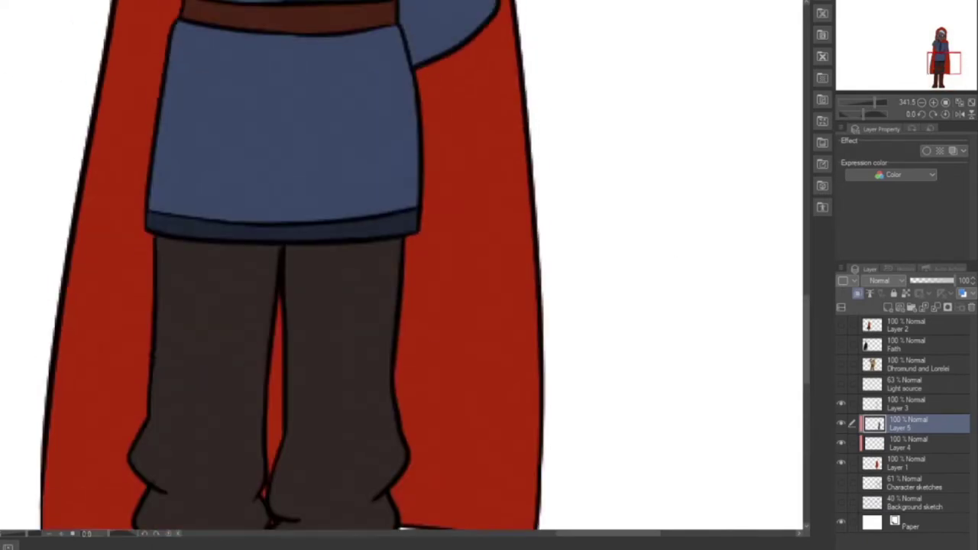
pyautogui.moveTo(188, 386)
pyautogui.mouseDown()
pyautogui.moveTo(264, 393)
pyautogui.moveTo(246, 61)
pyautogui.mouseUp()
pyautogui.hotkey('ctrl', 'z')
# Step: Repaint the hood and cape in a darker red on the clipped layer beneath the other colours
pyautogui.click(909, 444)
pyautogui.scroll(-1, 68, 115)
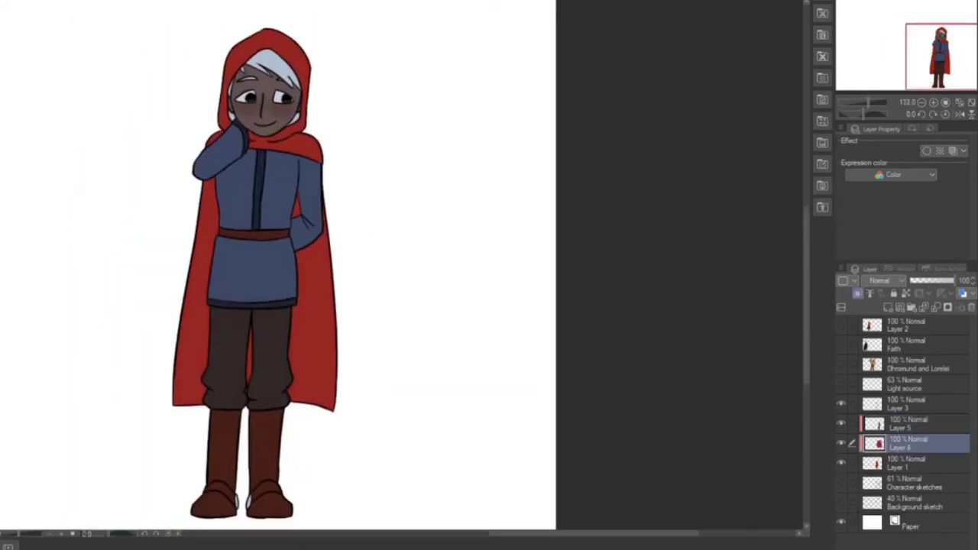
pyautogui.hscroll(-3, 352, 268)
pyautogui.moveTo(520, 313); pyautogui.dragTo(385, 334)
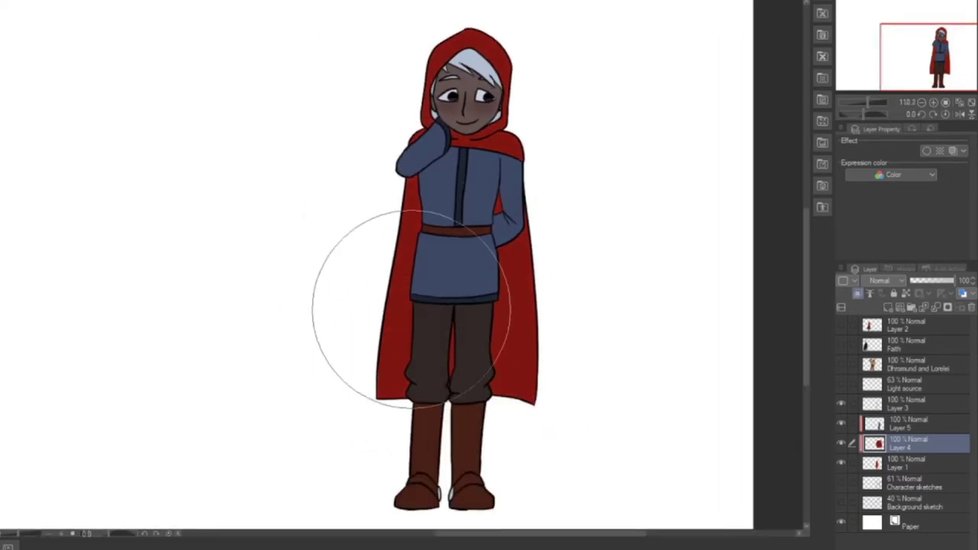
# Step: Combine all flat colours on Layer 4 and prepare the empty clipped Layer 5 above it at 50% opacity
pyautogui.keyDown('shift'); pyautogui.click(909, 423); pyautogui.keyUp('shift')
pyautogui.hotkey('shift', 'alt', 'e')
pyautogui.hotkey('ctrl', 'z')
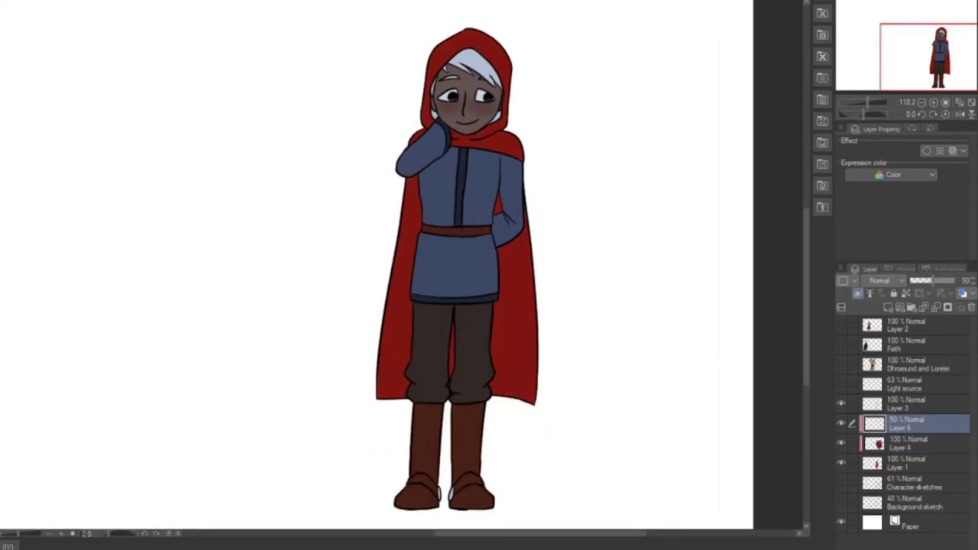
# Step: Shade the hair, eyebrows and ears with translucent brownish strokes, following the strands of the fringe along the hood's edge
pyautogui.scroll(5, 482, 27)
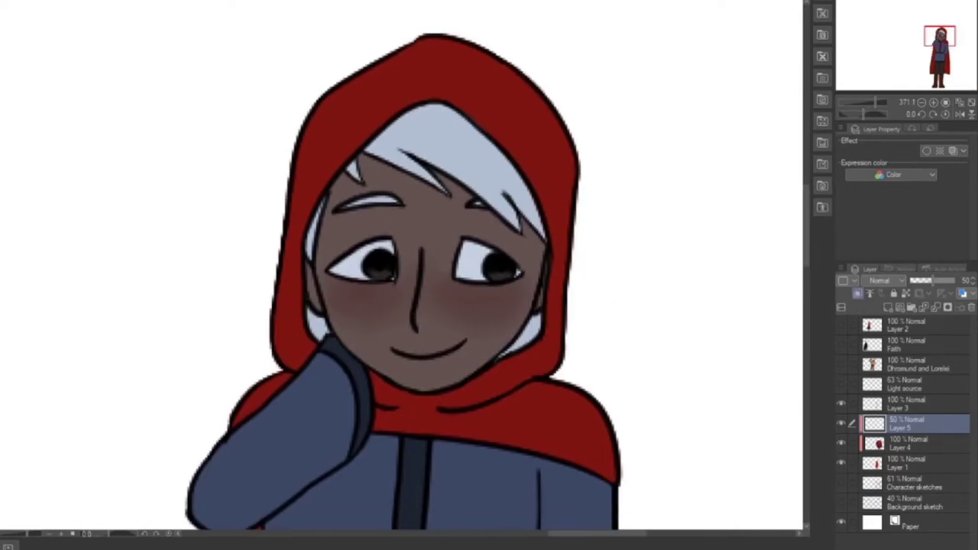
pyautogui.moveTo(541, 298)
pyautogui.mouseDown()
pyautogui.moveTo(530, 336)
pyautogui.moveTo(497, 359)
pyautogui.moveTo(310, 269)
pyautogui.moveTo(308, 235)
pyautogui.moveTo(370, 149)
pyautogui.moveTo(401, 136)
pyautogui.mouseUp()
pyautogui.moveTo(542, 229)
pyautogui.mouseDown()
pyautogui.moveTo(494, 152)
pyautogui.moveTo(425, 101)
pyautogui.moveTo(389, 129)
pyautogui.mouseUp()
pyautogui.moveTo(428, 180); pyautogui.dragTo(378, 139)
pyautogui.moveTo(520, 226); pyautogui.dragTo(467, 163)
pyautogui.moveTo(546, 239); pyautogui.dragTo(495, 185)
pyautogui.moveTo(518, 228)
pyautogui.mouseDown()
pyautogui.moveTo(483, 200)
pyautogui.moveTo(390, 195)
pyautogui.moveTo(501, 180)
pyautogui.moveTo(440, 149)
pyautogui.mouseUp()
pyautogui.moveTo(491, 202); pyautogui.dragTo(435, 162)
pyautogui.moveTo(539, 223)
pyautogui.mouseDown()
pyautogui.moveTo(447, 122)
pyautogui.moveTo(463, 143)
pyautogui.mouseUp()
pyautogui.moveTo(402, 115); pyautogui.dragTo(422, 133)
pyautogui.moveTo(386, 128)
pyautogui.mouseDown()
pyautogui.moveTo(419, 151)
pyautogui.moveTo(428, 177)
pyautogui.mouseUp()
pyautogui.moveTo(367, 148); pyautogui.dragTo(398, 137)
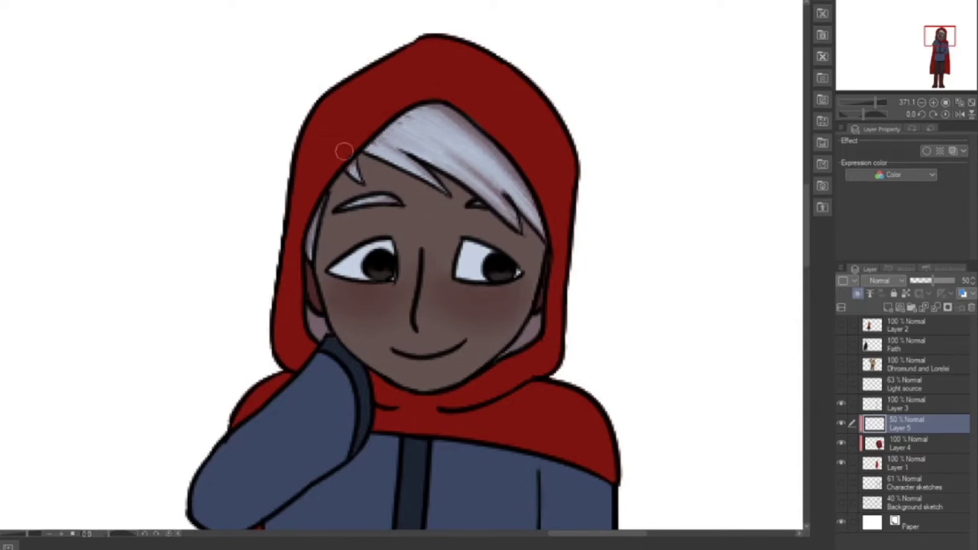
pyautogui.moveTo(487, 173)
pyautogui.mouseDown()
pyautogui.moveTo(415, 137)
pyautogui.moveTo(492, 197)
pyautogui.mouseUp()
pyautogui.moveTo(448, 145); pyautogui.dragTo(492, 186)
pyautogui.moveTo(363, 113)
pyautogui.mouseDown()
pyautogui.moveTo(412, 103)
pyautogui.moveTo(386, 131)
pyautogui.mouseUp()
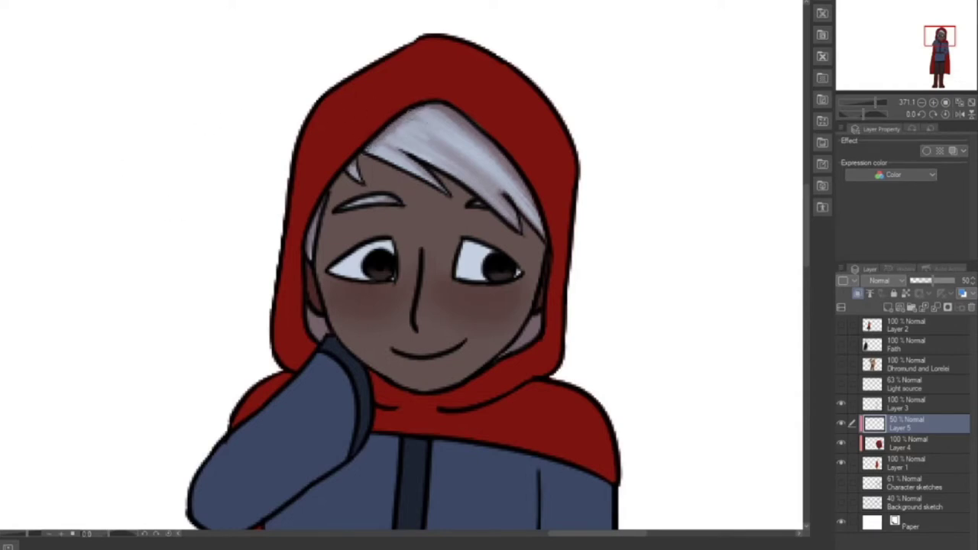
# Step: Finish the hair shading, then shade the face, eye areas and jaw on a new clipped Layer 6 at 50% opacity
pyautogui.moveTo(440, 117); pyautogui.dragTo(503, 177)
pyautogui.hotkey('ctrl', 'shift', 'n')
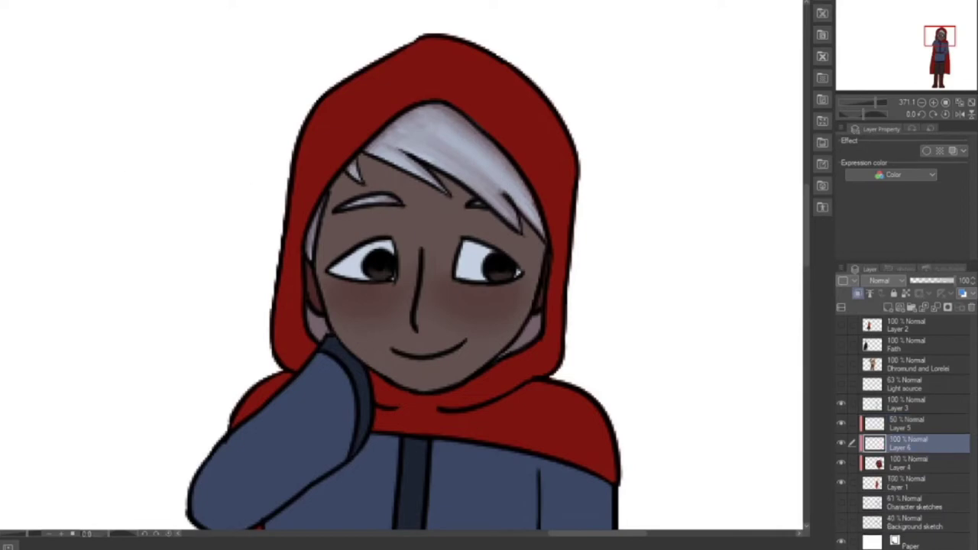
pyautogui.moveTo(433, 170)
pyautogui.mouseDown()
pyautogui.moveTo(521, 237)
pyautogui.moveTo(527, 226)
pyautogui.moveTo(538, 265)
pyautogui.moveTo(521, 244)
pyautogui.moveTo(537, 271)
pyautogui.mouseUp()
pyautogui.moveTo(447, 192)
pyautogui.mouseDown()
pyautogui.moveTo(358, 155)
pyautogui.moveTo(330, 196)
pyautogui.mouseUp()
pyautogui.moveTo(332, 321)
pyautogui.mouseDown()
pyautogui.moveTo(382, 356)
pyautogui.moveTo(452, 284)
pyautogui.moveTo(507, 280)
pyautogui.moveTo(394, 335)
pyautogui.mouseUp()
pyautogui.moveTo(392, 379)
pyautogui.mouseDown()
pyautogui.moveTo(352, 350)
pyautogui.moveTo(408, 384)
pyautogui.moveTo(495, 356)
pyautogui.mouseUp()
pyautogui.moveTo(330, 308)
pyautogui.mouseDown()
pyautogui.moveTo(341, 329)
pyautogui.moveTo(384, 351)
pyautogui.moveTo(493, 361)
pyautogui.mouseUp()
pyautogui.moveTo(382, 235); pyautogui.dragTo(332, 264)
pyautogui.moveTo(523, 271); pyautogui.dragTo(472, 236)
pyautogui.moveTo(390, 209); pyautogui.dragTo(346, 209)
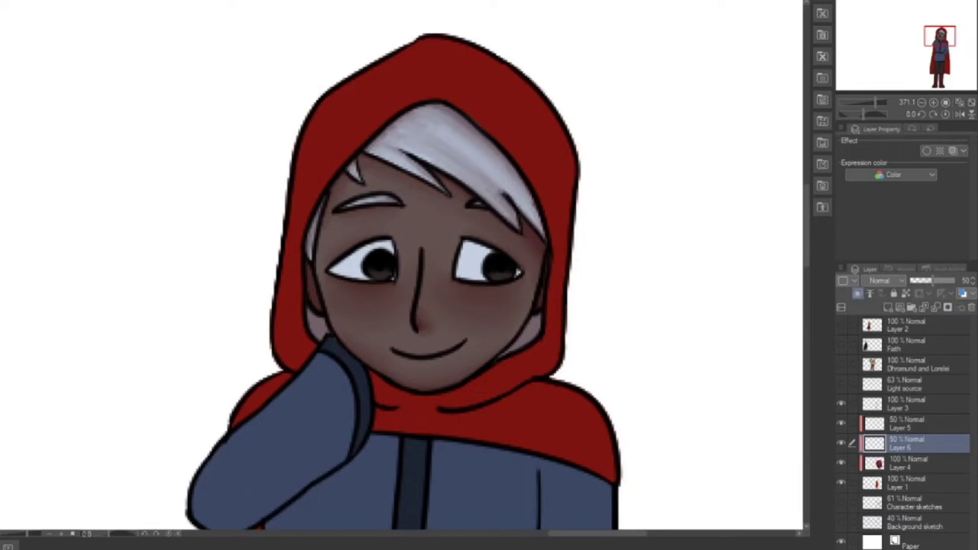
# Step: Set the shading on Layer 6 to 100% opacity and place the 50% Layer 5 beneath it
pyautogui.scroll(-3, 435, 275)
pyautogui.click(917, 424)
pyautogui.click(917, 443)
pyautogui.moveTo(932, 281); pyautogui.dragTo(955, 281)
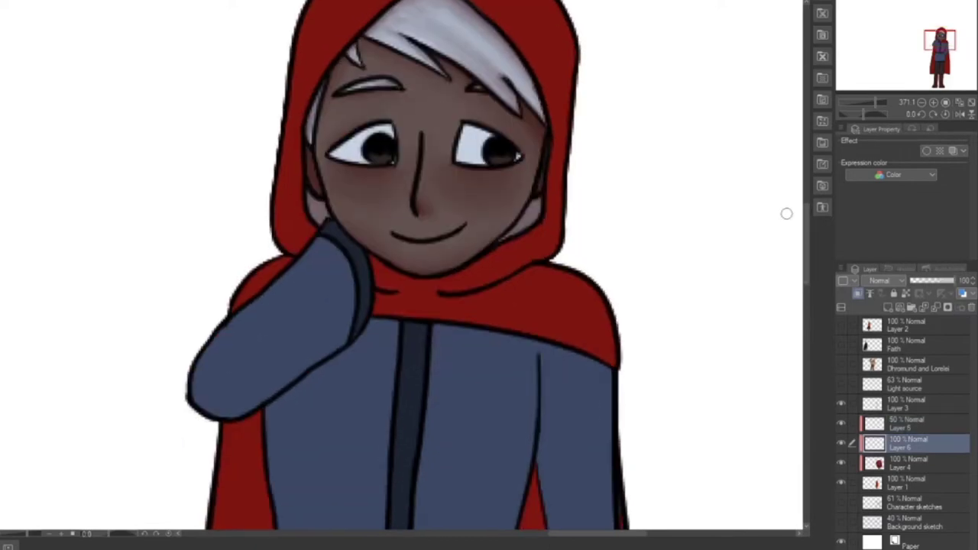
pyautogui.click(917, 424)
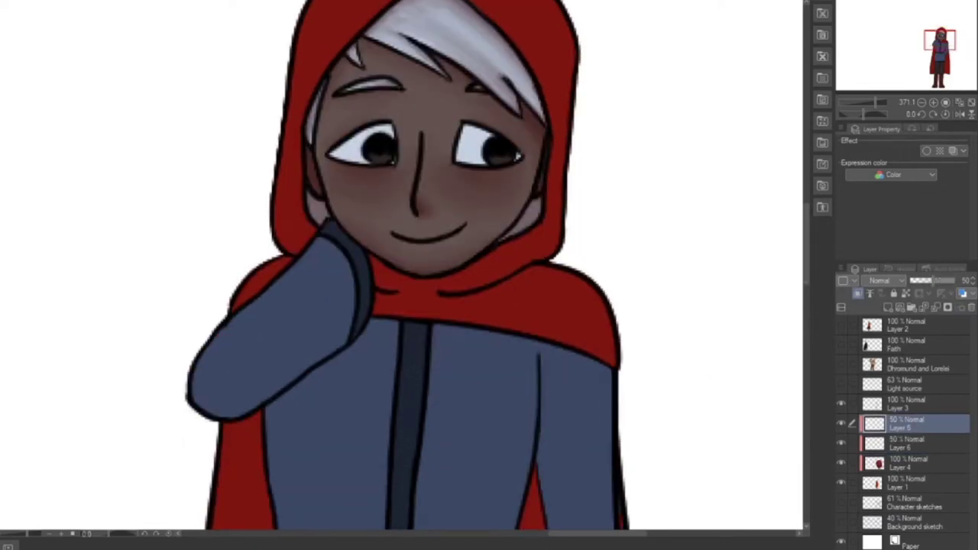
pyautogui.moveTo(917, 424); pyautogui.dragTo(917, 450)
pyautogui.moveTo(807, 256); pyautogui.dragTo(806, 284)
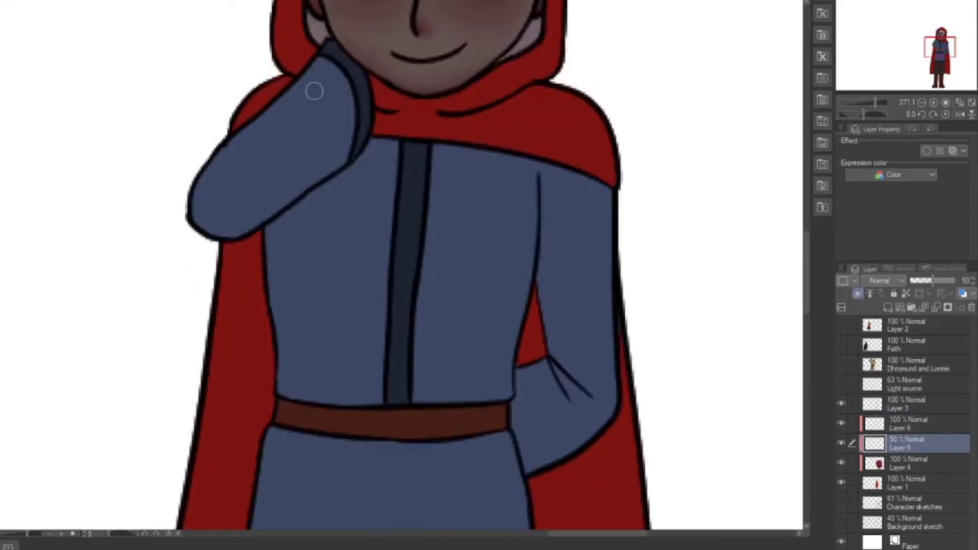
# Step: Shade the raised sleeve's cuff and underside, the torso beneath it and the inner edges of the bent arm in dark red
pyautogui.moveTo(340, 72); pyautogui.dragTo(368, 111)
pyautogui.moveTo(314, 151)
pyautogui.mouseDown()
pyautogui.moveTo(336, 164)
pyautogui.moveTo(229, 229)
pyautogui.moveTo(327, 167)
pyautogui.moveTo(268, 231)
pyautogui.moveTo(348, 157)
pyautogui.moveTo(268, 260)
pyautogui.moveTo(271, 290)
pyautogui.moveTo(262, 281)
pyautogui.mouseUp()
pyautogui.moveTo(535, 214)
pyautogui.mouseDown()
pyautogui.moveTo(519, 299)
pyautogui.moveTo(524, 366)
pyautogui.moveTo(539, 273)
pyautogui.moveTo(558, 360)
pyautogui.moveTo(539, 222)
pyautogui.mouseUp()
pyautogui.moveTo(540, 222); pyautogui.dragTo(551, 365)
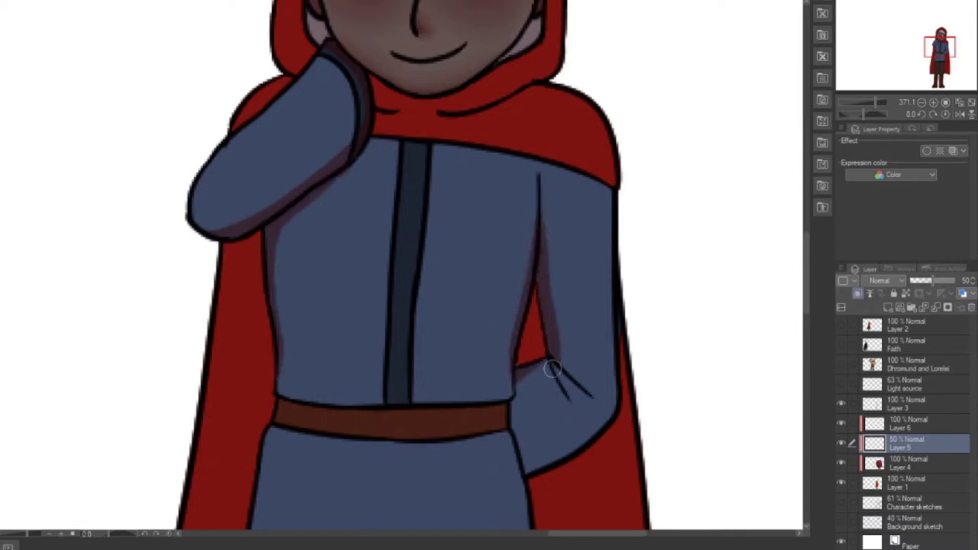
pyautogui.moveTo(511, 411); pyautogui.dragTo(529, 451)
# Step: Shade the tunic beneath the shoulder cape's edge and along the bent arm's outer side on Layer 5
pyautogui.moveTo(611, 188); pyautogui.dragTo(463, 151)
pyautogui.moveTo(394, 144); pyautogui.dragTo(373, 140)
pyautogui.moveTo(434, 147); pyautogui.dragTo(504, 157)
pyautogui.click(908, 483)
pyautogui.hotkey('alt', ']')
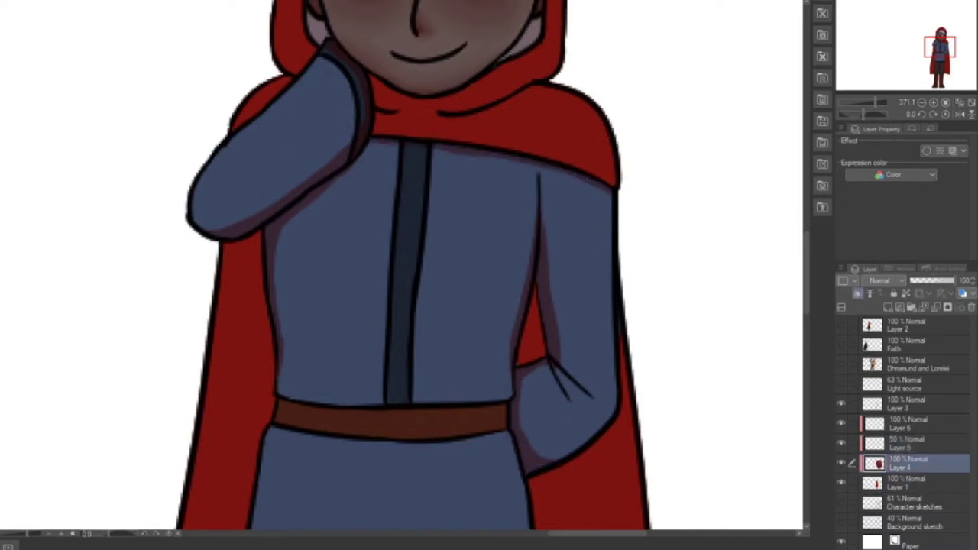
pyautogui.hotkey('alt', ']')
pyautogui.moveTo(552, 450)
pyautogui.mouseDown()
pyautogui.moveTo(587, 436)
pyautogui.moveTo(616, 375)
pyautogui.mouseUp()
pyautogui.moveTo(611, 203); pyautogui.dragTo(612, 399)
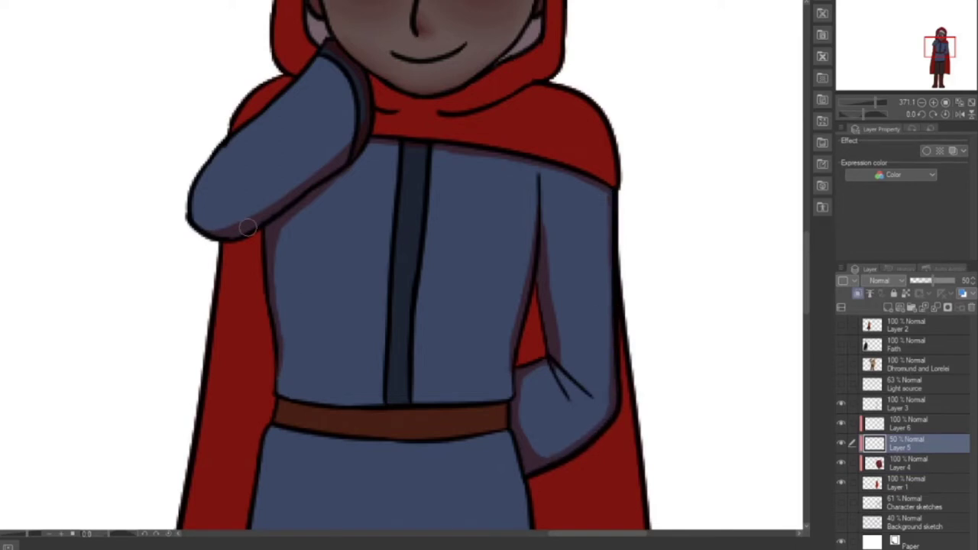
# Step: Shade the tunic's skirt beneath the belt and along both sides, adding short fold shadows below the belt
pyautogui.scroll(-3, 517, 178)
pyautogui.moveTo(497, 198); pyautogui.dragTo(278, 193)
pyautogui.moveTo(508, 204)
pyautogui.mouseDown()
pyautogui.moveTo(527, 318)
pyautogui.moveTo(524, 408)
pyautogui.mouseUp()
pyautogui.moveTo(241, 403)
pyautogui.mouseDown()
pyautogui.moveTo(264, 204)
pyautogui.moveTo(250, 346)
pyautogui.mouseUp()
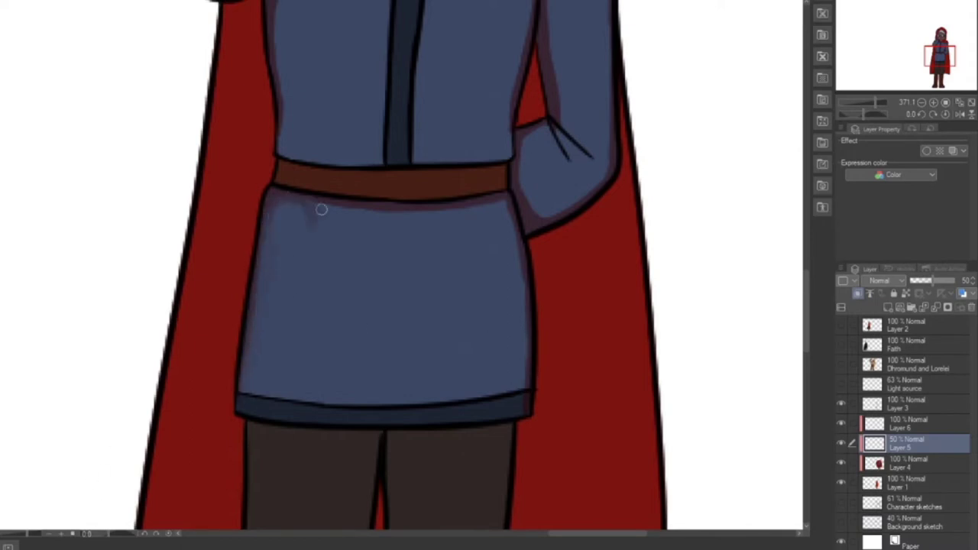
pyautogui.moveTo(298, 205); pyautogui.dragTo(408, 212)
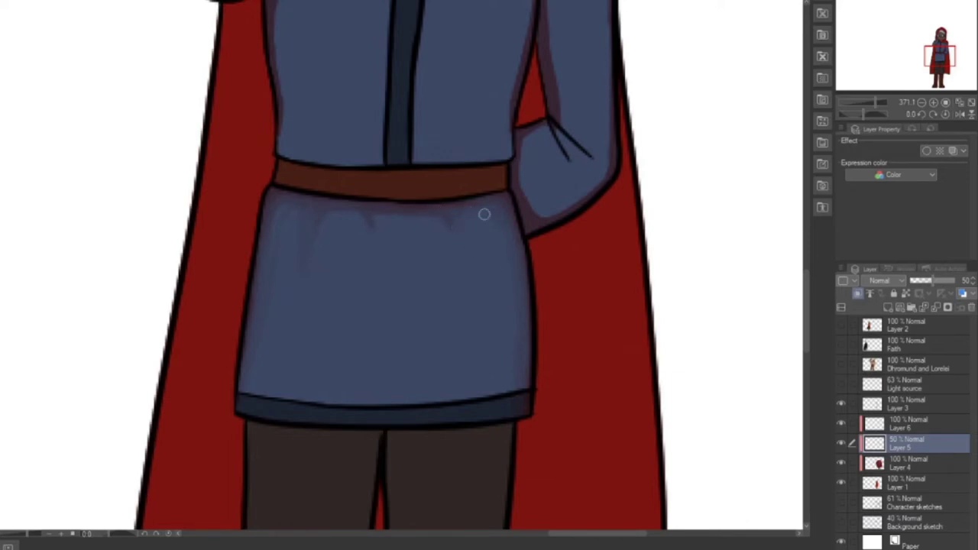
# Step: Blend the fold and edge shading across the tunic's skirt into soft transitions
pyautogui.press('e')
pyautogui.moveTo(309, 282); pyautogui.dragTo(466, 252)
pyautogui.scroll(-6, 243, 182)
pyautogui.moveTo(287, 227); pyautogui.dragTo(231, 301)
pyautogui.scroll(6, 247, 173)
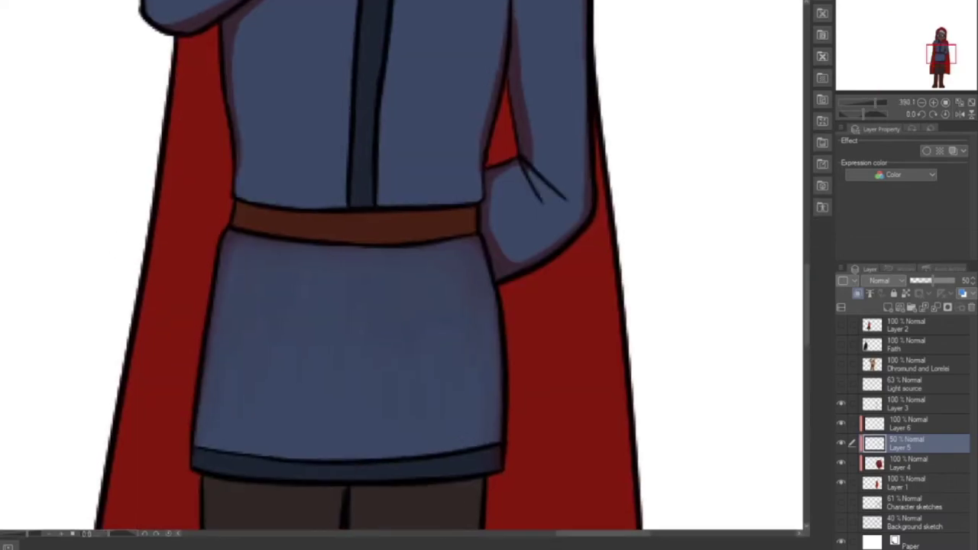
# Step: Soften the shading on the bent arm and on the tunic beneath the cape's edge
pyautogui.scroll(-4, 232, 286)
pyautogui.scroll(3, 221, 176)
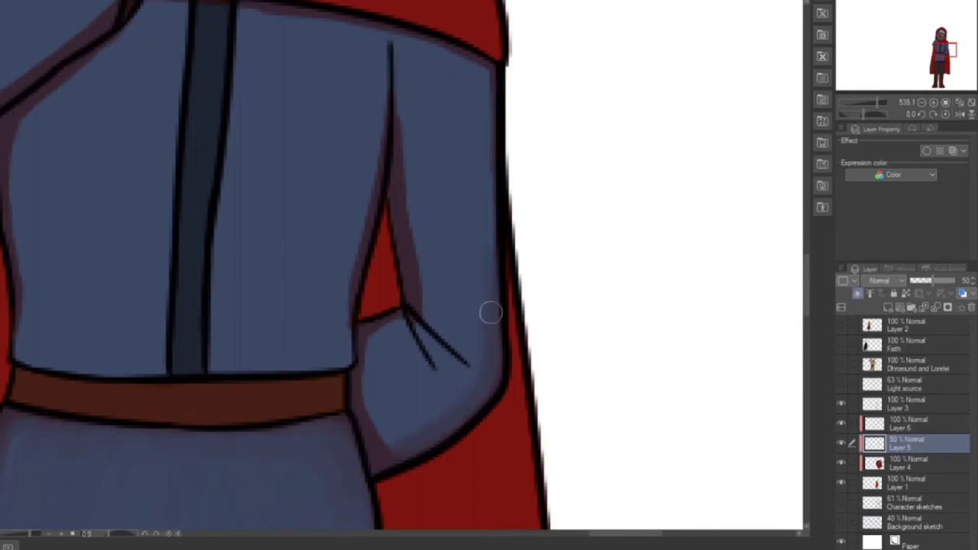
pyautogui.moveTo(399, 313); pyautogui.dragTo(392, 121)
pyautogui.moveTo(437, 43); pyautogui.dragTo(246, 6)
pyautogui.moveTo(806, 284); pyautogui.dragTo(806, 263)
pyautogui.moveTo(152, 167); pyautogui.dragTo(183, 170)
pyautogui.moveTo(369, 386); pyautogui.dragTo(371, 317)
# Step: Soften the shading along the torso's side below the raised arm and on the raised sleeve's underside
pyautogui.moveTo(806, 281); pyautogui.dragTo(806, 302)
pyautogui.moveTo(623, 533); pyautogui.dragTo(596, 533)
pyautogui.moveTo(297, 176); pyautogui.dragTo(305, 342)
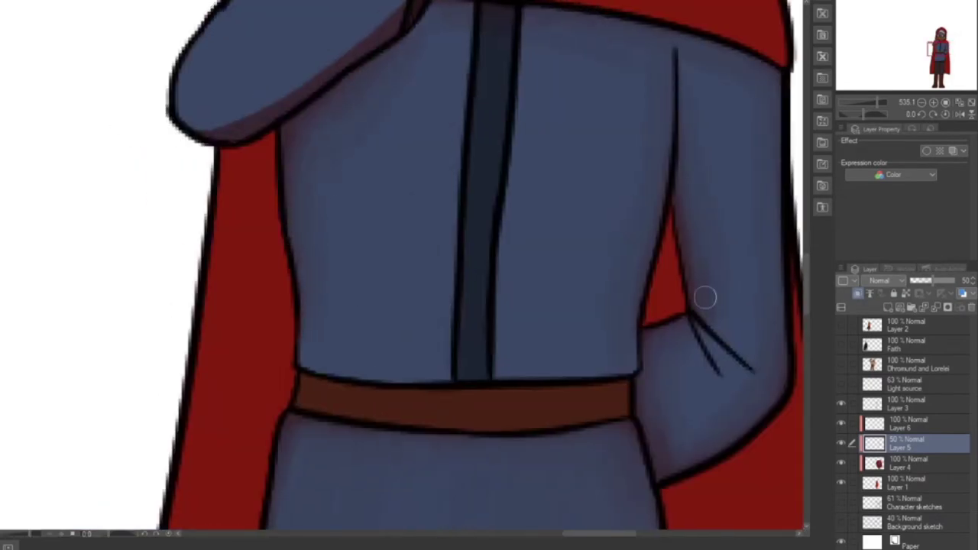
pyautogui.scroll(3, 367, 133)
pyautogui.moveTo(398, 282)
pyautogui.mouseDown()
pyautogui.moveTo(323, 328)
pyautogui.moveTo(192, 380)
pyautogui.mouseUp()
pyautogui.scroll(-5, 215, 168)
pyautogui.scroll(5, 330, 208)
pyautogui.scroll(-5, 213, 236)
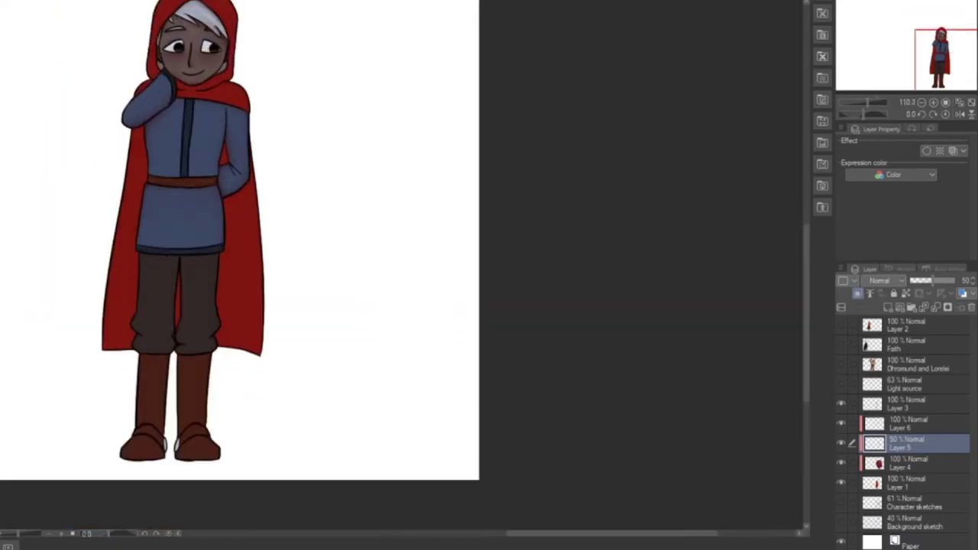
pyautogui.scroll(5, 135, 204)
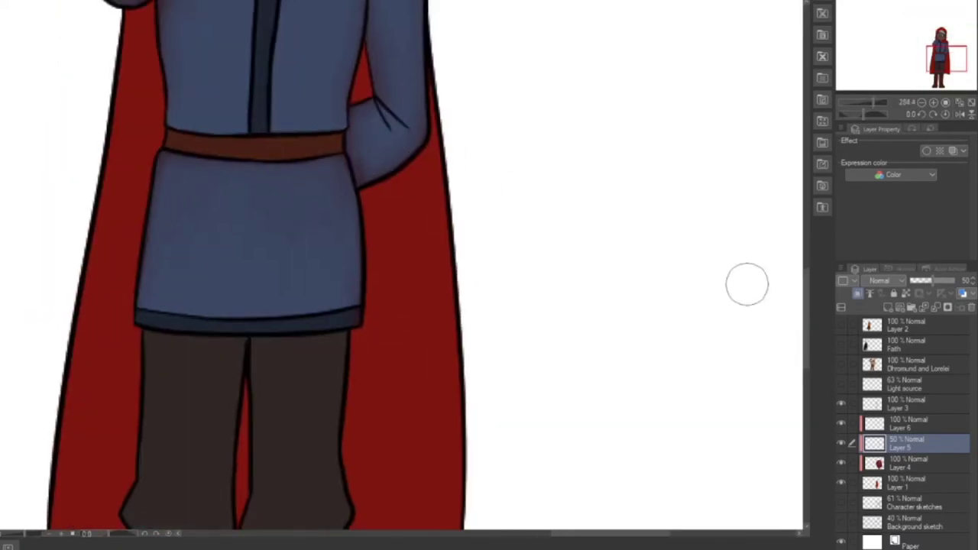
# Step: Undo the last strokes and shade the folds above both trouser cuffs in dark red on Layer 6 at 50% opacity
pyautogui.scroll(4, 513, 189)
pyautogui.scroll(1, 401, 265)
pyautogui.scroll(-5, 396, 369)
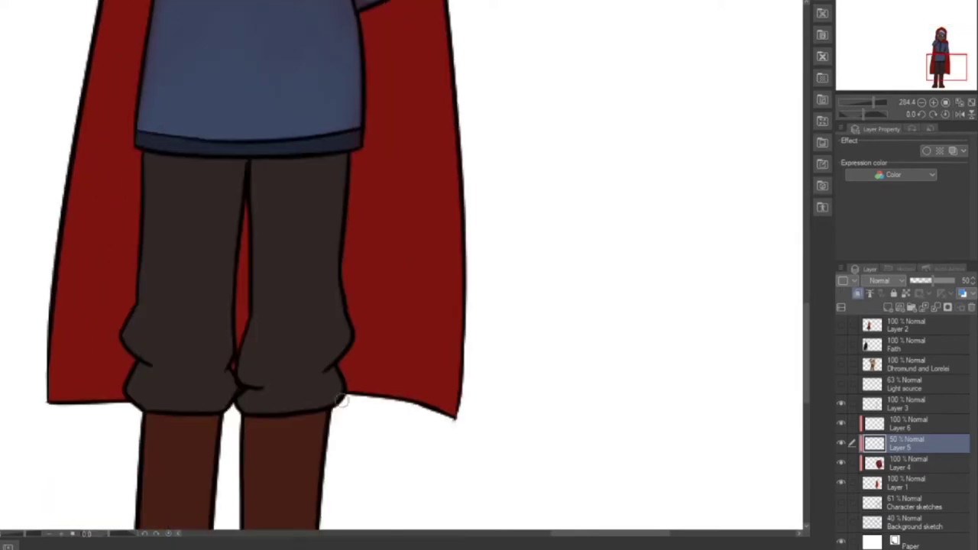
pyautogui.hotkey('ctrl', 'z')
pyautogui.hotkey('ctrl', 'z')
pyautogui.hotkey('ctrl', 'z')
pyautogui.moveTo(333, 370); pyautogui.dragTo(308, 379)
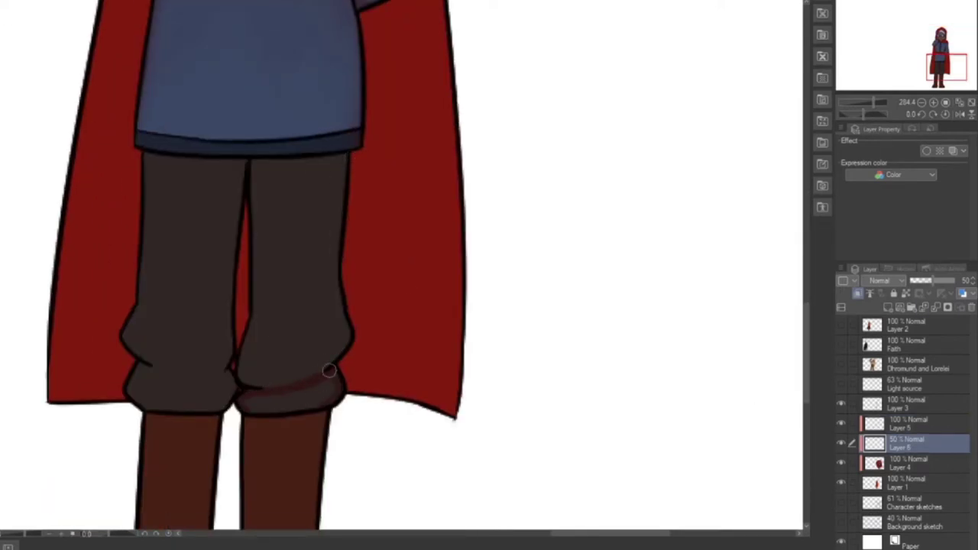
pyautogui.moveTo(220, 405)
pyautogui.mouseDown()
pyautogui.moveTo(196, 408)
pyautogui.moveTo(170, 371)
pyautogui.moveTo(155, 369)
pyautogui.mouseUp()
# Step: Shade both trouser legs beneath the tunic's hem and down their inner edges in dark red
pyautogui.scroll(4, 206, 221)
pyautogui.moveTo(206, 221)
pyautogui.mouseDown()
pyautogui.moveTo(357, 460)
pyautogui.moveTo(282, 425)
pyautogui.mouseUp()
pyautogui.moveTo(290, 286)
pyautogui.mouseDown()
pyautogui.moveTo(234, 389)
pyautogui.moveTo(336, 126)
pyautogui.mouseUp()
pyautogui.moveTo(519, 334)
pyautogui.mouseDown()
pyautogui.moveTo(373, 271)
pyautogui.moveTo(304, 265)
pyautogui.moveTo(565, 395)
pyautogui.moveTo(567, 415)
pyautogui.moveTo(600, 418)
pyautogui.mouseUp()
# Step: Blend the trouser shading beneath the hem, along the inner legs and around the cuffs, rotating the canvas as needed
pyautogui.hotkey('ctrl', '@')
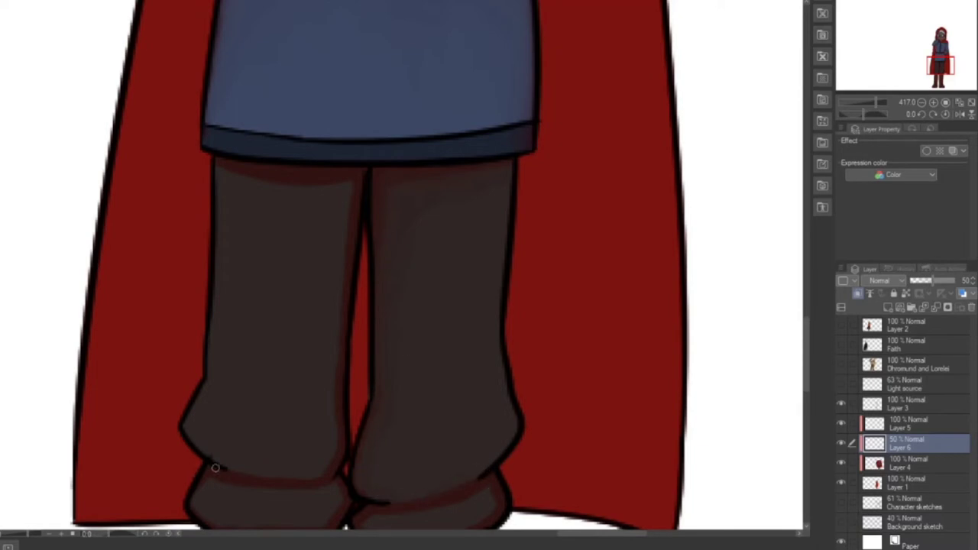
pyautogui.moveTo(352, 187); pyautogui.dragTo(310, 301)
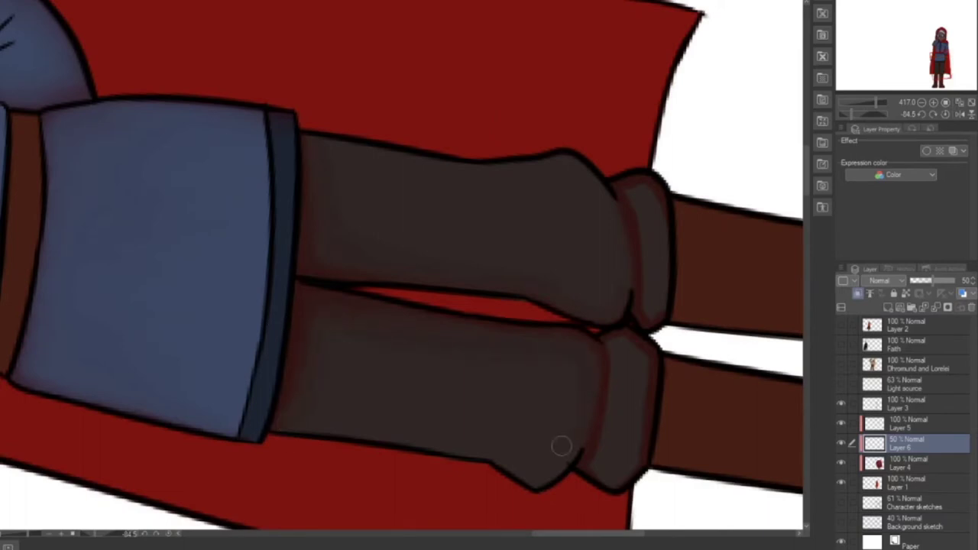
pyautogui.click(168, 533)
pyautogui.moveTo(207, 502); pyautogui.dragTo(207, 373)
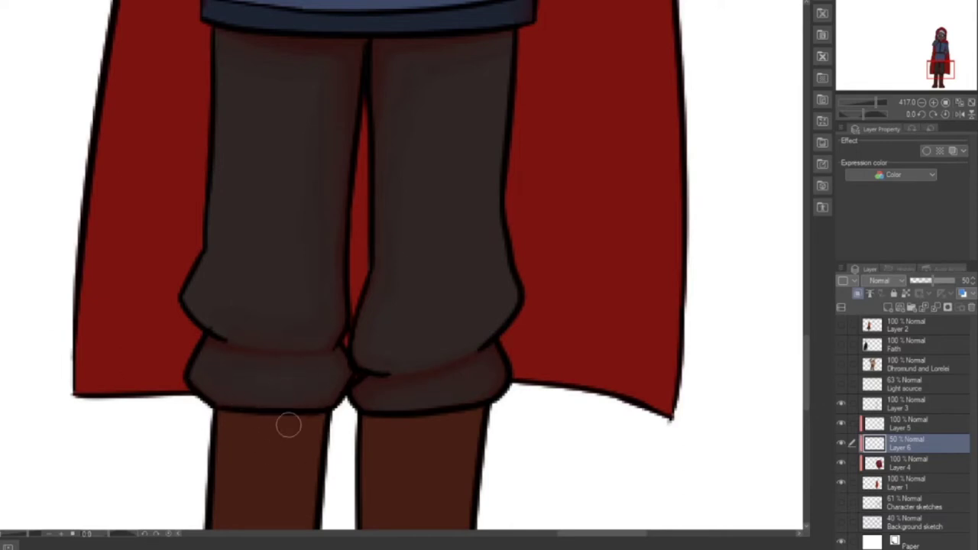
pyautogui.scroll(-10, 350, 405)
pyautogui.scroll(8, 133, 122)
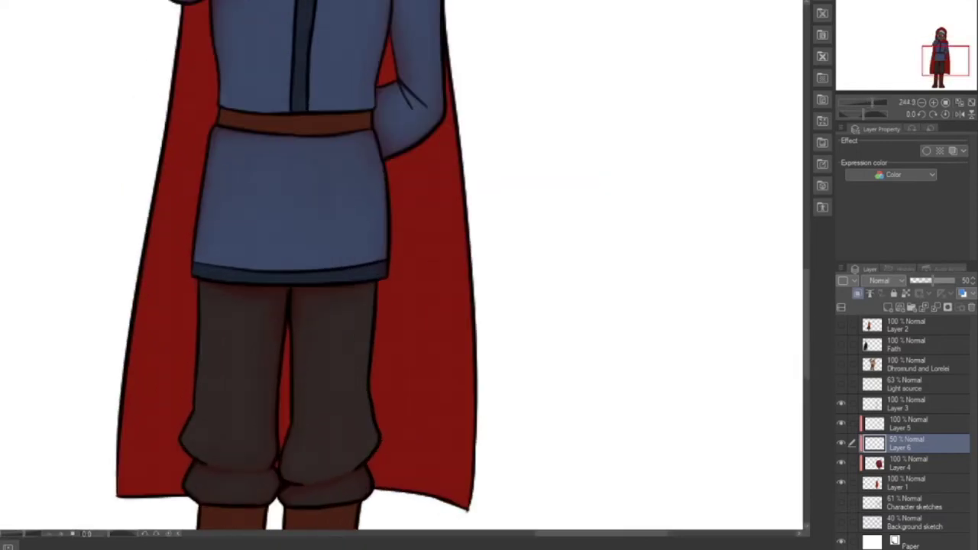
# Step: Unlock Layer 6's transparent pixels and shade both boots beneath the trouser cuffs, along the inner sides and around the ankle seams
pyautogui.moveTo(806, 304); pyautogui.dragTo(806, 375)
pyautogui.scroll(3, 225, 295)
pyautogui.press('b')
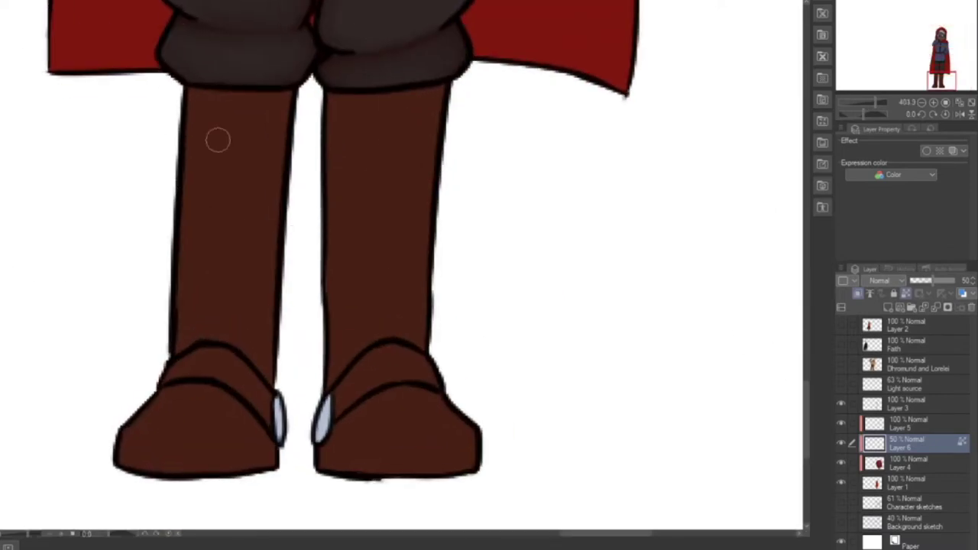
pyautogui.click(906, 293)
pyautogui.moveTo(288, 97)
pyautogui.mouseDown()
pyautogui.moveTo(290, 236)
pyautogui.moveTo(268, 378)
pyautogui.moveTo(285, 98)
pyautogui.moveTo(251, 412)
pyautogui.mouseUp()
pyautogui.moveTo(312, 420)
pyautogui.mouseDown()
pyautogui.moveTo(356, 478)
pyautogui.moveTo(319, 305)
pyautogui.moveTo(334, 95)
pyautogui.mouseUp()
pyautogui.moveTo(448, 86)
pyautogui.mouseDown()
pyautogui.moveTo(241, 91)
pyautogui.moveTo(273, 110)
pyautogui.moveTo(275, 289)
pyautogui.moveTo(333, 217)
pyautogui.moveTo(444, 398)
pyautogui.moveTo(367, 404)
pyautogui.mouseUp()
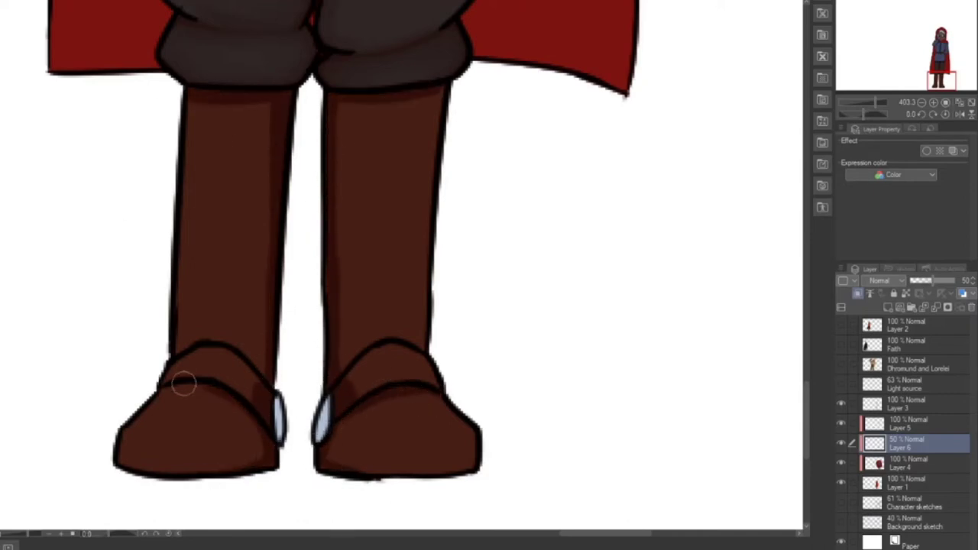
# Step: Blend the boot shading along the shafts and ankle seams, then compare the drawing with Layer 5 hidden and shown
pyautogui.moveTo(250, 389); pyautogui.dragTo(259, 233)
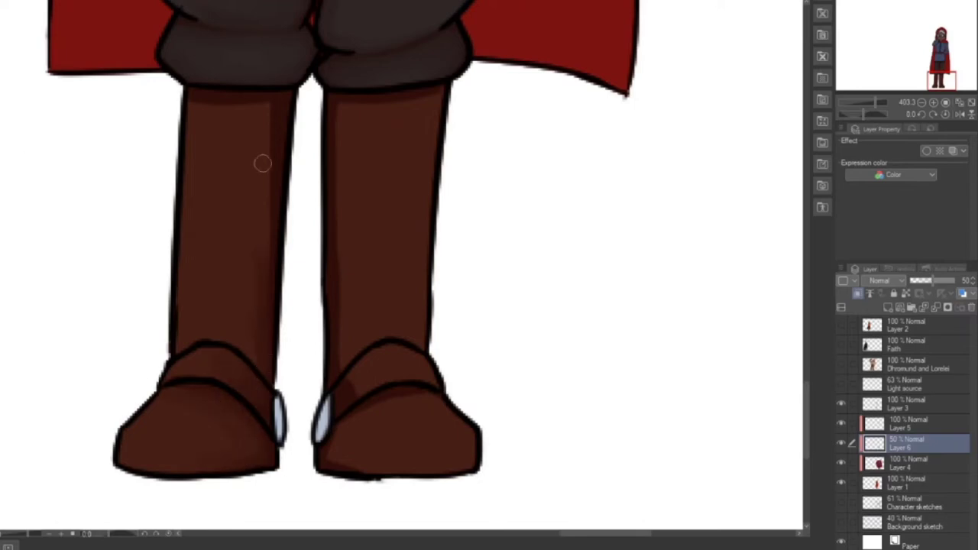
pyautogui.moveTo(336, 357); pyautogui.dragTo(353, 342)
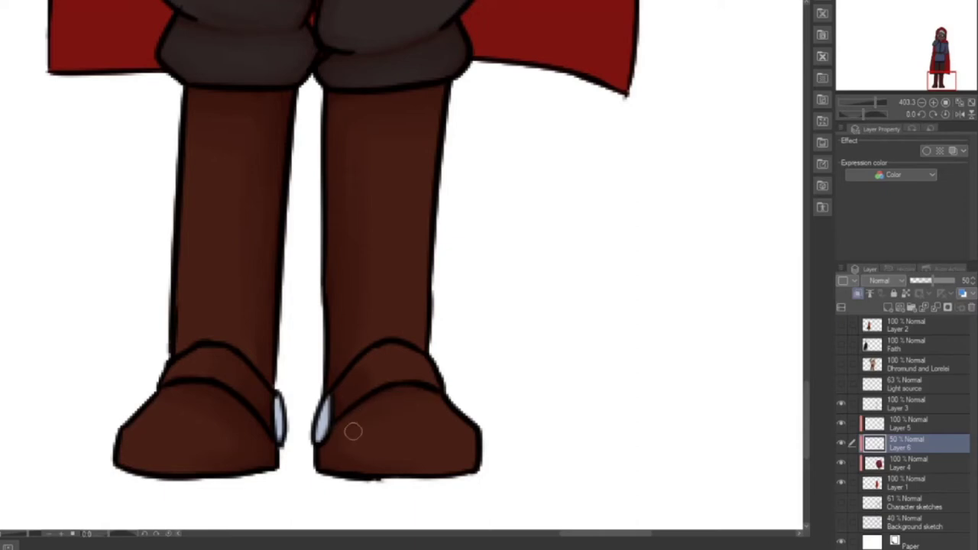
pyautogui.scroll(-8, 290, 430)
pyautogui.scroll(5, 160, 123)
pyautogui.click(841, 423)
pyautogui.click(842, 424)
pyautogui.scroll(-2, 401, 268)
pyautogui.hscroll(-2, 402, 267)
pyautogui.scroll(-2, 401, 268)
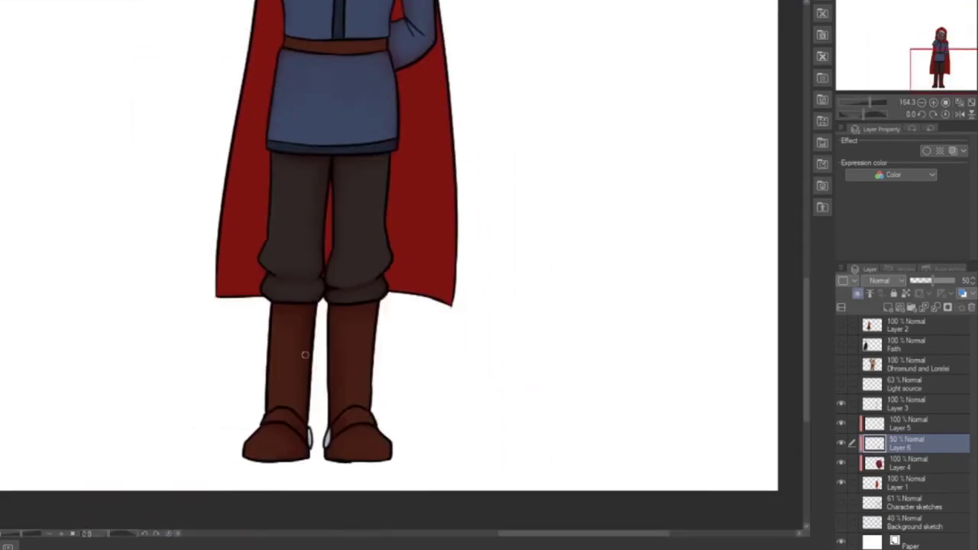
# Step: Combine the finished shading on Layer 5 and prepare a clipped Layer 6 beneath it at 50% opacity
pyautogui.click(909, 424)
pyautogui.hotkey('ctrl', 'e')
pyautogui.click(909, 443)
pyautogui.click(888, 307)
pyautogui.click(933, 281)
pyautogui.scroll(4, 768, 214)
pyautogui.scroll(2, 339, 49)
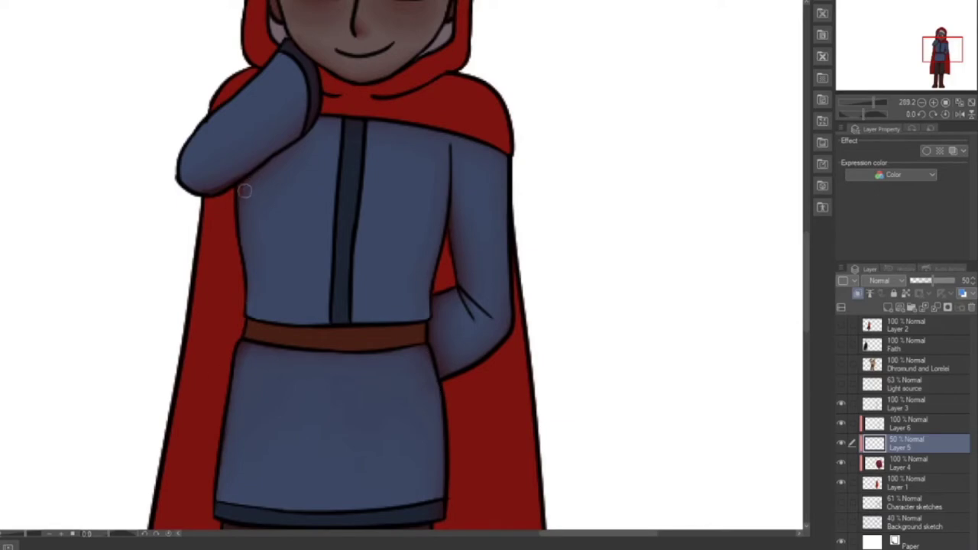
pyautogui.moveTo(806, 295); pyautogui.dragTo(806, 249)
pyautogui.click(909, 424)
pyautogui.click(909, 444)
pyautogui.click(935, 281)
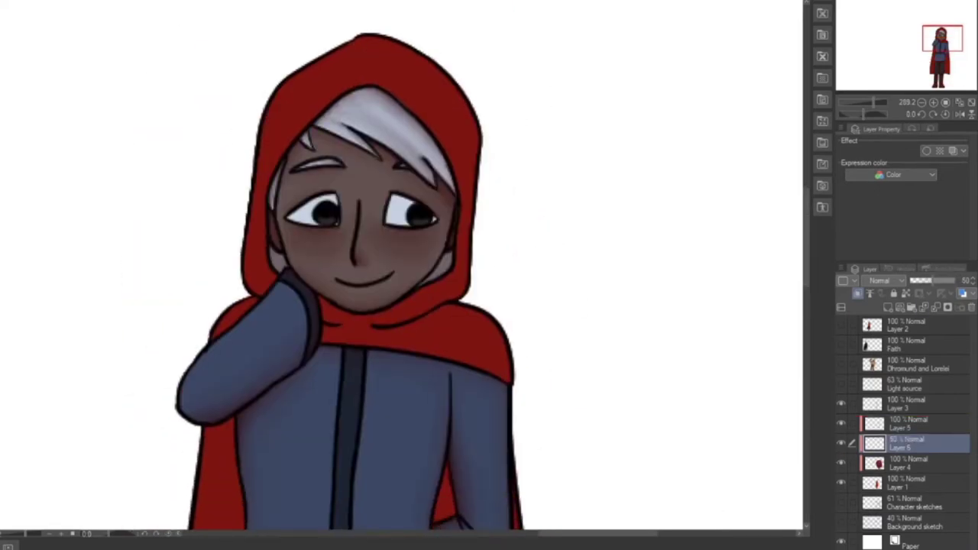
# Step: Shade the cape between the legs and beside the tunic on the raised arm's side in dark red
pyautogui.scroll(-6, 402, 266)
pyautogui.scroll(3, 401, 266)
pyautogui.moveTo(322, 370); pyautogui.dragTo(326, 297)
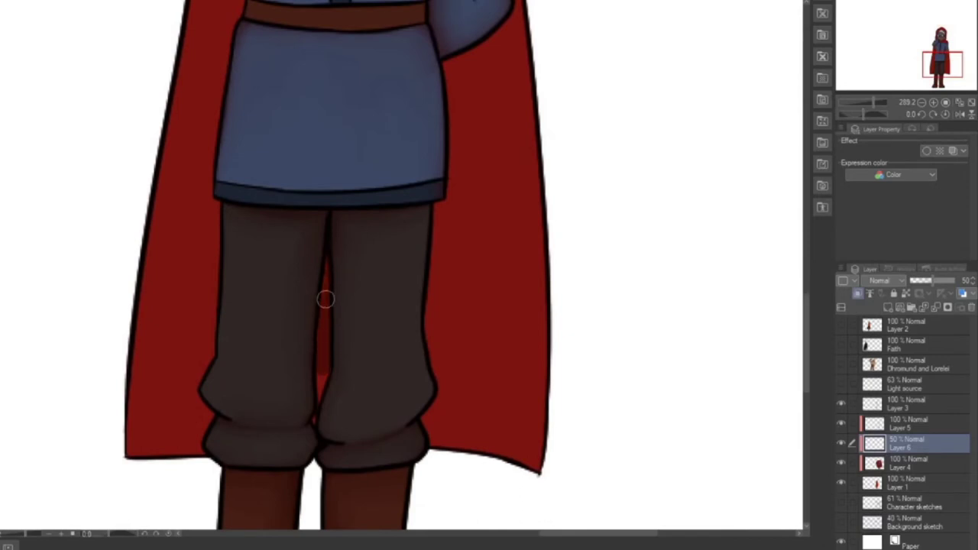
pyautogui.moveTo(222, 426)
pyautogui.mouseDown()
pyautogui.moveTo(197, 419)
pyautogui.moveTo(191, 386)
pyautogui.mouseUp()
pyautogui.moveTo(212, 222)
pyautogui.mouseDown()
pyautogui.moveTo(213, 342)
pyautogui.moveTo(192, 391)
pyautogui.mouseUp()
pyautogui.moveTo(211, 200)
pyautogui.mouseDown()
pyautogui.moveTo(191, 451)
pyautogui.moveTo(179, 392)
pyautogui.moveTo(205, 146)
pyautogui.mouseUp()
pyautogui.scroll(3, 316, 304)
pyautogui.moveTo(236, 276)
pyautogui.mouseDown()
pyautogui.moveTo(222, 171)
pyautogui.moveTo(214, 382)
pyautogui.moveTo(238, 287)
pyautogui.mouseUp()
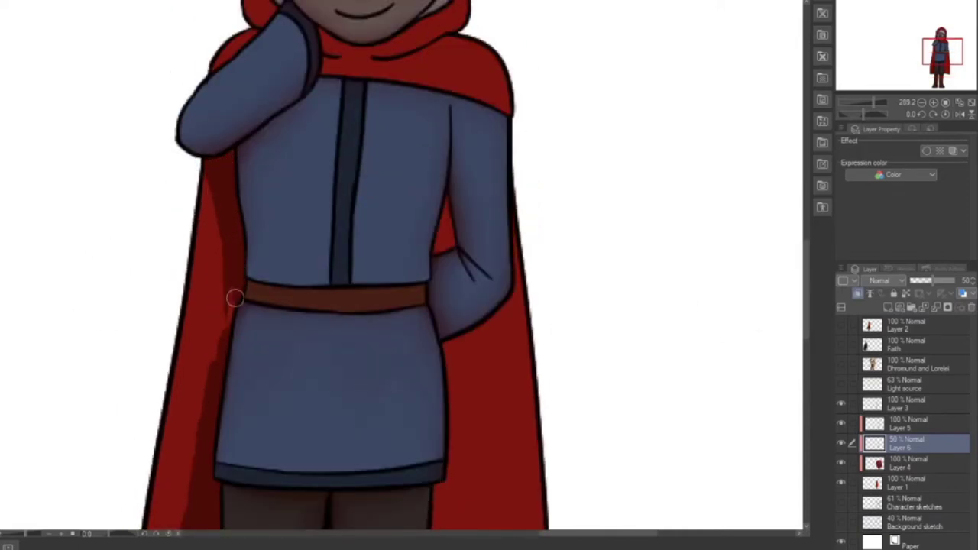
# Step: Shade the cape on the bent arm's side in dark red, from beneath the elbow down to the hem
pyautogui.scroll(-3, 372, 297)
pyautogui.moveTo(519, 157)
pyautogui.mouseDown()
pyautogui.moveTo(491, 240)
pyautogui.moveTo(430, 257)
pyautogui.moveTo(447, 252)
pyautogui.moveTo(467, 290)
pyautogui.moveTo(480, 233)
pyautogui.mouseUp()
pyautogui.scroll(-5, 775, 321)
pyautogui.moveTo(462, 97)
pyautogui.mouseDown()
pyautogui.moveTo(461, 368)
pyautogui.moveTo(485, 224)
pyautogui.moveTo(480, 49)
pyautogui.moveTo(453, 136)
pyautogui.moveTo(468, 109)
pyautogui.moveTo(442, 126)
pyautogui.moveTo(434, 170)
pyautogui.moveTo(448, 201)
pyautogui.moveTo(440, 314)
pyautogui.moveTo(425, 338)
pyautogui.moveTo(428, 353)
pyautogui.moveTo(444, 244)
pyautogui.moveTo(445, 347)
pyautogui.mouseUp()
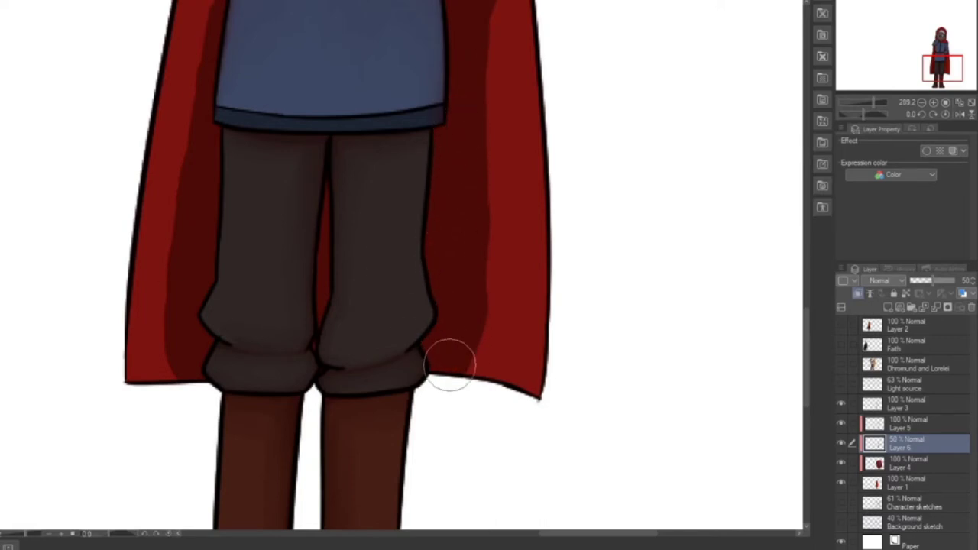
# Step: Blend the shadows on both sides of the cape and compare the drawing with Layer 6 hidden and shown
pyautogui.scroll(3, 444, 347)
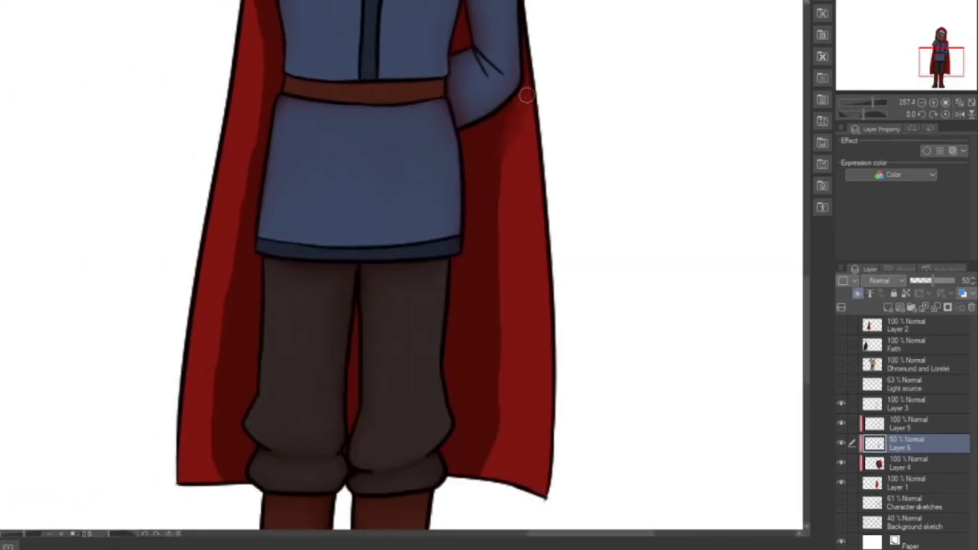
pyautogui.moveTo(502, 222); pyautogui.dragTo(472, 492)
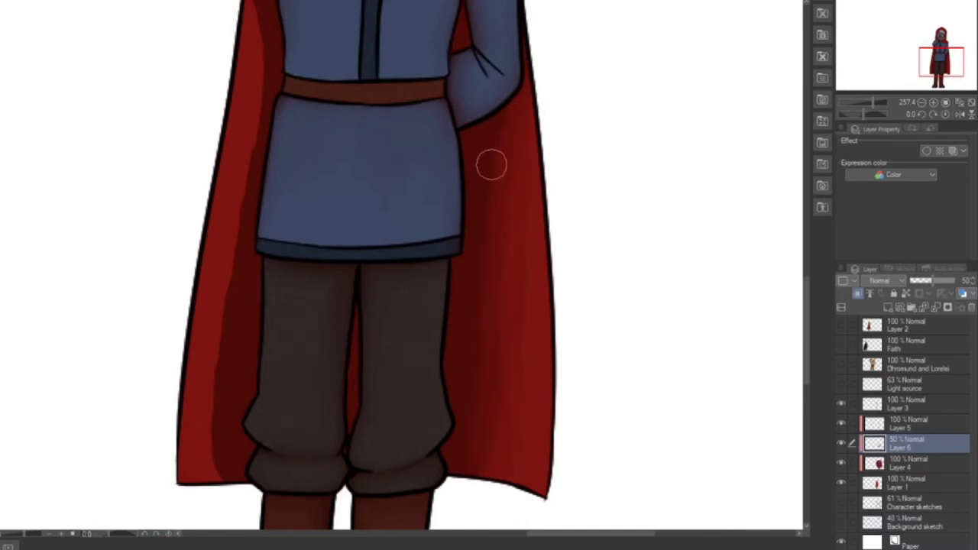
pyautogui.moveTo(211, 461); pyautogui.dragTo(245, 104)
pyautogui.moveTo(806, 329)
pyautogui.mouseDown()
pyautogui.moveTo(806, 281)
pyautogui.moveTo(806, 335)
pyautogui.mouseUp()
pyautogui.click(841, 444)
pyautogui.click(841, 443)
# Step: Shade the folds of the red hood beneath the chin in dark red
pyautogui.moveTo(806, 334); pyautogui.dragTo(806, 238)
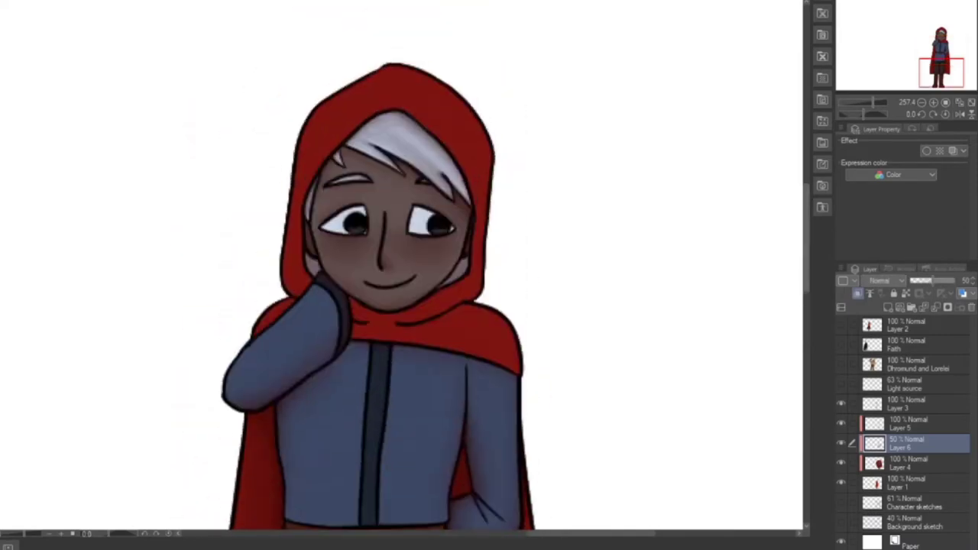
pyautogui.scroll(7, 370, 289)
pyautogui.moveTo(329, 315); pyautogui.dragTo(336, 327)
pyautogui.moveTo(526, 290)
pyautogui.mouseDown()
pyautogui.moveTo(346, 335)
pyautogui.moveTo(416, 346)
pyautogui.moveTo(337, 381)
pyautogui.mouseUp()
pyautogui.moveTo(426, 360)
pyautogui.mouseDown()
pyautogui.moveTo(579, 339)
pyautogui.moveTo(596, 286)
pyautogui.moveTo(632, 233)
pyautogui.mouseUp()
pyautogui.scroll(3, 687, 390)
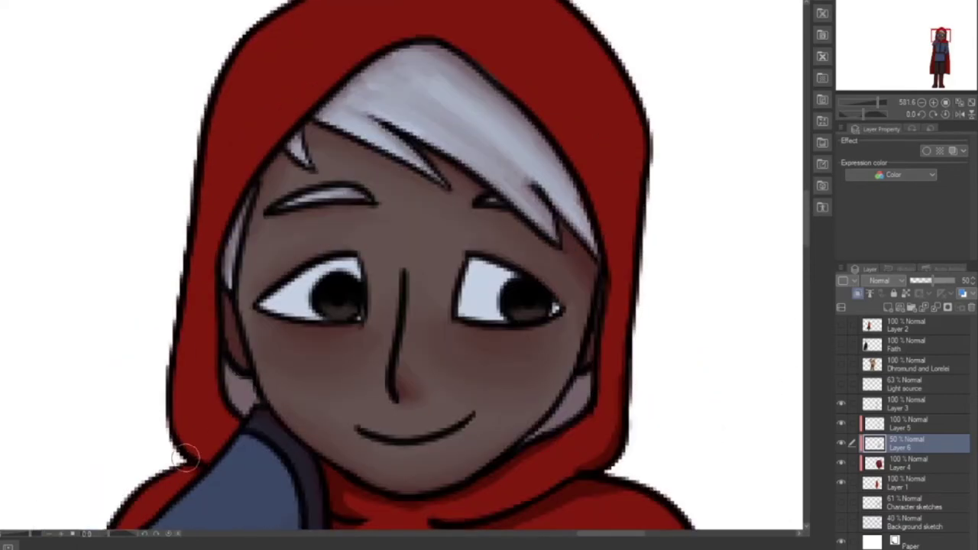
# Step: Blend the neck-fold shadows and add soft shading along the cape's shoulder and the hood's outer edge
pyautogui.scroll(-4, 629, 320)
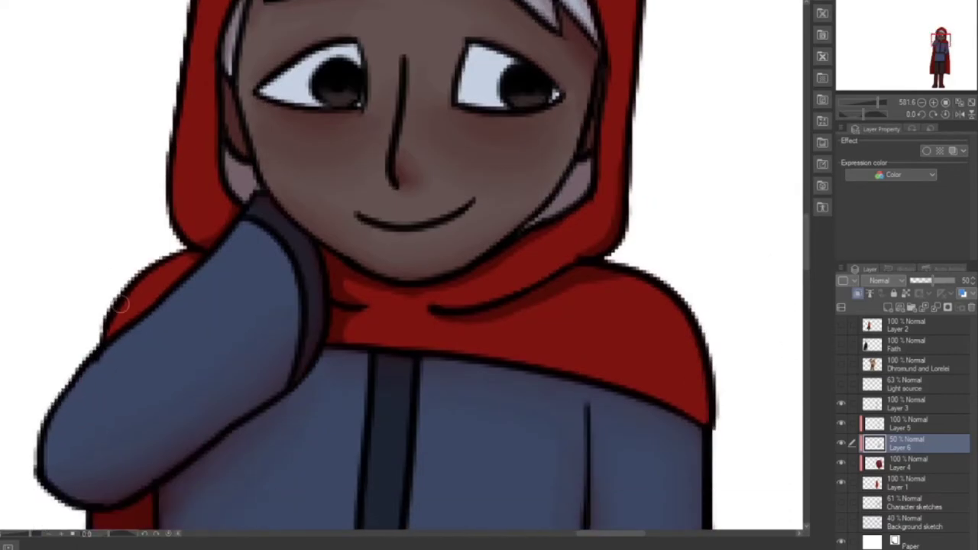
pyautogui.moveTo(609, 278); pyautogui.dragTo(433, 324)
pyautogui.moveTo(695, 413); pyautogui.dragTo(697, 333)
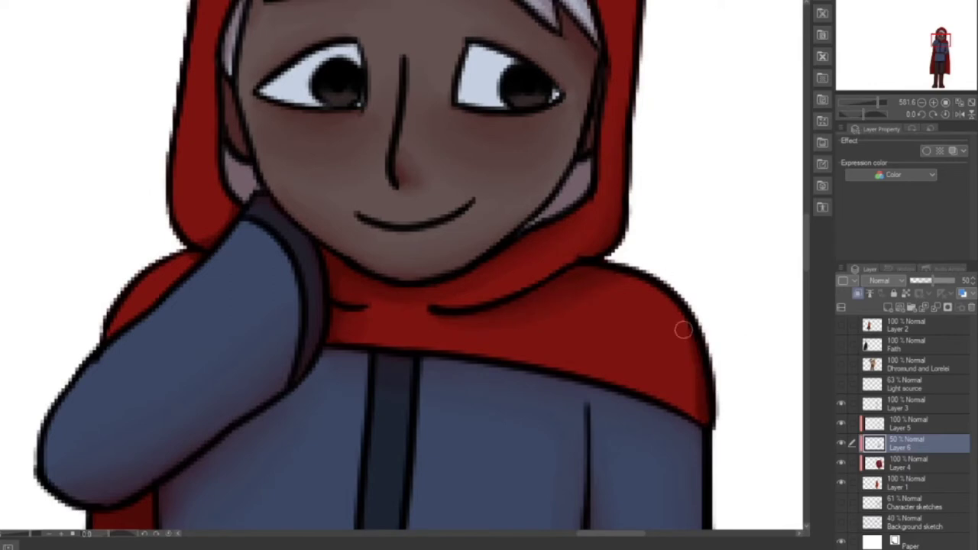
pyautogui.scroll(7, 796, 266)
pyautogui.moveTo(642, 327); pyautogui.dragTo(604, 197)
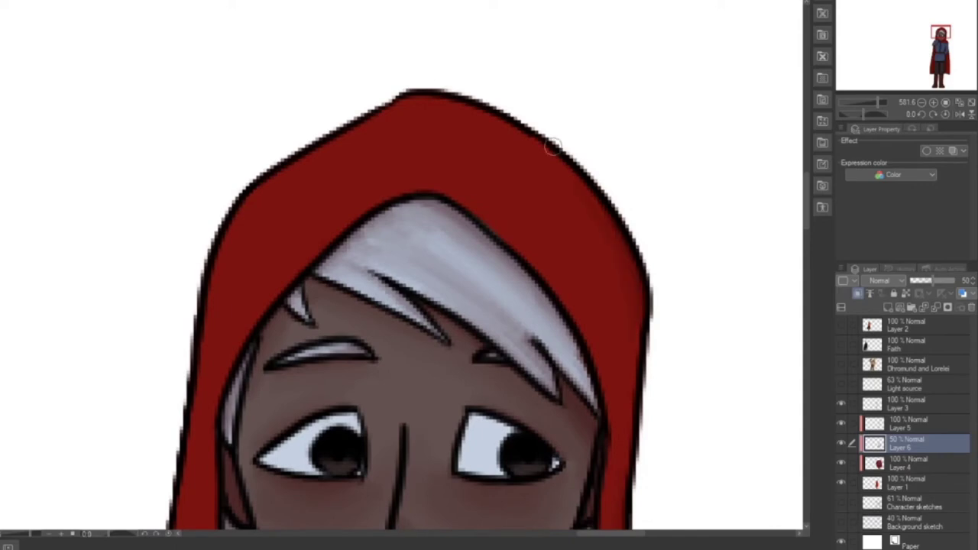
# Step: Merge the clipped shading layers and place an empty clipped layer at 100% opacity beneath the merged one
pyautogui.click(913, 463)
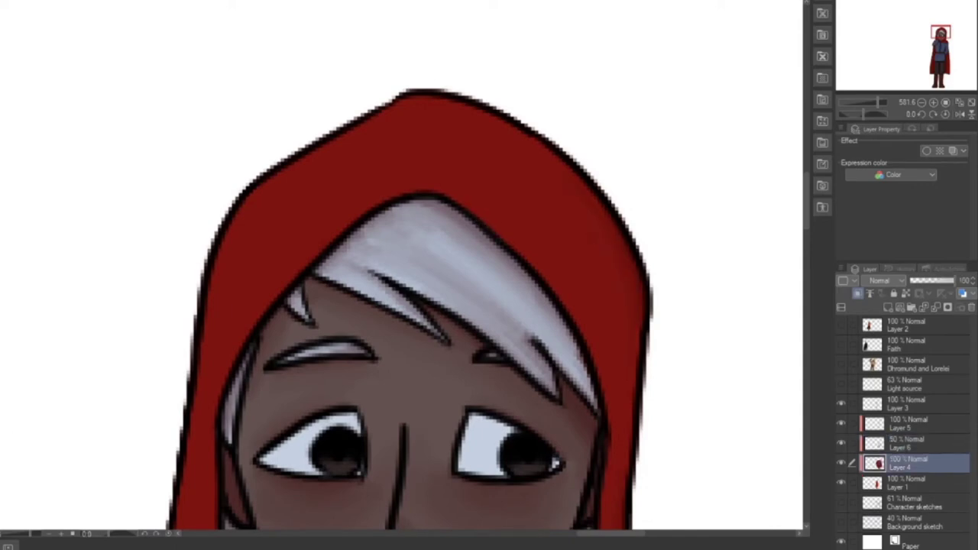
pyautogui.click(914, 443)
pyautogui.scroll(-8, 221, 179)
pyautogui.scroll(2, 149, 355)
pyautogui.click(914, 423)
pyautogui.click(935, 307)
pyautogui.moveTo(914, 424); pyautogui.dragTo(914, 450)
pyautogui.scroll(8, 275, 162)
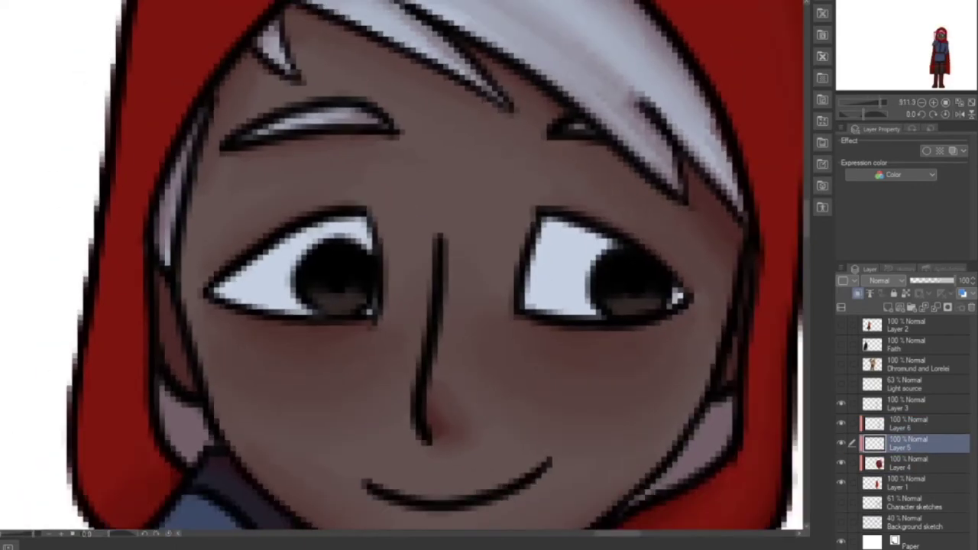
# Step: Shade the silver heel pieces of both boots and add soft detail to the whites and irises of the eyes
pyautogui.moveTo(229, 287); pyautogui.dragTo(308, 231)
pyautogui.hotkey('ctrl', 'z')
pyautogui.scroll(-2, 489, 275)
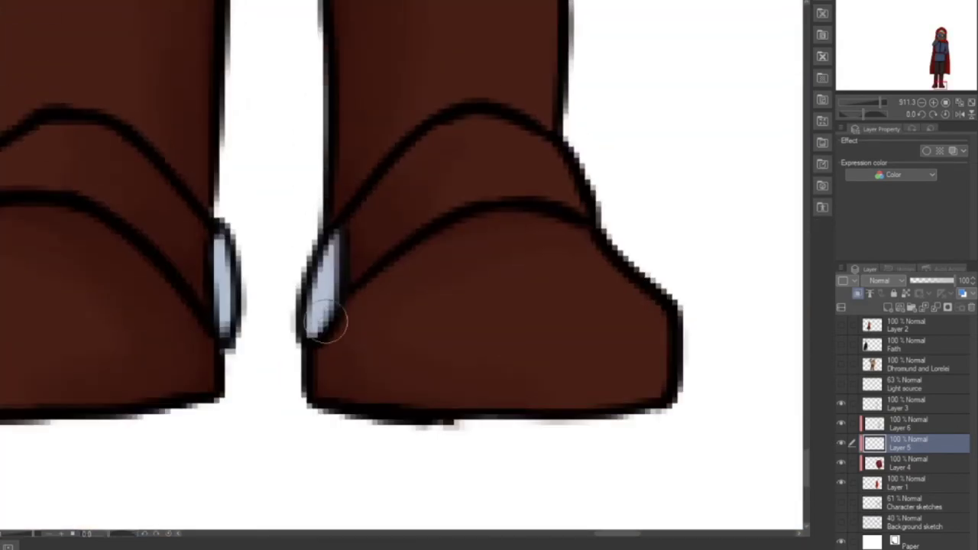
pyautogui.moveTo(326, 321); pyautogui.dragTo(334, 291)
pyautogui.moveTo(226, 309); pyautogui.dragTo(220, 249)
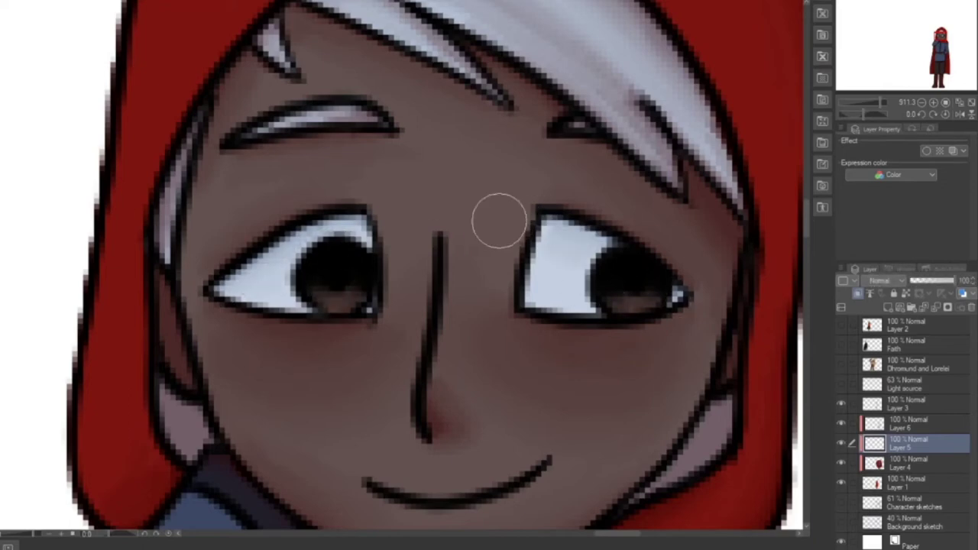
pyautogui.click(319, 298)
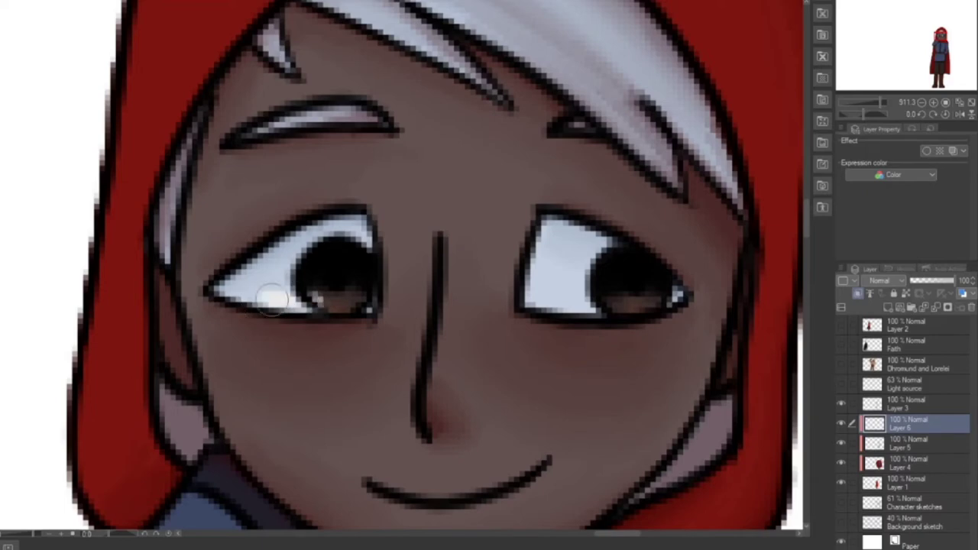
pyautogui.click(611, 304)
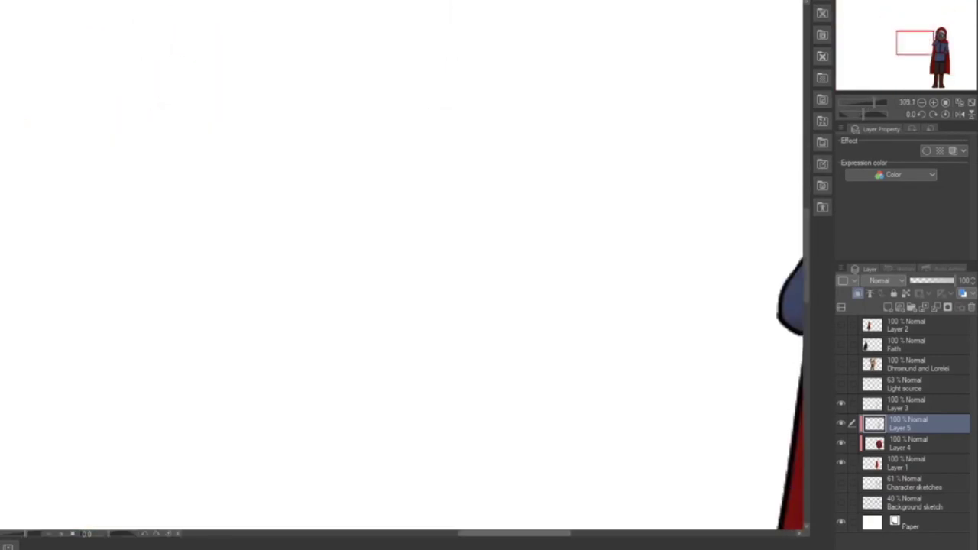
# Step: Mark rough yellow-orange highlights on the boots, trousers, tunic and sleeve on Layer 5
pyautogui.scroll(-5, 401, 265)
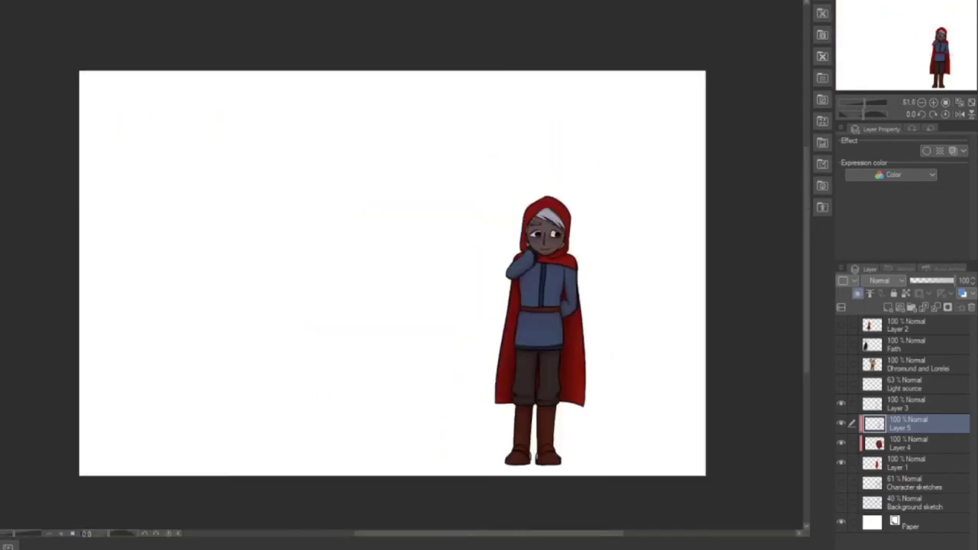
pyautogui.scroll(3, 565, 402)
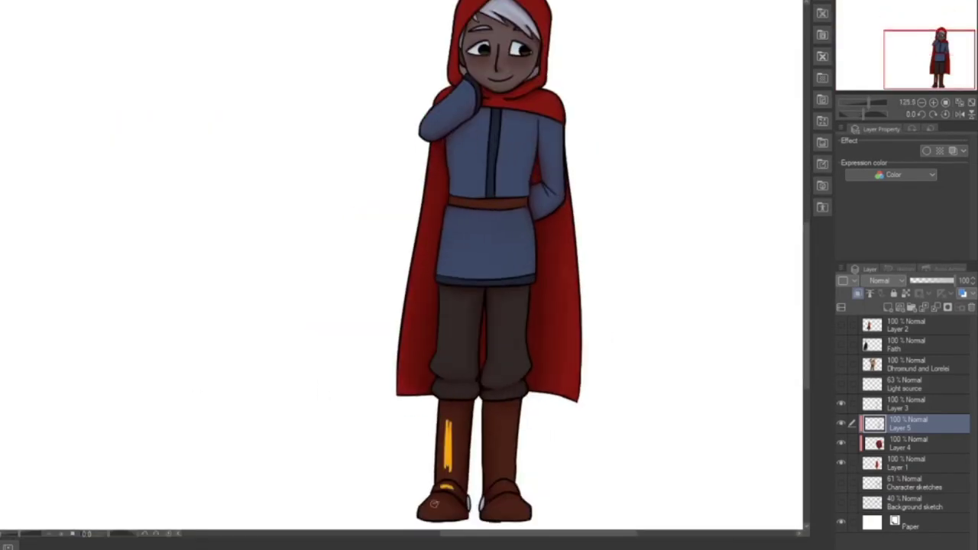
pyautogui.moveTo(504, 422); pyautogui.dragTo(508, 470)
pyautogui.moveTo(493, 396); pyautogui.dragTo(519, 394)
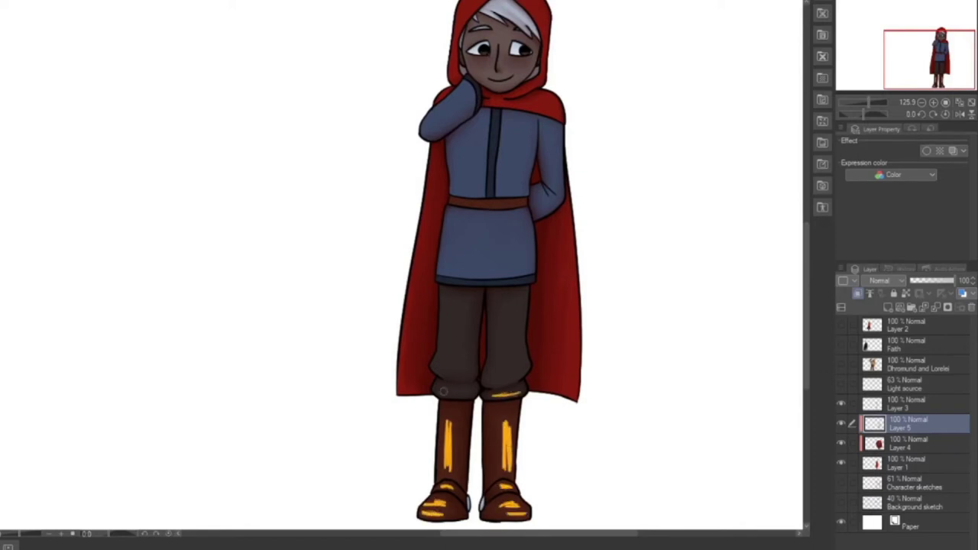
pyautogui.moveTo(444, 309); pyautogui.dragTo(452, 353)
pyautogui.moveTo(508, 304); pyautogui.dragTo(510, 347)
pyautogui.moveTo(519, 245)
pyautogui.mouseDown()
pyautogui.moveTo(508, 263)
pyautogui.moveTo(462, 271)
pyautogui.mouseUp()
pyautogui.moveTo(480, 134)
pyautogui.mouseDown()
pyautogui.moveTo(466, 184)
pyautogui.moveTo(516, 130)
pyautogui.mouseUp()
pyautogui.moveTo(551, 180); pyautogui.dragTo(550, 131)
# Step: Mark rough yellow-orange highlights along the cape's outer edges, the shoulder, the hood and the face
pyautogui.moveTo(408, 393); pyautogui.dragTo(411, 250)
pyautogui.moveTo(575, 397); pyautogui.dragTo(576, 225)
pyautogui.scroll(3, 535, 172)
pyautogui.moveTo(525, 170); pyautogui.dragTo(549, 176)
pyautogui.moveTo(539, 122); pyautogui.dragTo(531, 58)
pyautogui.moveTo(535, 55); pyautogui.dragTo(474, 70)
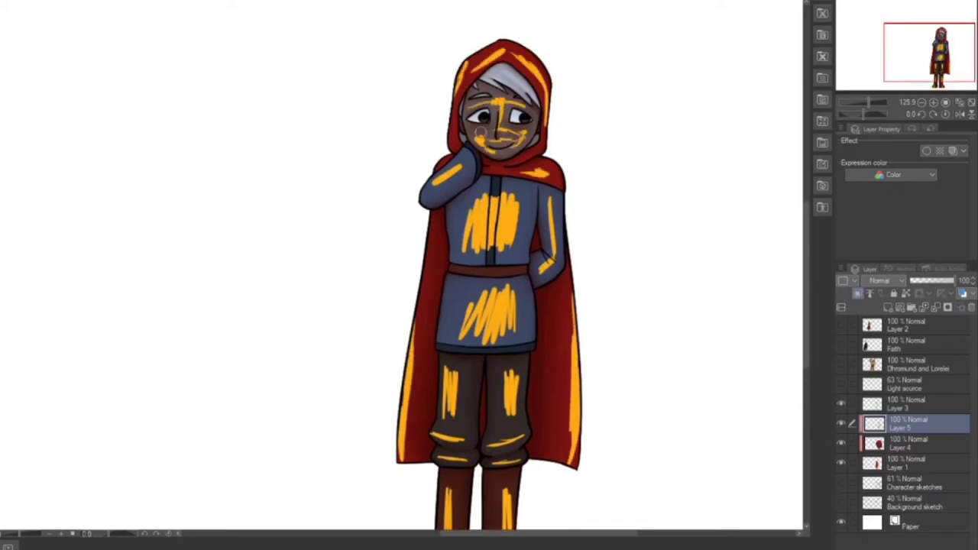
# Step: Set Layer 5 to 50% opacity and blend the yellow highlights on the feet of both boots
pyautogui.scroll(-4, 317, 175)
pyautogui.scroll(10, 395, 404)
pyautogui.moveTo(197, 315)
pyautogui.mouseDown()
pyautogui.moveTo(237, 307)
pyautogui.moveTo(277, 327)
pyautogui.mouseUp()
pyautogui.click(932, 280)
pyautogui.moveTo(212, 282)
pyautogui.mouseDown()
pyautogui.moveTo(282, 288)
pyautogui.moveTo(283, 326)
pyautogui.moveTo(294, 305)
pyautogui.mouseUp()
pyautogui.moveTo(565, 324)
pyautogui.mouseDown()
pyautogui.moveTo(572, 311)
pyautogui.moveTo(470, 291)
pyautogui.moveTo(511, 220)
pyautogui.moveTo(498, 229)
pyautogui.mouseUp()
pyautogui.moveTo(283, 223)
pyautogui.mouseDown()
pyautogui.moveTo(247, 229)
pyautogui.moveTo(294, 229)
pyautogui.mouseUp()
# Step: Blend the yellow highlights on the boot shafts and the gathered trouser cuffs
pyautogui.moveTo(806, 443); pyautogui.dragTo(806, 405)
pyautogui.moveTo(512, 336)
pyautogui.mouseDown()
pyautogui.moveTo(474, 231)
pyautogui.moveTo(462, 293)
pyautogui.moveTo(496, 257)
pyautogui.moveTo(283, 448)
pyautogui.moveTo(291, 252)
pyautogui.moveTo(306, 428)
pyautogui.mouseUp()
pyautogui.moveTo(252, 156)
pyautogui.mouseDown()
pyautogui.moveTo(334, 153)
pyautogui.moveTo(471, 173)
pyautogui.moveTo(550, 164)
pyautogui.mouseUp()
pyautogui.scroll(3, 550, 164)
pyautogui.moveTo(564, 271)
pyautogui.mouseDown()
pyautogui.moveTo(469, 301)
pyautogui.moveTo(502, 275)
pyautogui.mouseUp()
pyautogui.moveTo(237, 267)
pyautogui.mouseDown()
pyautogui.moveTo(228, 260)
pyautogui.moveTo(224, 273)
pyautogui.mouseUp()
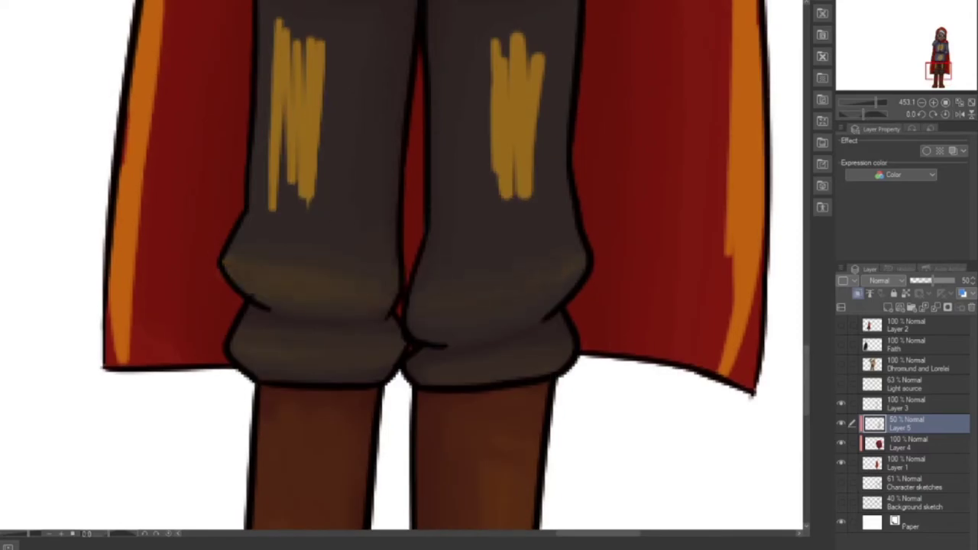
# Step: Undo all the yellow highlight marks, their blending and the opacity change on Layer 5
pyautogui.scroll(-5, 241, 327)
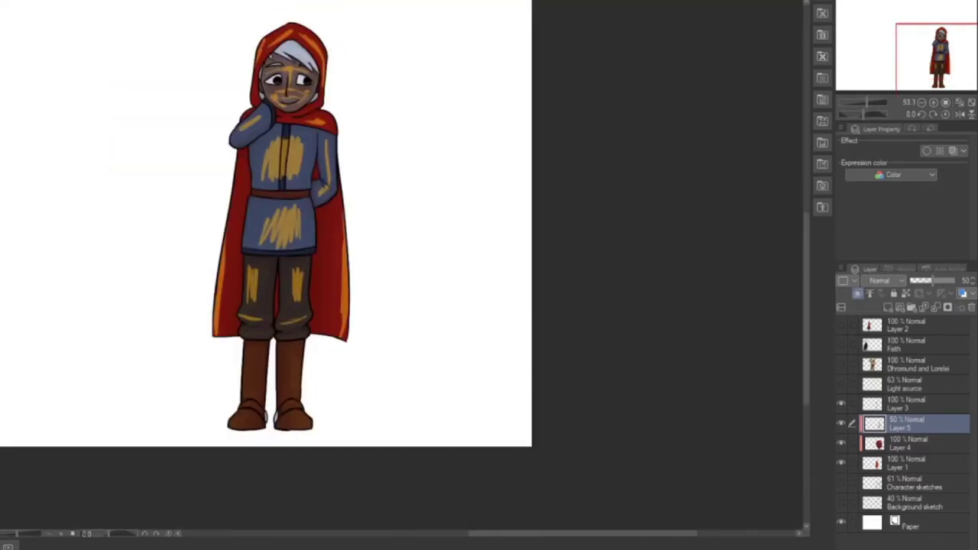
pyautogui.hotkey('ctrl', 'z')
pyautogui.hotkey('ctrl', 'z')
pyautogui.hotkey('ctrl', 'z')
pyautogui.hotkey('ctrl', 'z')
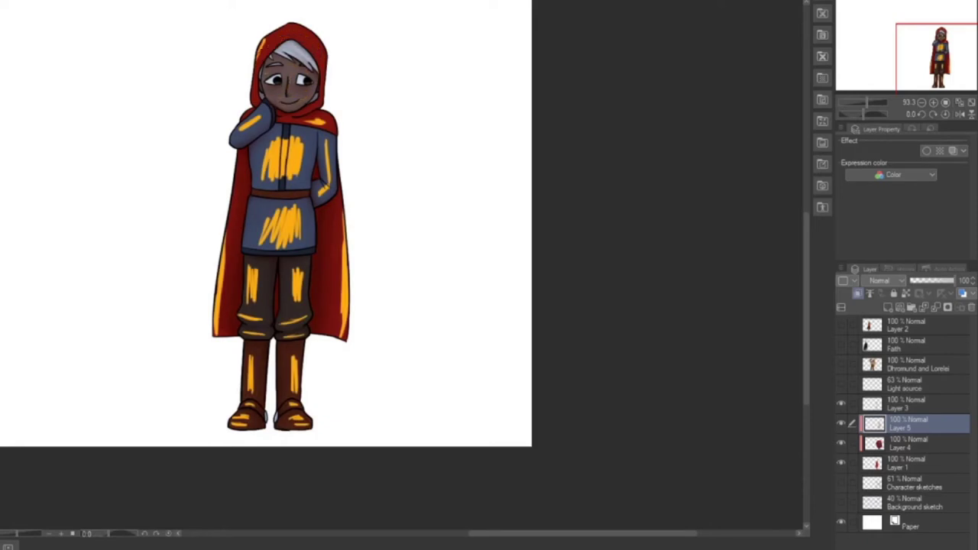
pyautogui.hotkey('ctrl', 'z')
pyautogui.hotkey('ctrl', 'z')
pyautogui.hotkey('ctrl', 'z')
pyautogui.hotkey('ctrl', 'z')
pyautogui.hotkey('ctrl', 'z')
pyautogui.hotkey('ctrl', 'z')
pyautogui.hotkey('ctrl', 'z')
pyautogui.hotkey('ctrl', 'z')
pyautogui.hotkey('ctrl', 'z')
pyautogui.hotkey('ctrl', 'z')
pyautogui.hotkey('ctrl', 'z')
pyautogui.hotkey('ctrl', 'z')
pyautogui.hotkey('ctrl', 'z')
pyautogui.hotkey('ctrl', 'z')
pyautogui.hotkey('ctrl', 'z')
pyautogui.hotkey('ctrl', 'z')
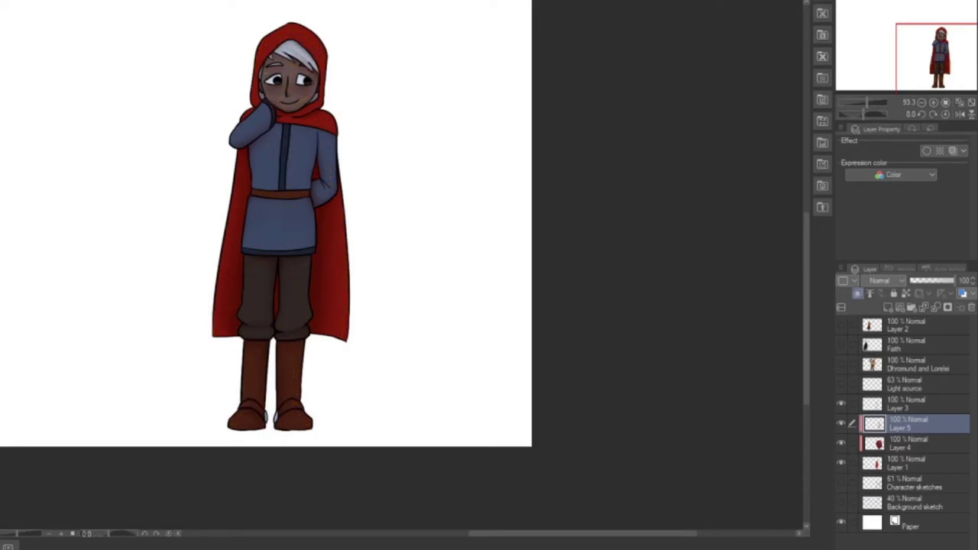
# Step: Add a clipped layer at 50% opacity above Layer 5 and paint an orange highlight on one boot's toe
pyautogui.click(888, 307)
pyautogui.scroll(8, 261, 419)
pyautogui.moveTo(73, 436); pyautogui.dragTo(153, 456)
pyautogui.click(932, 280)
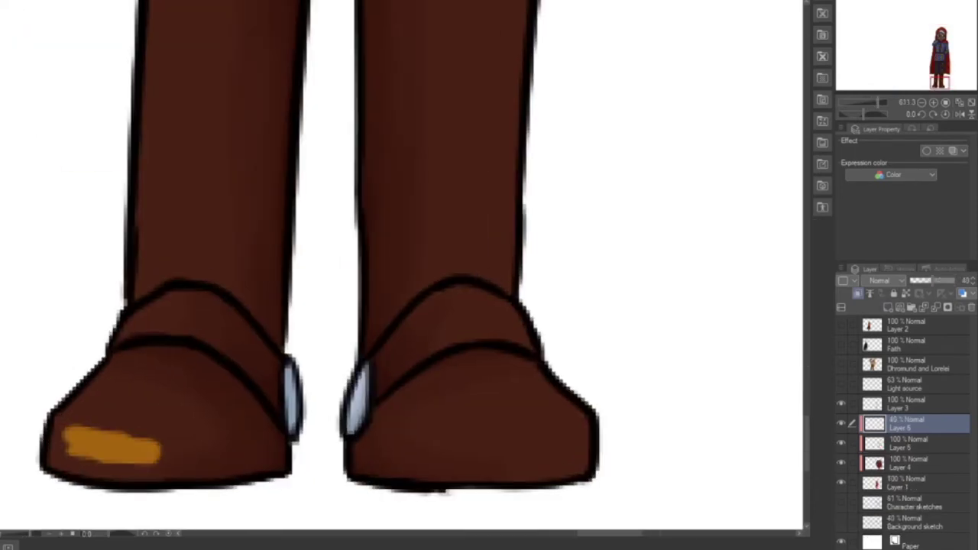
# Step: Paint and blend soft orange highlights over the toes and insteps of both boots
pyautogui.moveTo(484, 456); pyautogui.dragTo(581, 450)
pyautogui.moveTo(151, 447)
pyautogui.mouseDown()
pyautogui.moveTo(68, 460)
pyautogui.moveTo(137, 417)
pyautogui.mouseUp()
pyautogui.moveTo(574, 432)
pyautogui.mouseDown()
pyautogui.moveTo(542, 451)
pyautogui.moveTo(484, 425)
pyautogui.moveTo(379, 449)
pyautogui.mouseUp()
pyautogui.moveTo(101, 395); pyautogui.dragTo(146, 396)
pyautogui.moveTo(469, 390); pyautogui.dragTo(522, 394)
pyautogui.moveTo(109, 382)
pyautogui.mouseDown()
pyautogui.moveTo(207, 377)
pyautogui.moveTo(92, 397)
pyautogui.moveTo(221, 445)
pyautogui.moveTo(88, 418)
pyautogui.mouseUp()
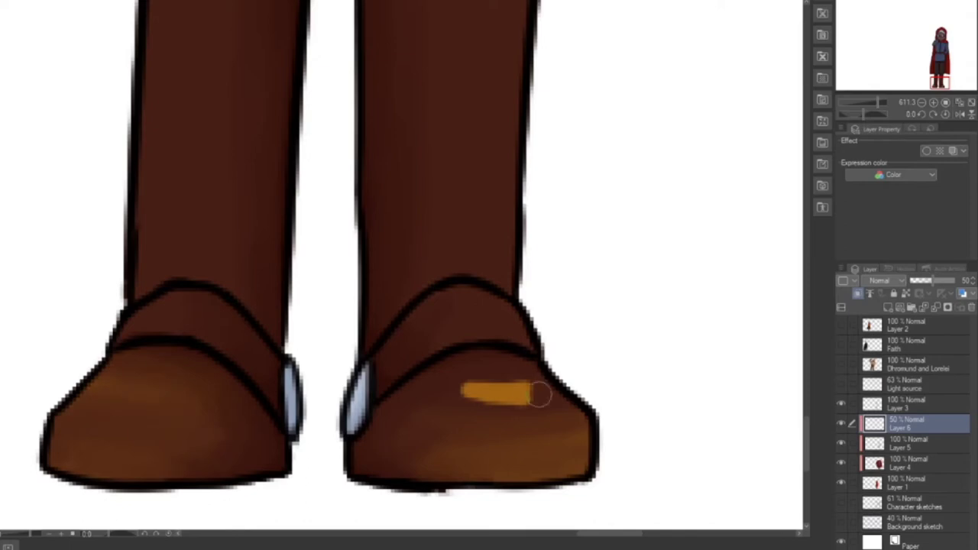
pyautogui.moveTo(512, 352); pyautogui.dragTo(419, 440)
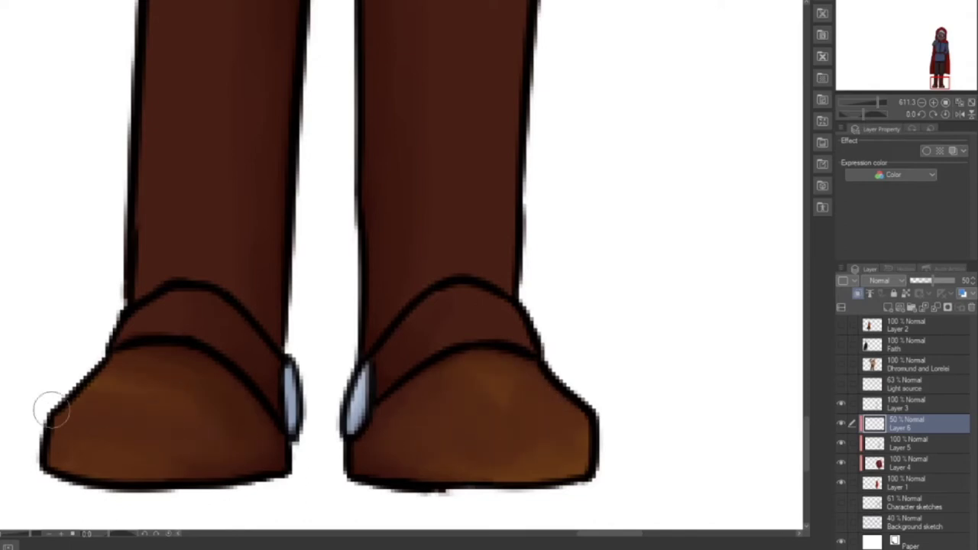
# Step: Undo the last boot stroke and draw thin orange highlight lines across the toes of both boots
pyautogui.hotkey('ctrl', 'z')
pyautogui.moveTo(64, 413)
pyautogui.mouseDown()
pyautogui.moveTo(214, 412)
pyautogui.moveTo(173, 415)
pyautogui.mouseUp()
pyautogui.moveTo(585, 413); pyautogui.dragTo(459, 422)
pyautogui.hotkey('ctrl', 'z')
# Step: Add and blend orange highlights on the ankle bands of both boots
pyautogui.moveTo(185, 314)
pyautogui.mouseDown()
pyautogui.moveTo(158, 321)
pyautogui.moveTo(208, 326)
pyautogui.mouseUp()
pyautogui.moveTo(511, 321); pyautogui.dragTo(458, 325)
pyautogui.moveTo(237, 334)
pyautogui.mouseDown()
pyautogui.moveTo(196, 310)
pyautogui.moveTo(135, 330)
pyautogui.mouseUp()
pyautogui.moveTo(459, 322); pyautogui.dragTo(424, 322)
pyautogui.hotkey('ctrl', 'z')
pyautogui.scroll(5, 408, 349)
pyautogui.scroll(-4, 393, 264)
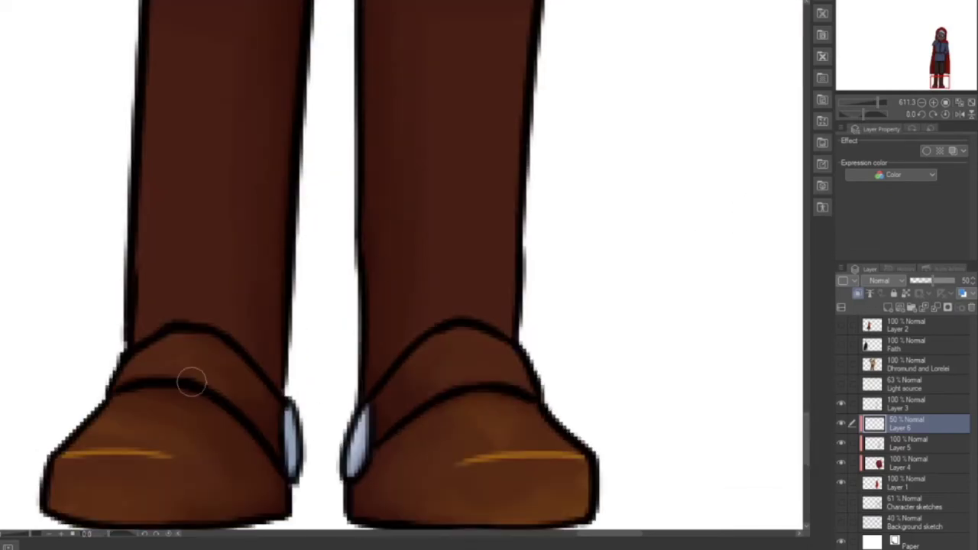
# Step: Paint long vertical orange highlights on both boot shafts and blend them into the brown
pyautogui.scroll(4, 625, 437)
pyautogui.moveTo(203, 188); pyautogui.dragTo(200, 405)
pyautogui.moveTo(480, 419); pyautogui.dragTo(475, 157)
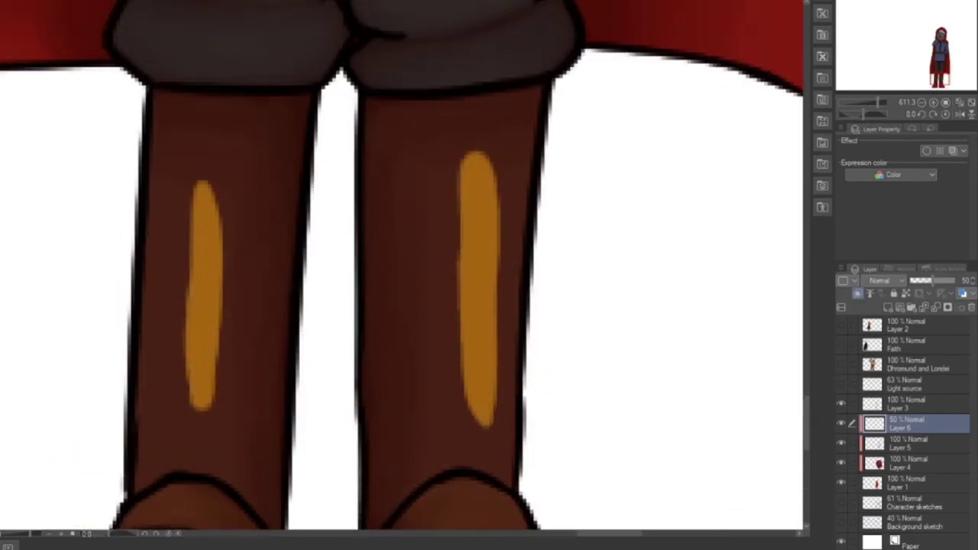
pyautogui.moveTo(203, 186); pyautogui.dragTo(207, 408)
pyautogui.moveTo(480, 153)
pyautogui.mouseDown()
pyautogui.moveTo(433, 180)
pyautogui.moveTo(441, 422)
pyautogui.mouseUp()
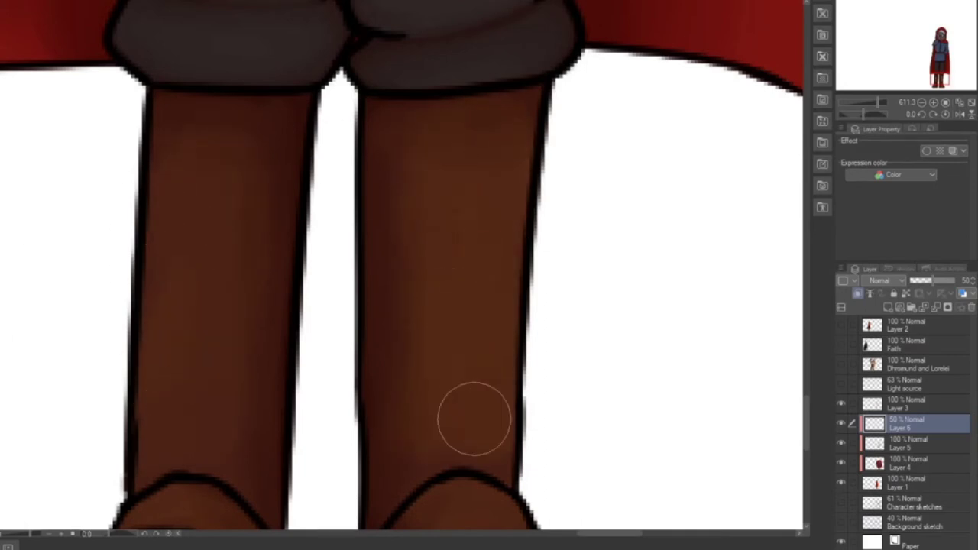
# Step: Paint and blend soft yellow highlights across the lower cuffs of both trouser legs
pyautogui.moveTo(806, 409); pyautogui.dragTo(805, 376)
pyautogui.moveTo(118, 353); pyautogui.dragTo(256, 350)
pyautogui.moveTo(408, 372); pyautogui.dragTo(525, 358)
pyautogui.moveTo(115, 348)
pyautogui.mouseDown()
pyautogui.moveTo(260, 347)
pyautogui.moveTo(308, 313)
pyautogui.moveTo(94, 334)
pyautogui.mouseUp()
pyautogui.moveTo(409, 368); pyautogui.dragTo(527, 357)
# Step: Paint and blend yellow highlights along the baggy trouser folds just above the cuffs
pyautogui.scroll(2, 120, 343)
pyautogui.moveTo(136, 330); pyautogui.dragTo(275, 405)
pyautogui.moveTo(580, 376)
pyautogui.mouseDown()
pyautogui.moveTo(508, 432)
pyautogui.moveTo(432, 455)
pyautogui.mouseUp()
pyautogui.moveTo(138, 334)
pyautogui.mouseDown()
pyautogui.moveTo(295, 395)
pyautogui.moveTo(125, 391)
pyautogui.moveTo(172, 310)
pyautogui.mouseUp()
pyautogui.moveTo(432, 454); pyautogui.dragTo(568, 328)
pyautogui.moveTo(568, 329)
pyautogui.mouseDown()
pyautogui.moveTo(448, 459)
pyautogui.moveTo(535, 424)
pyautogui.mouseUp()
pyautogui.moveTo(153, 377); pyautogui.dragTo(183, 378)
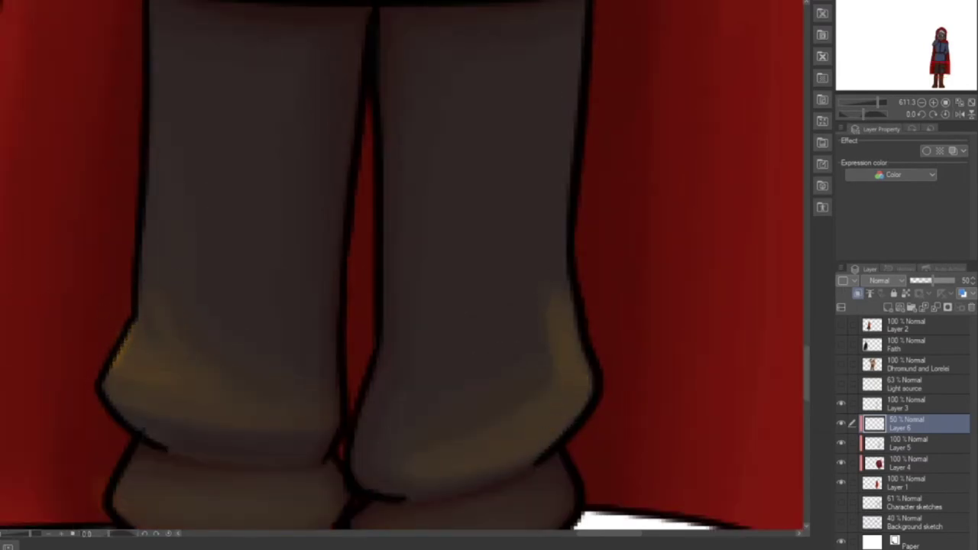
# Step: Paint yellow highlights down the front of both trouser legs and blend them with a larger brush
pyautogui.scroll(-3, 320, 331)
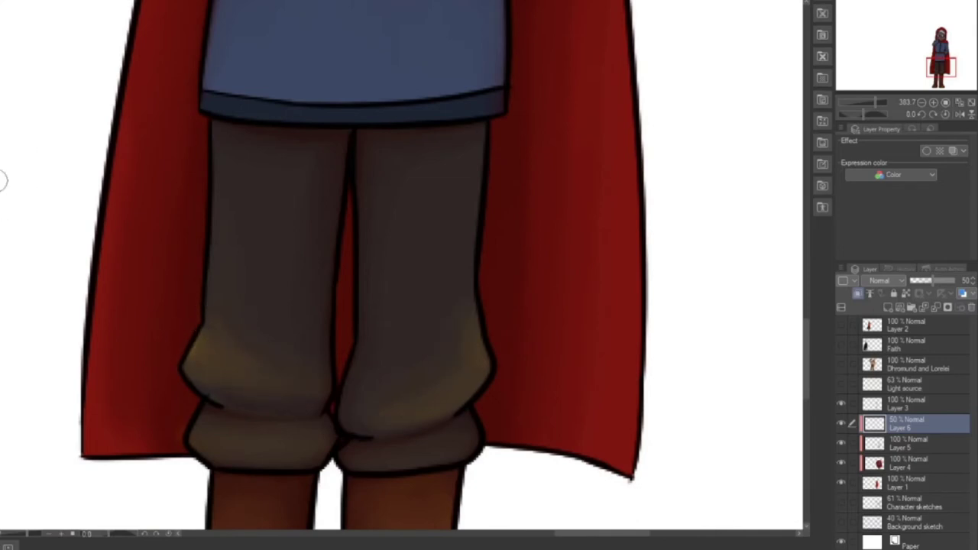
pyautogui.moveTo(263, 164); pyautogui.dragTo(260, 306)
pyautogui.moveTo(432, 175); pyautogui.dragTo(402, 336)
pyautogui.moveTo(248, 244)
pyautogui.mouseDown()
pyautogui.moveTo(255, 145)
pyautogui.moveTo(280, 321)
pyautogui.moveTo(235, 157)
pyautogui.mouseUp()
pyautogui.moveTo(413, 191)
pyautogui.mouseDown()
pyautogui.moveTo(410, 171)
pyautogui.moveTo(399, 206)
pyautogui.moveTo(391, 198)
pyautogui.moveTo(432, 188)
pyautogui.mouseUp()
pyautogui.press(']')
pyautogui.press(']')
pyautogui.press(']')
pyautogui.moveTo(269, 240)
pyautogui.mouseDown()
pyautogui.moveTo(432, 191)
pyautogui.moveTo(436, 156)
pyautogui.moveTo(307, 323)
pyautogui.moveTo(295, 289)
pyautogui.mouseUp()
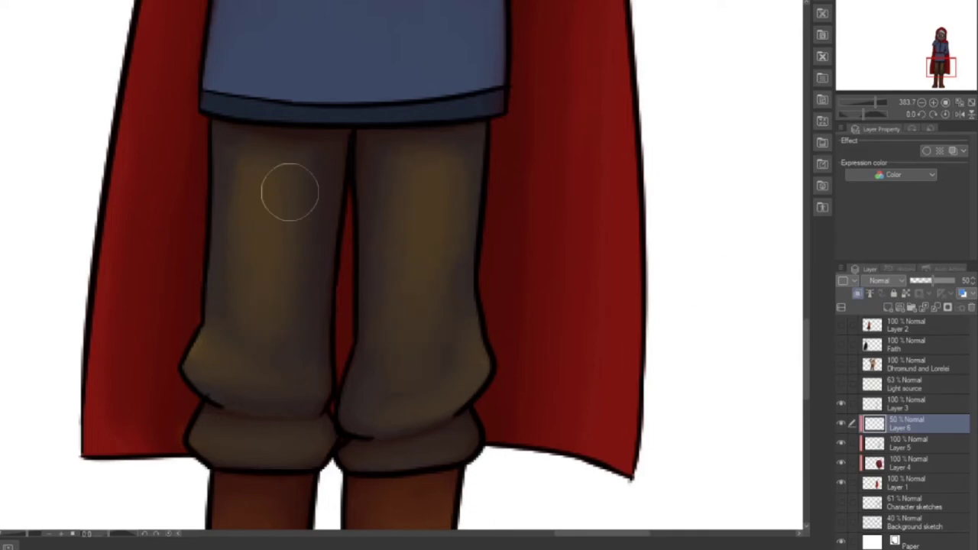
pyautogui.click(913, 443)
pyautogui.moveTo(805, 356); pyautogui.dragTo(806, 348)
pyautogui.scroll(-8, 298, 214)
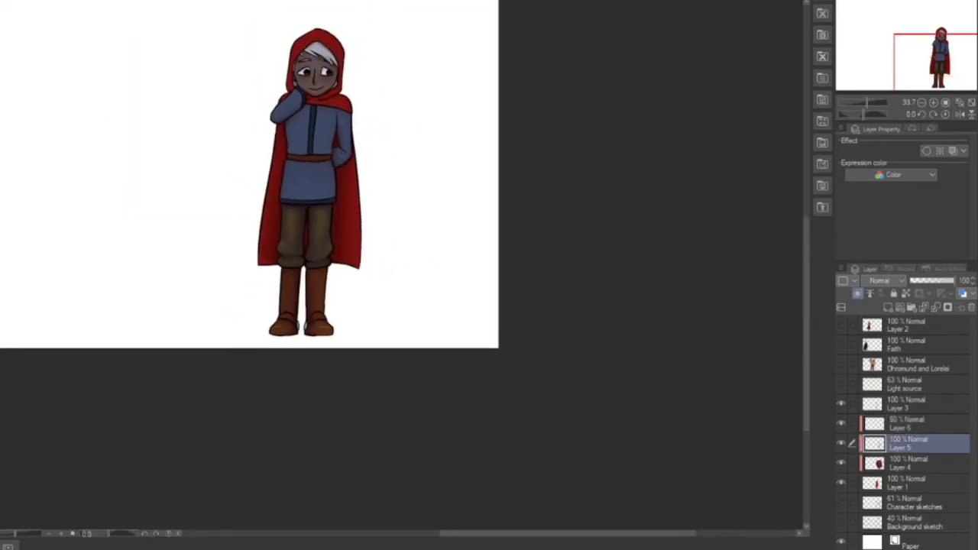
pyautogui.scroll(8, 316, 128)
pyautogui.moveTo(387, 340); pyautogui.dragTo(342, 422)
pyautogui.hotkey('ctrl', 'z')
# Step: Paint a broad yellow highlight on the tunic skirt below the belt and blend it on the 50% highlight layer
pyautogui.hotkey('alt', ']')
pyautogui.moveTo(387, 329)
pyautogui.mouseDown()
pyautogui.moveTo(371, 430)
pyautogui.moveTo(222, 359)
pyautogui.moveTo(388, 330)
pyautogui.mouseUp()
pyautogui.moveTo(230, 365); pyautogui.dragTo(232, 422)
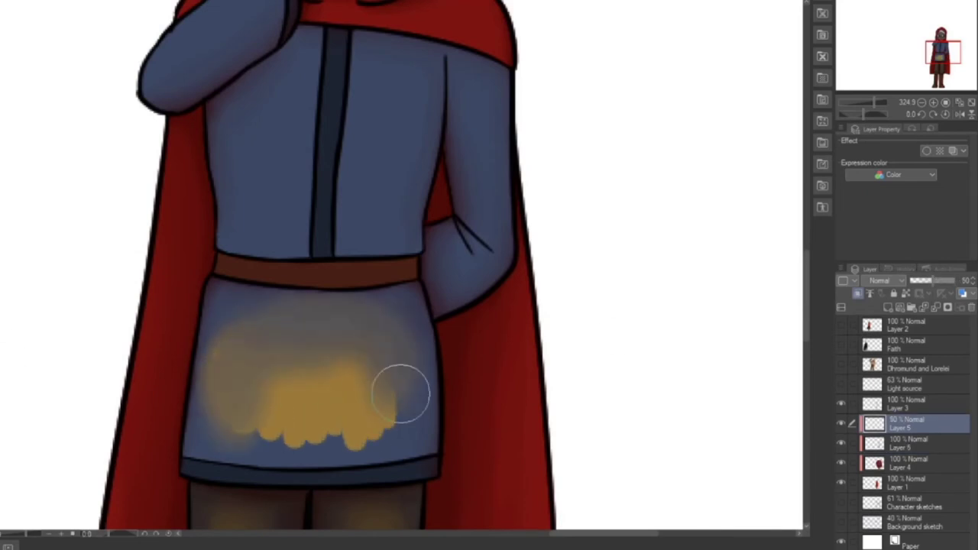
pyautogui.moveTo(389, 399); pyautogui.dragTo(280, 431)
pyautogui.moveTo(214, 397)
pyautogui.mouseDown()
pyautogui.moveTo(211, 370)
pyautogui.moveTo(348, 328)
pyautogui.mouseUp()
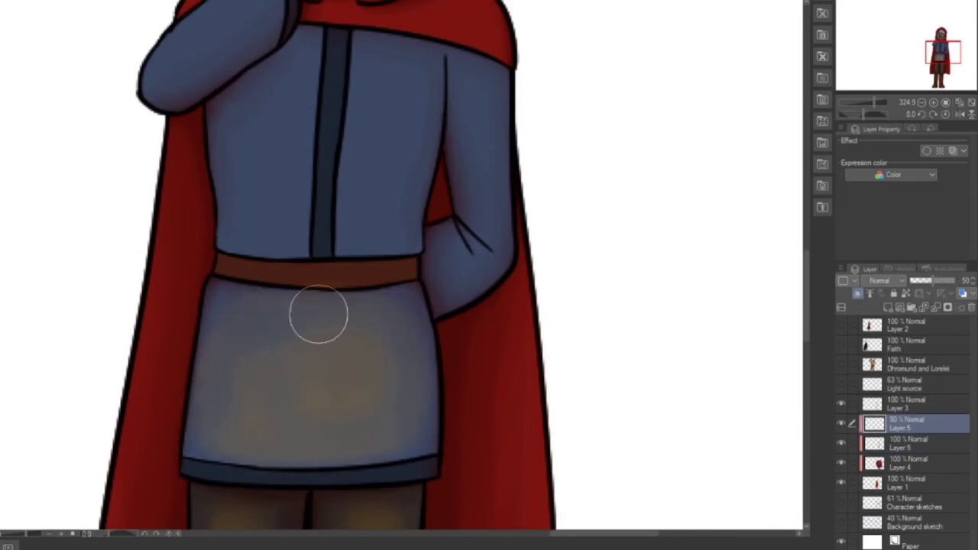
# Step: Add a clipped layer at 49% opacity between Layer 4 and Layer 5, and merge Layer 5 down into it
pyautogui.hotkey('alt', '[')
pyautogui.click(909, 464)
pyautogui.click(887, 307)
pyautogui.click(939, 281)
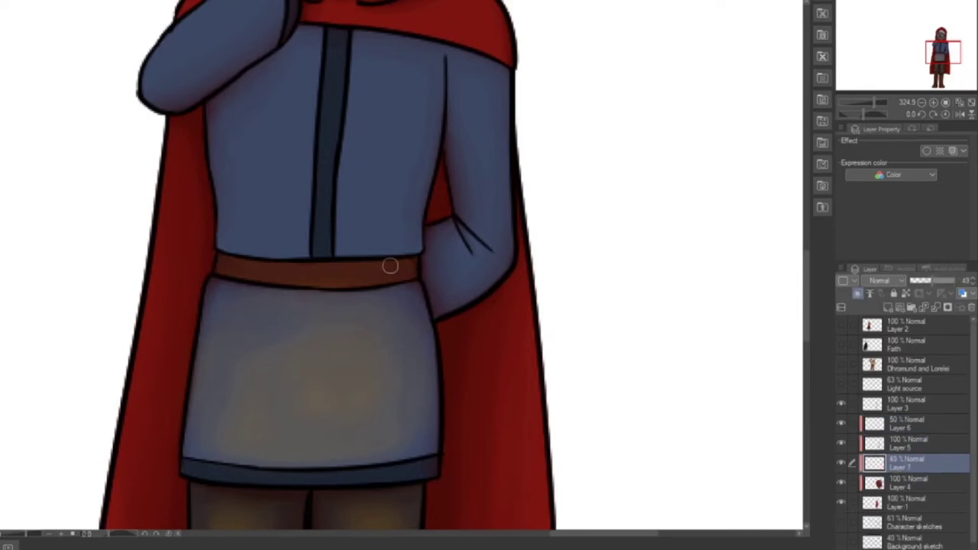
pyautogui.click(909, 444)
pyautogui.hotkey('ctrl', 'e')
pyautogui.click(910, 404)
pyautogui.moveTo(276, 107)
pyautogui.mouseDown()
pyautogui.moveTo(313, 103)
pyautogui.moveTo(346, 153)
pyautogui.mouseUp()
pyautogui.hotkey('ctrl', 'z')
# Step: Paint and blend a soft yellow highlight across the tunic's chest on Layer 6
pyautogui.click(909, 424)
pyautogui.moveTo(378, 95)
pyautogui.mouseDown()
pyautogui.moveTo(267, 141)
pyautogui.moveTo(315, 71)
pyautogui.moveTo(264, 192)
pyautogui.moveTo(238, 113)
pyautogui.mouseUp()
pyautogui.hotkey('ctrl', 'z')
pyautogui.moveTo(311, 129); pyautogui.dragTo(311, 184)
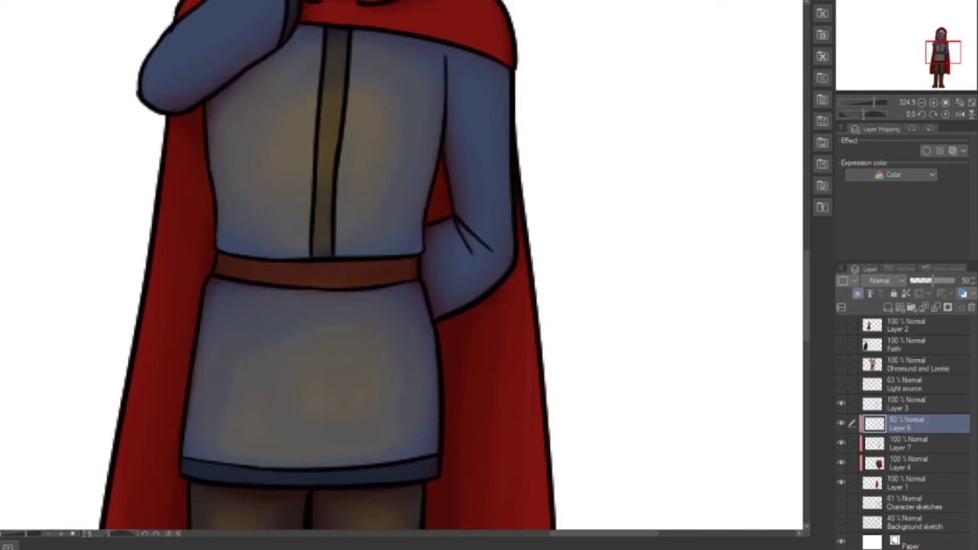
# Step: Paint yellow highlights along both tunic sleeves and the elbow behind the back, and blend them on Layer 6
pyautogui.moveTo(469, 73)
pyautogui.mouseDown()
pyautogui.moveTo(481, 229)
pyautogui.moveTo(455, 267)
pyautogui.mouseUp()
pyautogui.scroll(3, 458, 268)
pyautogui.moveTo(256, 182); pyautogui.dragTo(165, 256)
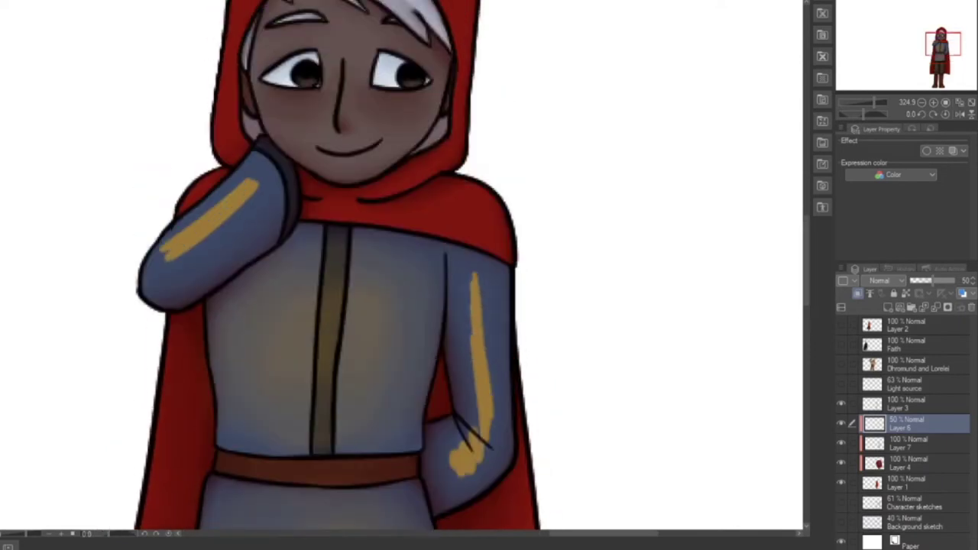
pyautogui.moveTo(456, 433)
pyautogui.mouseDown()
pyautogui.moveTo(472, 458)
pyautogui.moveTo(473, 268)
pyautogui.moveTo(490, 347)
pyautogui.mouseUp()
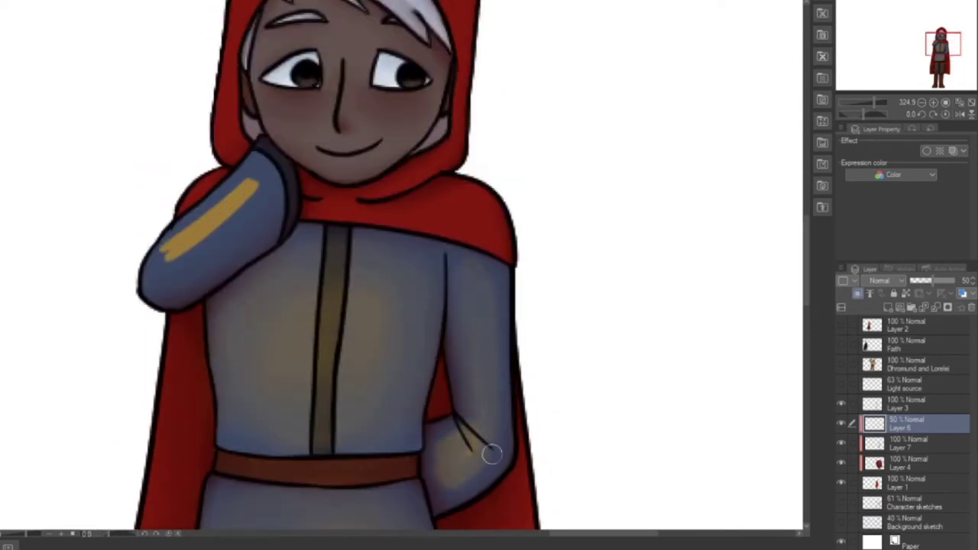
pyautogui.moveTo(252, 172)
pyautogui.mouseDown()
pyautogui.moveTo(170, 243)
pyautogui.moveTo(175, 267)
pyautogui.moveTo(245, 158)
pyautogui.mouseUp()
# Step: Paint warm yellow-orange highlights down the sides of the red cape and on its shoulders, and blend them
pyautogui.scroll(-2, 405, 267)
pyautogui.moveTo(229, 485)
pyautogui.mouseDown()
pyautogui.moveTo(256, 183)
pyautogui.moveTo(283, 73)
pyautogui.moveTo(233, 489)
pyautogui.mouseUp()
pyautogui.moveTo(525, 186); pyautogui.dragTo(543, 495)
pyautogui.moveTo(525, 162)
pyautogui.mouseDown()
pyautogui.moveTo(536, 514)
pyautogui.moveTo(524, 240)
pyautogui.mouseUp()
pyautogui.moveTo(806, 348); pyautogui.dragTo(806, 267)
pyautogui.moveTo(871, 102); pyautogui.dragTo(876, 102)
pyautogui.moveTo(584, 378); pyautogui.dragTo(546, 402)
pyautogui.moveTo(539, 359)
pyautogui.mouseDown()
pyautogui.moveTo(545, 395)
pyautogui.moveTo(607, 418)
pyautogui.moveTo(468, 377)
pyautogui.moveTo(613, 435)
pyautogui.mouseUp()
pyautogui.moveTo(533, 306)
pyautogui.mouseDown()
pyautogui.moveTo(417, 368)
pyautogui.moveTo(537, 301)
pyautogui.mouseUp()
# Step: Paint a warm orange highlight over the top of the red hood and blend it into the fabric
pyautogui.moveTo(806, 234); pyautogui.dragTo(806, 211)
pyautogui.moveTo(444, 127)
pyautogui.mouseDown()
pyautogui.moveTo(551, 255)
pyautogui.moveTo(372, 124)
pyautogui.moveTo(255, 251)
pyautogui.mouseUp()
pyautogui.moveTo(463, 162)
pyautogui.mouseDown()
pyautogui.moveTo(563, 307)
pyautogui.moveTo(422, 119)
pyautogui.moveTo(559, 252)
pyautogui.moveTo(443, 122)
pyautogui.moveTo(305, 173)
pyautogui.moveTo(277, 229)
pyautogui.moveTo(299, 175)
pyautogui.mouseUp()
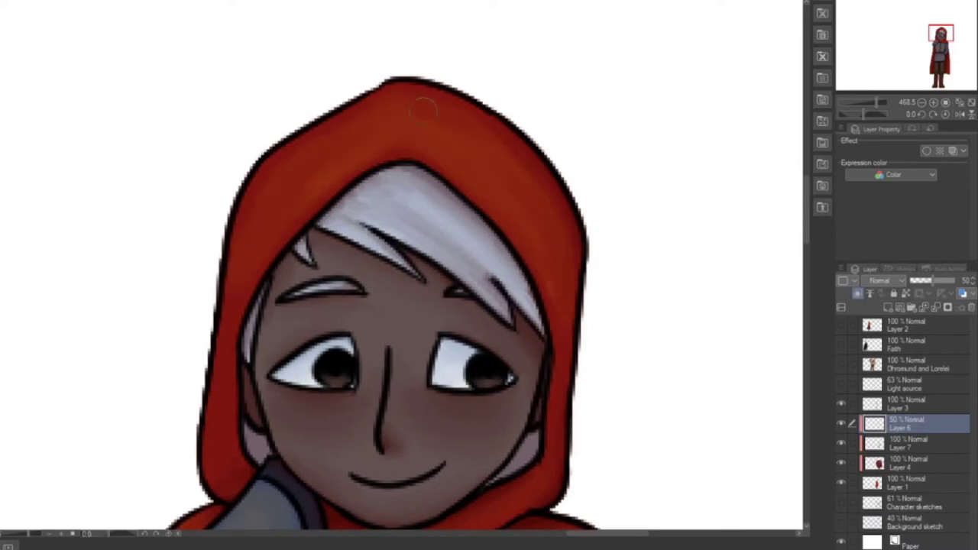
# Step: Paint yellow highlights on the forehead, nose bridge and cheeks, and blend them into the skin
pyautogui.scroll(-3, 643, 325)
pyautogui.moveTo(356, 294); pyautogui.dragTo(290, 284)
pyautogui.moveTo(391, 264)
pyautogui.mouseDown()
pyautogui.moveTo(393, 152)
pyautogui.moveTo(497, 191)
pyautogui.mouseUp()
pyautogui.moveTo(397, 162); pyautogui.dragTo(299, 185)
pyautogui.moveTo(422, 302); pyautogui.dragTo(500, 279)
pyautogui.moveTo(299, 276)
pyautogui.mouseDown()
pyautogui.moveTo(331, 286)
pyautogui.moveTo(306, 304)
pyautogui.moveTo(343, 303)
pyautogui.mouseUp()
pyautogui.moveTo(413, 298)
pyautogui.mouseDown()
pyautogui.moveTo(428, 283)
pyautogui.moveTo(483, 295)
pyautogui.mouseUp()
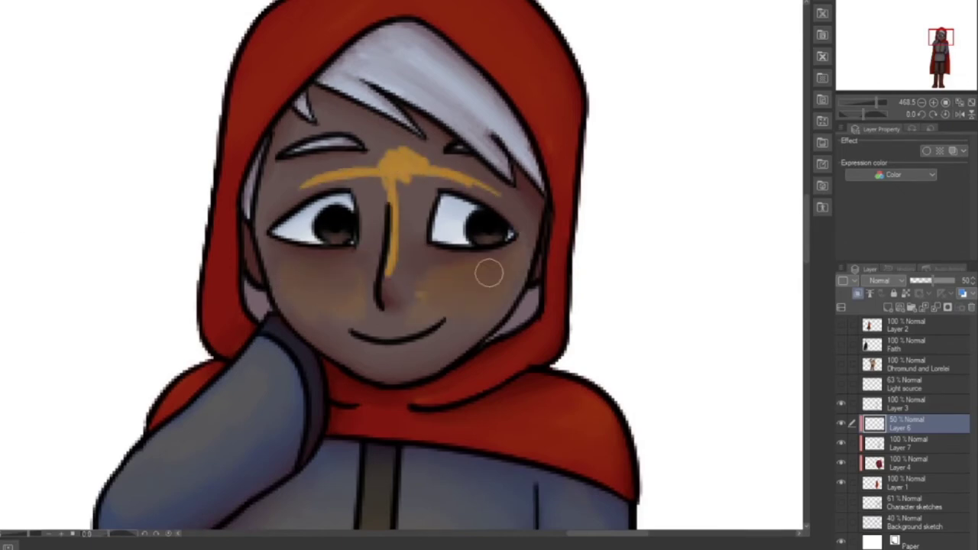
pyautogui.moveTo(393, 180); pyautogui.dragTo(391, 275)
# Step: Paint soft yellow highlight streaks through the white hair and on the eyebrow
pyautogui.moveTo(396, 191); pyautogui.dragTo(358, 125)
pyautogui.moveTo(496, 182); pyautogui.dragTo(353, 166)
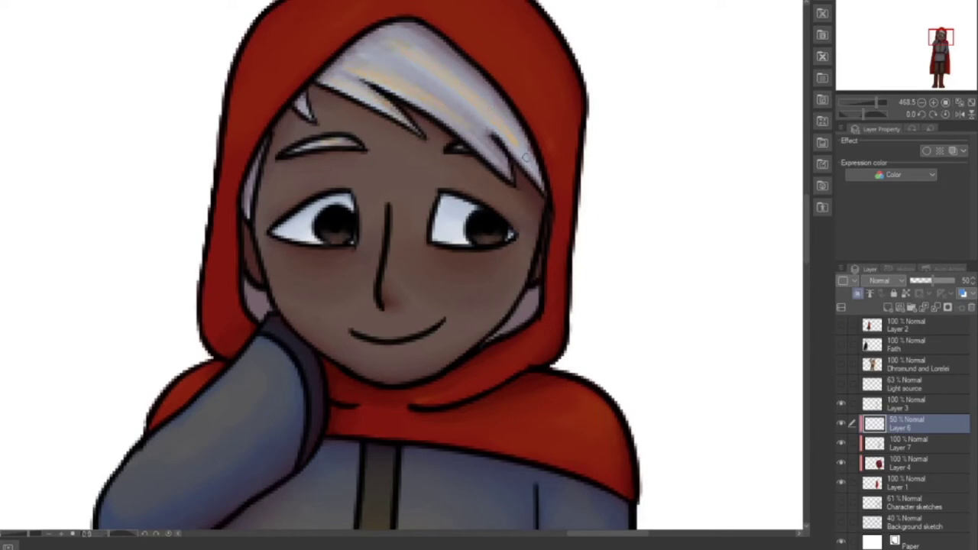
pyautogui.scroll(-8, 306, 114)
# Step: Merge the 50% highlight Layer 6 down into Layer 7, undoing the extra merge
pyautogui.scroll(10, 354, 199)
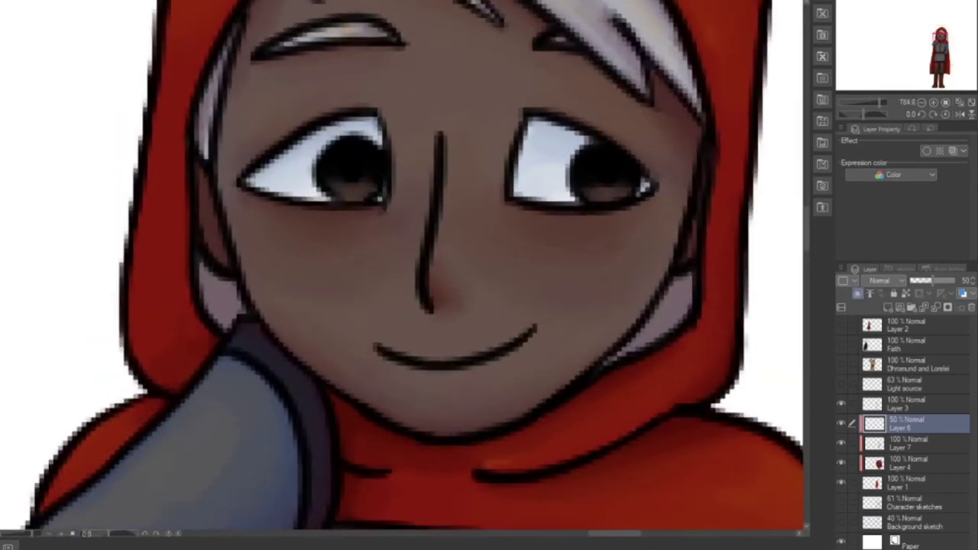
pyautogui.hotkey('ctrl', 'e')
pyautogui.hotkey('ctrl', 'e')
pyautogui.hotkey('ctrl', 'z')
# Step: Add a new layer above Layer 3 and dab bright yellow-orange glints on both irises and eye whites
pyautogui.scroll(-8, 278, 147)
pyautogui.click(842, 423)
pyautogui.scroll(8, 301, 146)
pyautogui.hotkey('ctrl', 'shift', 'n')
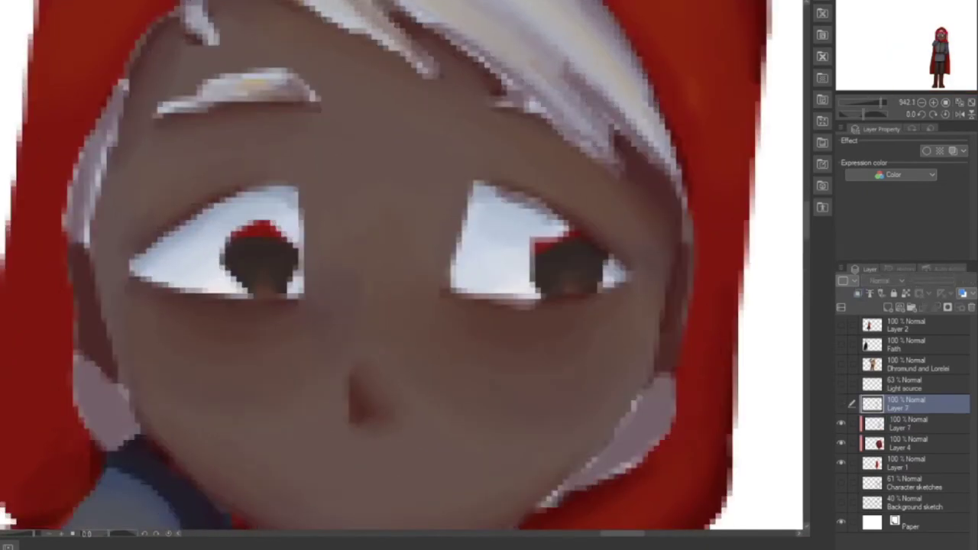
pyautogui.moveTo(241, 245); pyautogui.dragTo(259, 245)
pyautogui.moveTo(537, 250); pyautogui.dragTo(550, 251)
pyautogui.click(497, 249)
pyautogui.click(200, 249)
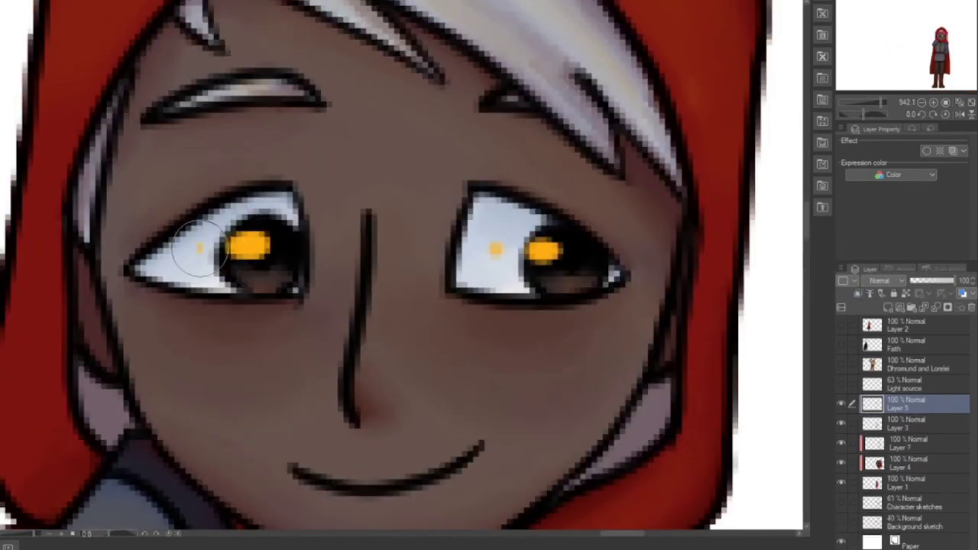
# Step: Recolour the boots' line art dark brown on Layer 3 with transparent pixels locked
pyautogui.scroll(-4, 198, 181)
pyautogui.scroll(-6, 198, 115)
pyautogui.scroll(3, 147, 461)
pyautogui.click(910, 424)
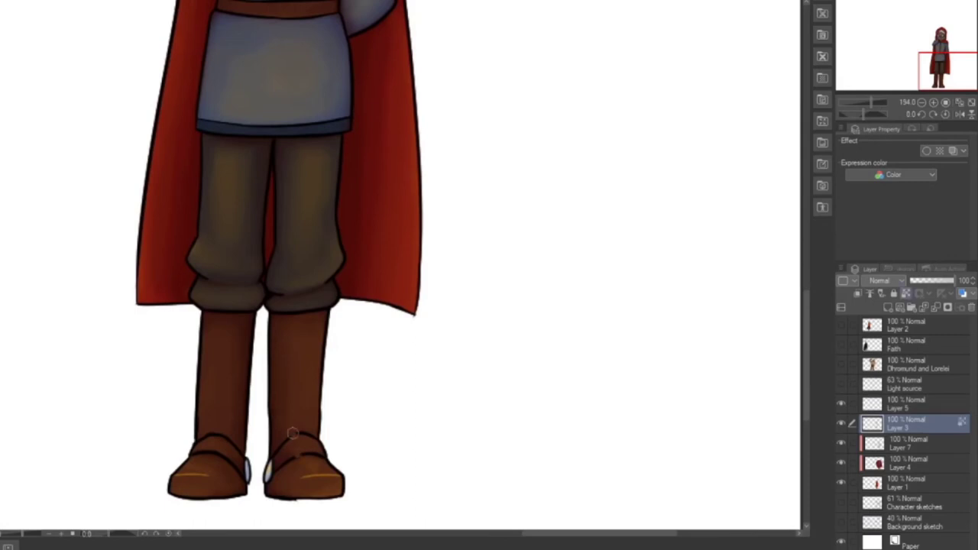
pyautogui.moveTo(286, 480); pyautogui.dragTo(324, 454)
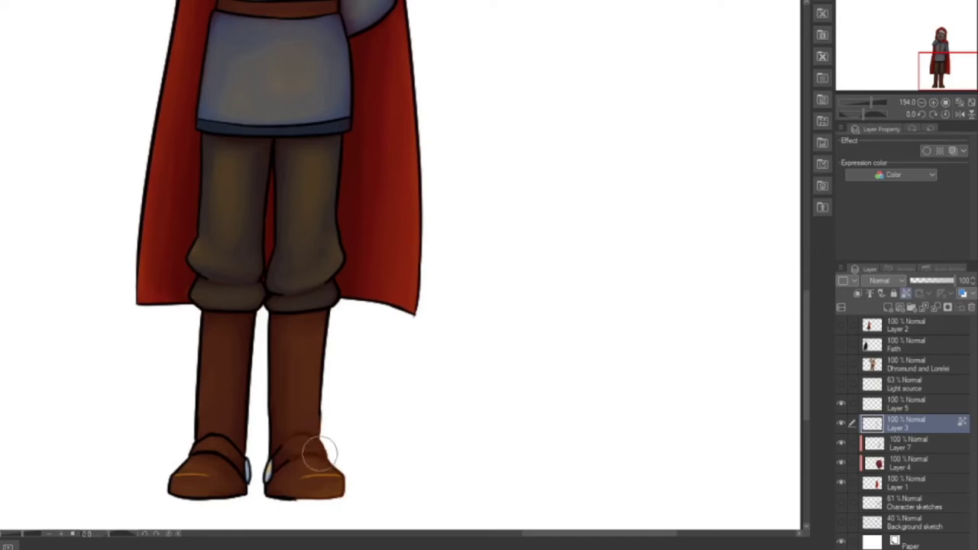
pyautogui.scroll(3, 243, 450)
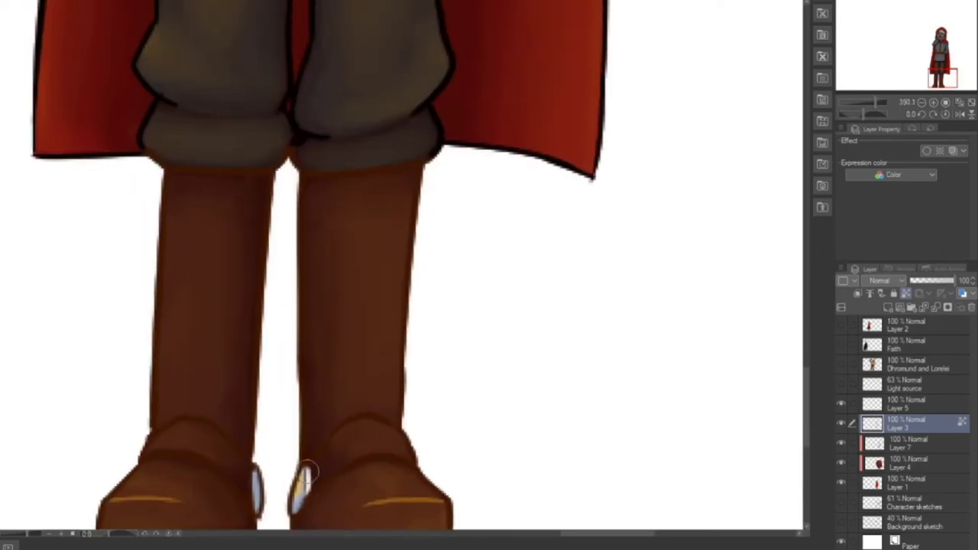
# Step: Recolour the outlines of the heel pieces between the boots light blue and select Layer 7 to touch them up
pyautogui.scroll(3, 252, 411)
pyautogui.moveTo(324, 408)
pyautogui.mouseDown()
pyautogui.moveTo(299, 398)
pyautogui.moveTo(334, 395)
pyautogui.moveTo(343, 337)
pyautogui.mouseUp()
pyautogui.moveTo(264, 330); pyautogui.dragTo(266, 401)
pyautogui.click(909, 444)
pyautogui.click(841, 443)
pyautogui.click(841, 443)
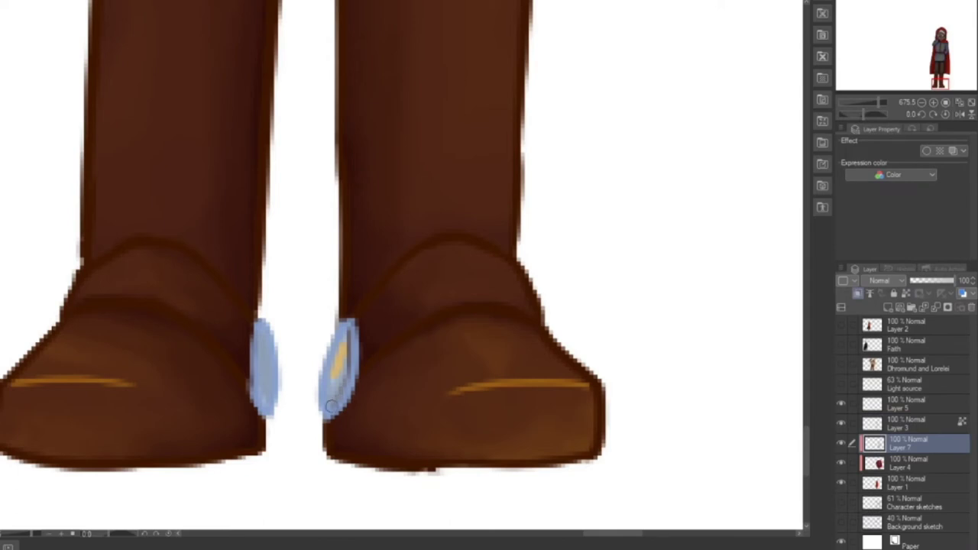
# Step: Recolour the line art of the trousers and their cuffs dark grey-brown on Layer 3
pyautogui.scroll(-4, 569, 334)
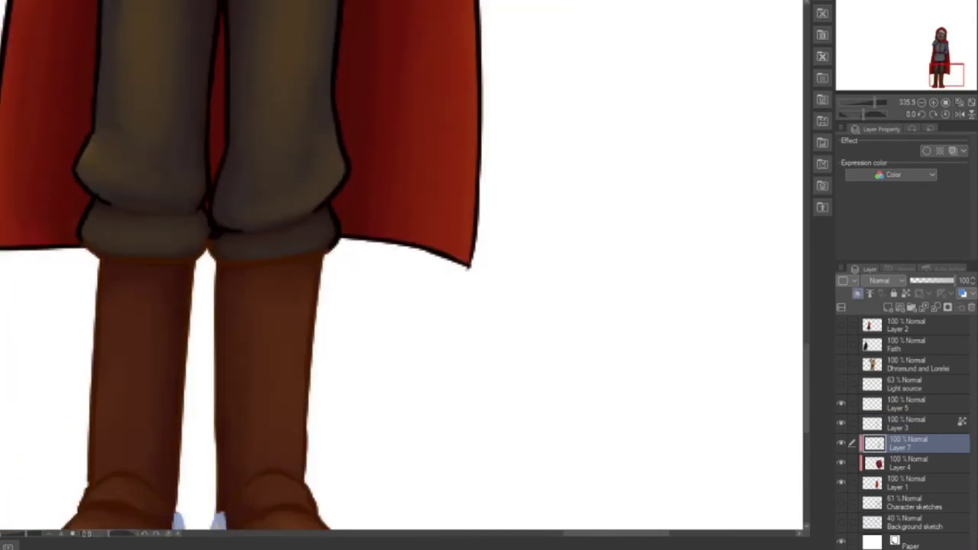
pyautogui.click(909, 424)
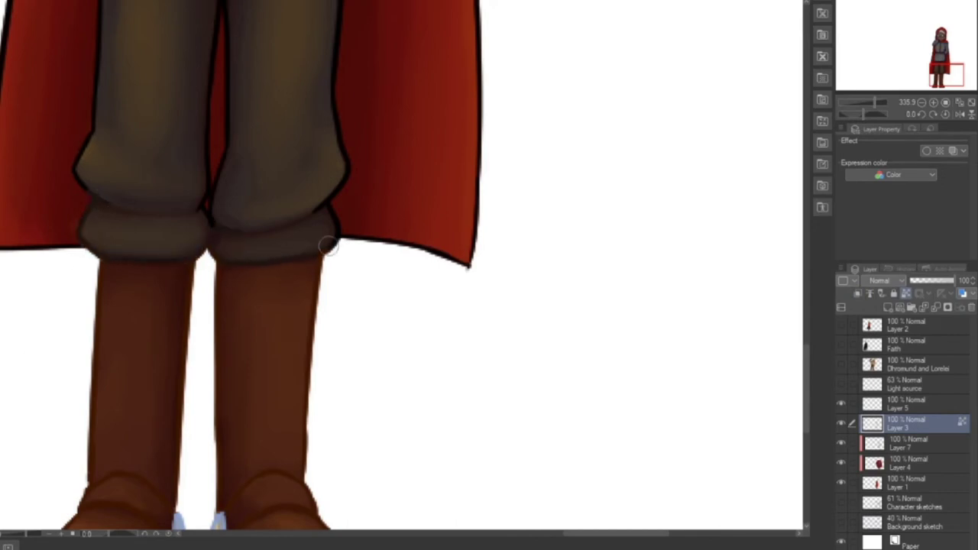
pyautogui.scroll(5, 498, 224)
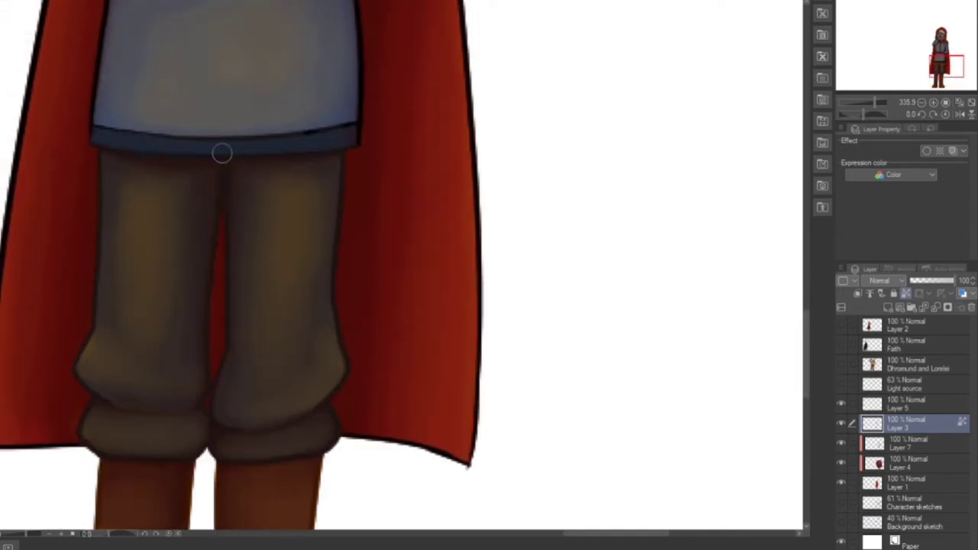
# Step: Recolour the line art of the tunic skirt, chest and raised sleeve dark blue, and the belt's edges brown
pyautogui.scroll(6, 104, 109)
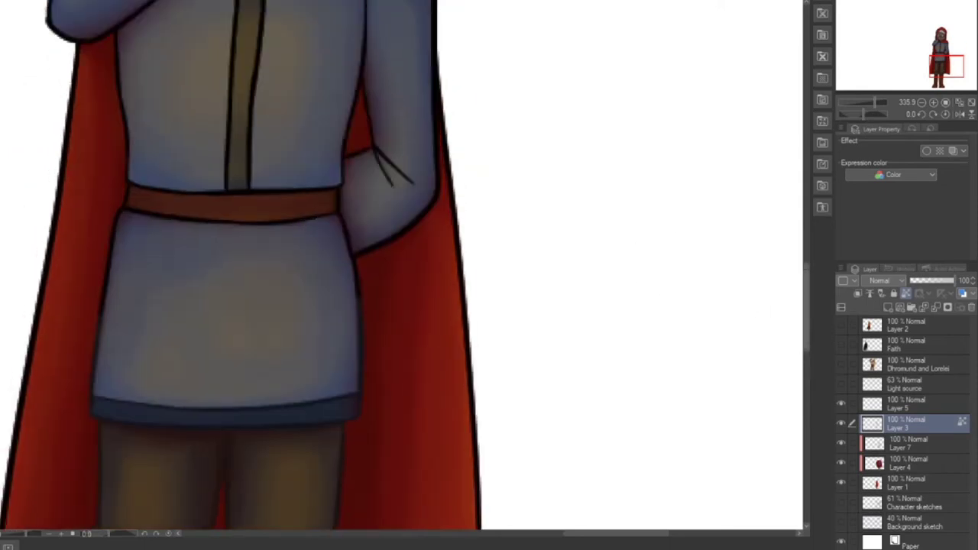
pyautogui.scroll(5, 120, 290)
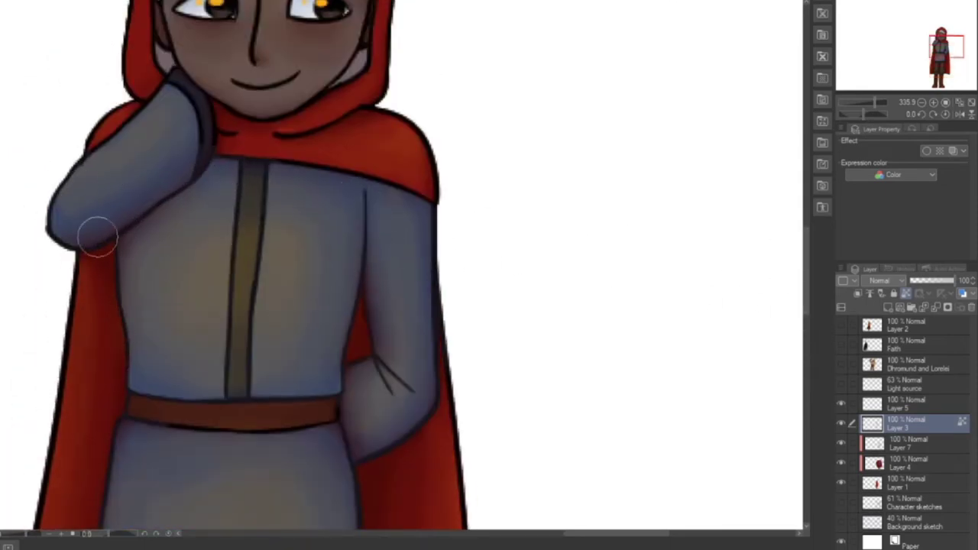
pyautogui.scroll(4, 160, 99)
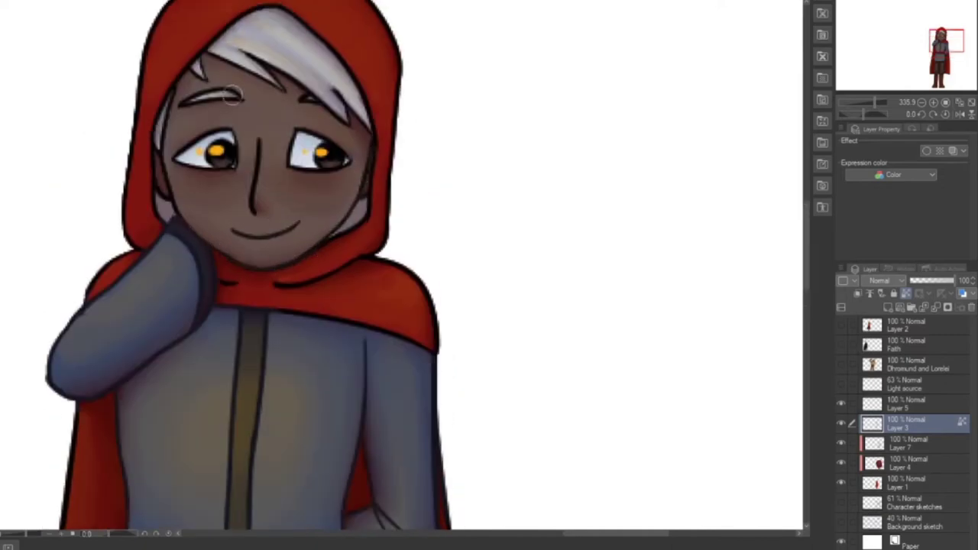
# Step: Recolour the nose, mouth and face outlines dark brown on Layer 3
pyautogui.moveTo(251, 208); pyautogui.dragTo(259, 139)
pyautogui.moveTo(166, 136); pyautogui.dragTo(176, 201)
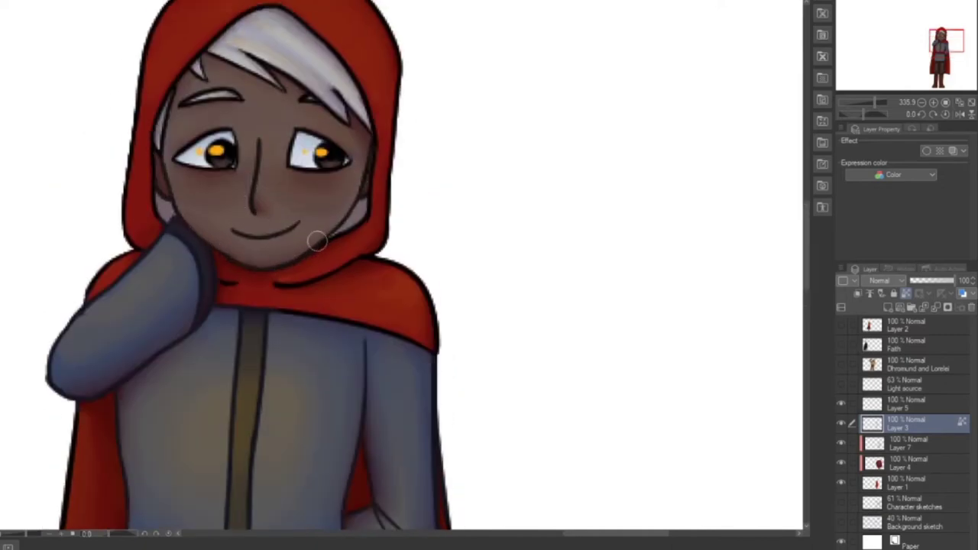
pyautogui.scroll(-4, 736, 200)
pyautogui.scroll(5, 601, 300)
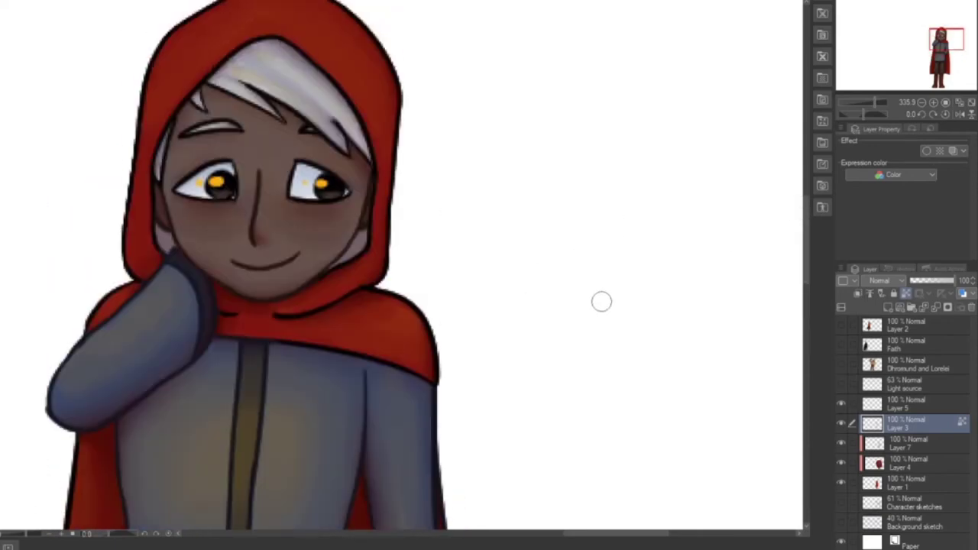
# Step: Undo the stray strokes and recolour the hair and eyebrow outlines light grey-blue
pyautogui.moveTo(183, 135)
pyautogui.mouseDown()
pyautogui.moveTo(236, 128)
pyautogui.moveTo(183, 136)
pyautogui.mouseUp()
pyautogui.hotkey('ctrl', 'z')
pyautogui.hotkey('ctrl', 'z')
pyautogui.moveTo(161, 183)
pyautogui.mouseDown()
pyautogui.moveTo(183, 118)
pyautogui.moveTo(204, 111)
pyautogui.mouseUp()
pyautogui.moveTo(370, 159); pyautogui.dragTo(241, 96)
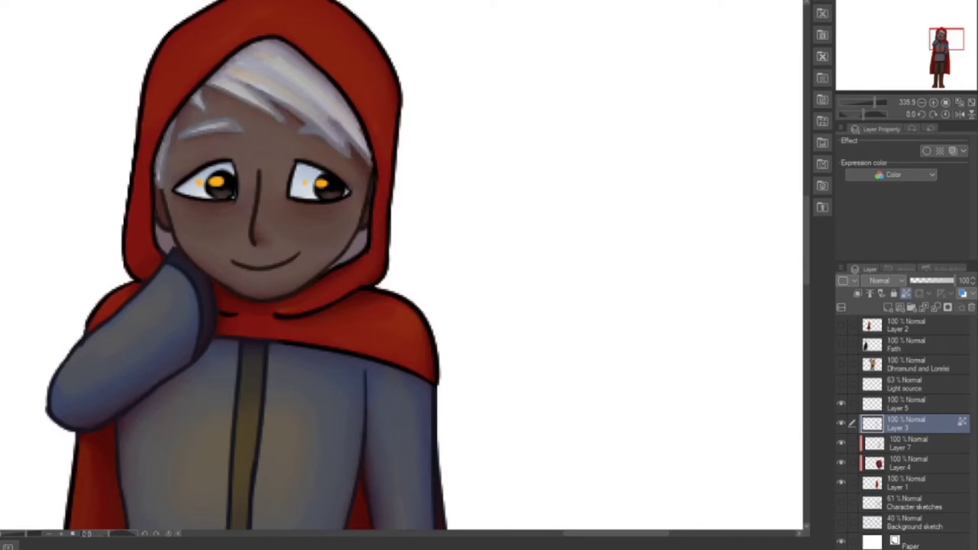
# Step: Touch up the colours of the white hair fringe on Layer 7
pyautogui.scroll(5, 289, 118)
pyautogui.click(909, 444)
pyautogui.moveTo(424, 155); pyautogui.dragTo(475, 215)
pyautogui.scroll(-8, 252, 256)
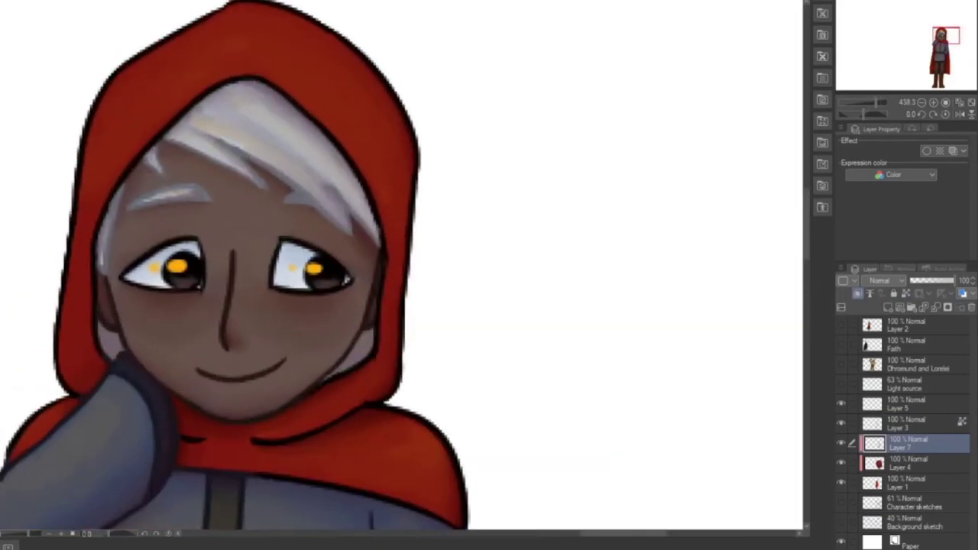
# Step: Recolour the neckline fold and the hood's lower edge beside the chin red on Layer 3
pyautogui.scroll(6, 260, 157)
pyautogui.click(909, 424)
pyautogui.moveTo(340, 350); pyautogui.dragTo(279, 377)
pyautogui.moveTo(187, 401); pyautogui.dragTo(263, 387)
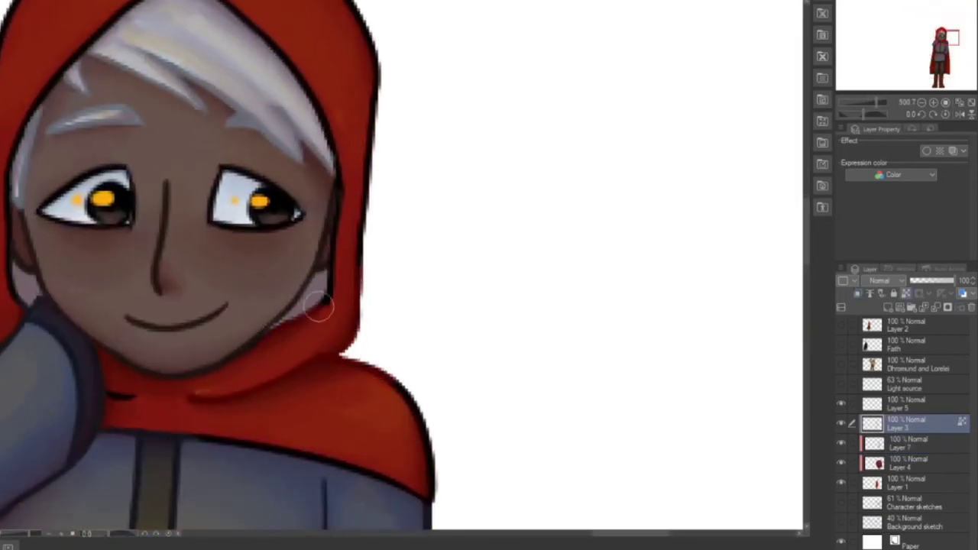
# Step: Recolour the outer and inner outlines of the hood dark red
pyautogui.scroll(5, 682, 201)
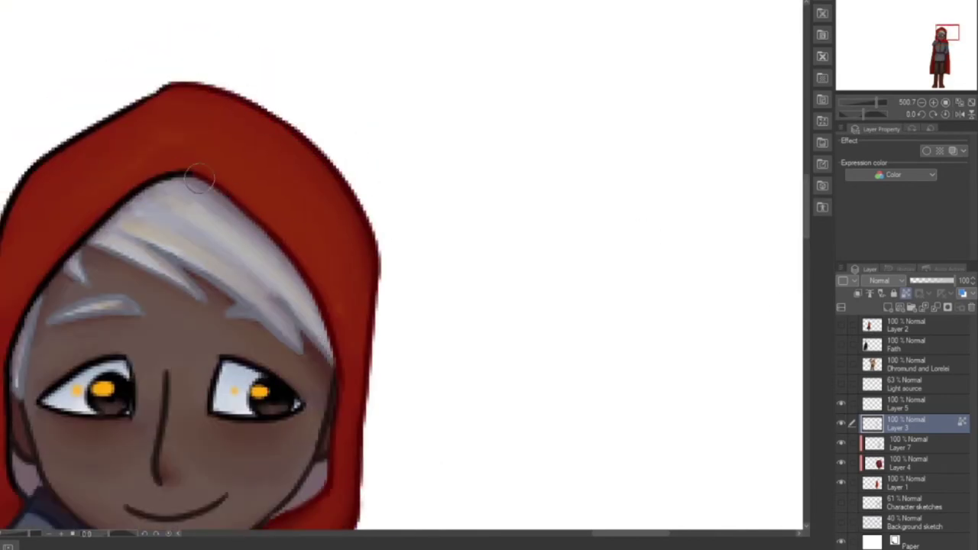
pyautogui.hscroll(-10, 360, 231)
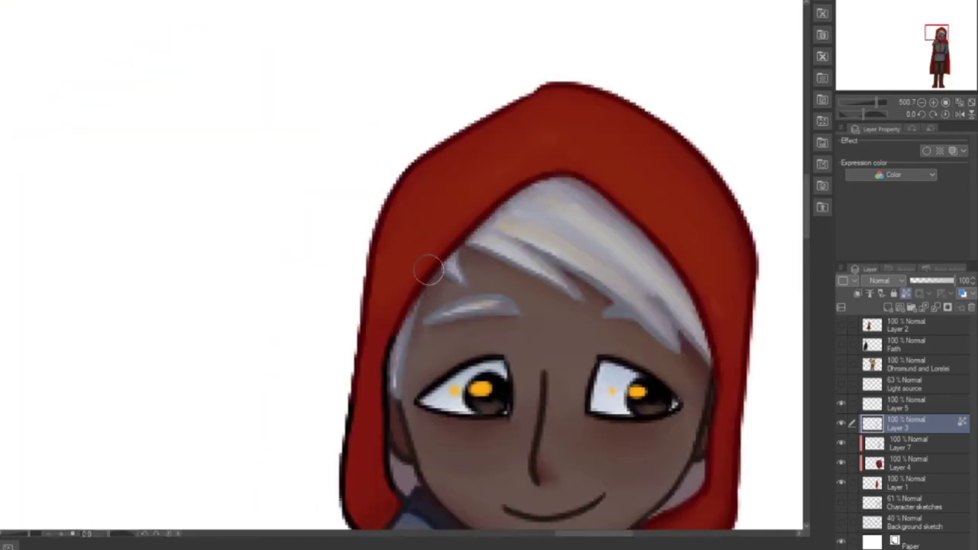
pyautogui.scroll(-8, 362, 221)
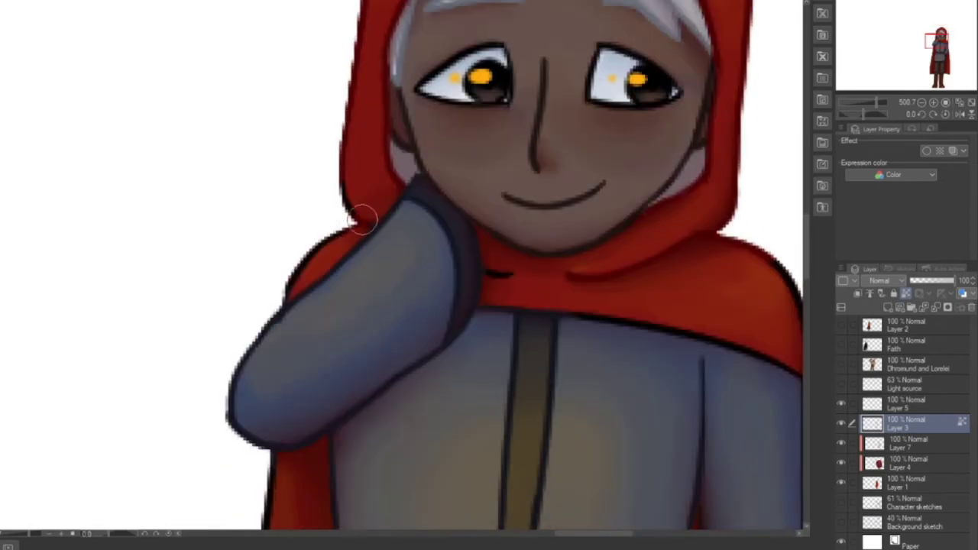
# Step: Recolour the outlines of the cape's shoulders and its edge across the chest dark red
pyautogui.hscroll(8, 402, 264)
pyautogui.moveTo(513, 378)
pyautogui.mouseDown()
pyautogui.moveTo(417, 341)
pyautogui.moveTo(327, 325)
pyautogui.mouseUp()
pyautogui.moveTo(513, 366); pyautogui.dragTo(486, 274)
pyautogui.scroll(-8, 181, 158)
pyautogui.scroll(6, 153, 271)
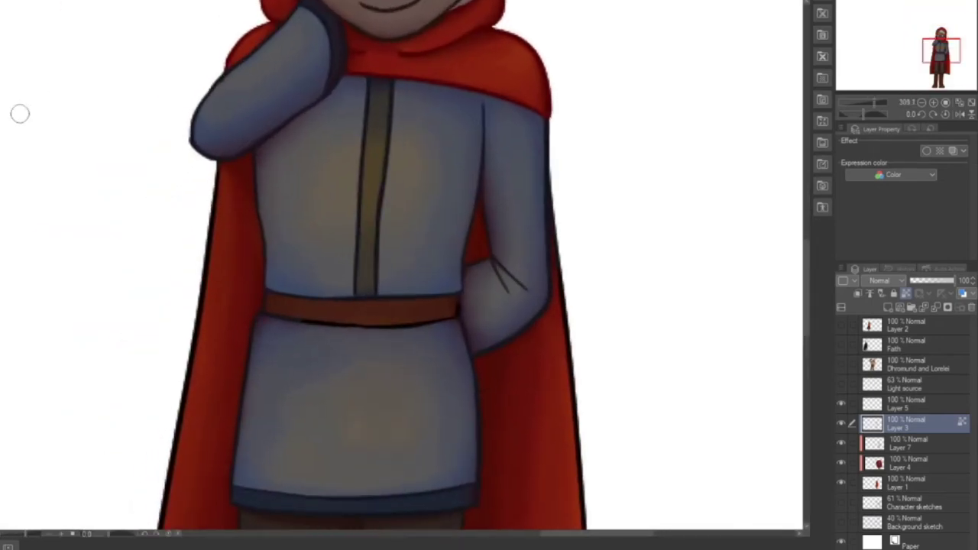
# Step: Recolour the long side edges and hem outline of the cape dark red
pyautogui.scroll(-5, 565, 289)
pyautogui.scroll(5, 195, 413)
pyautogui.scroll(-3, 454, 415)
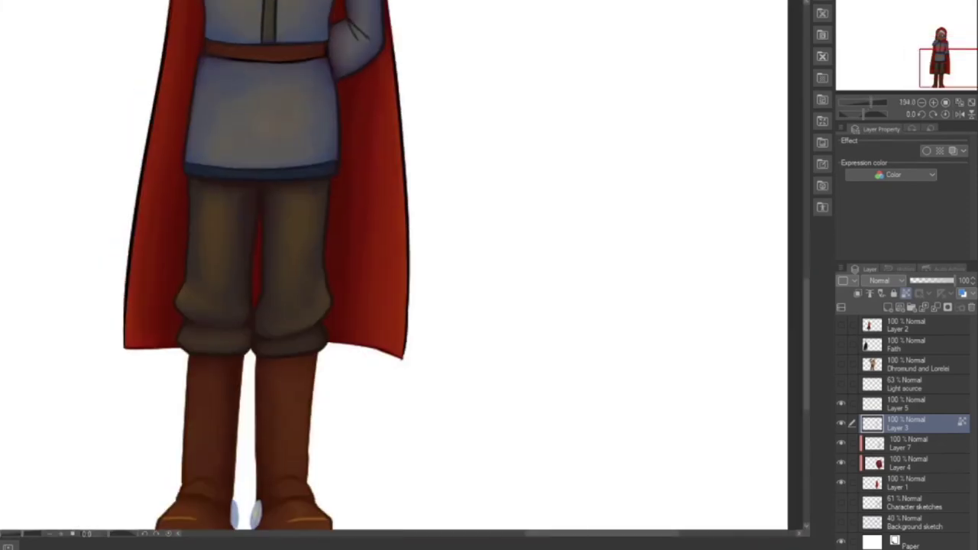
pyautogui.scroll(1, 115, 442)
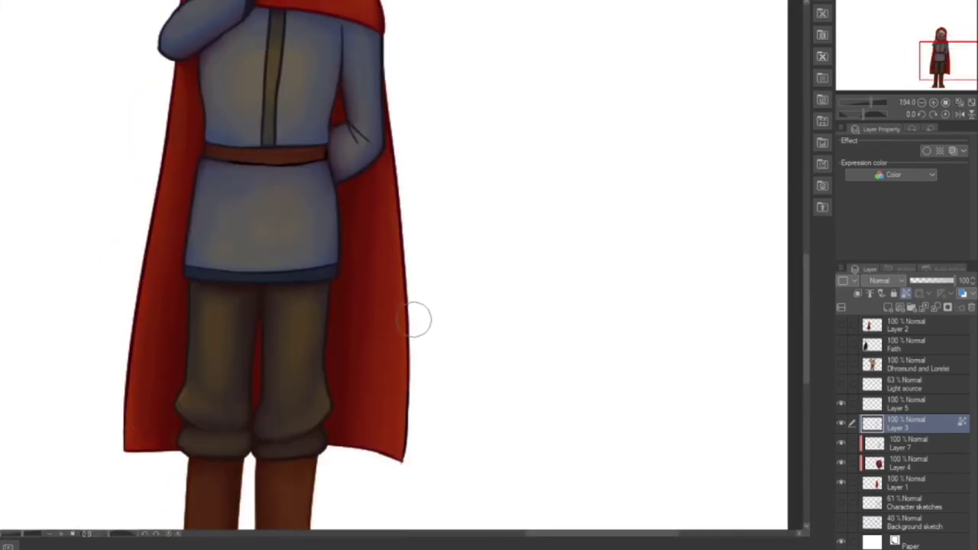
pyautogui.scroll(3, 237, 143)
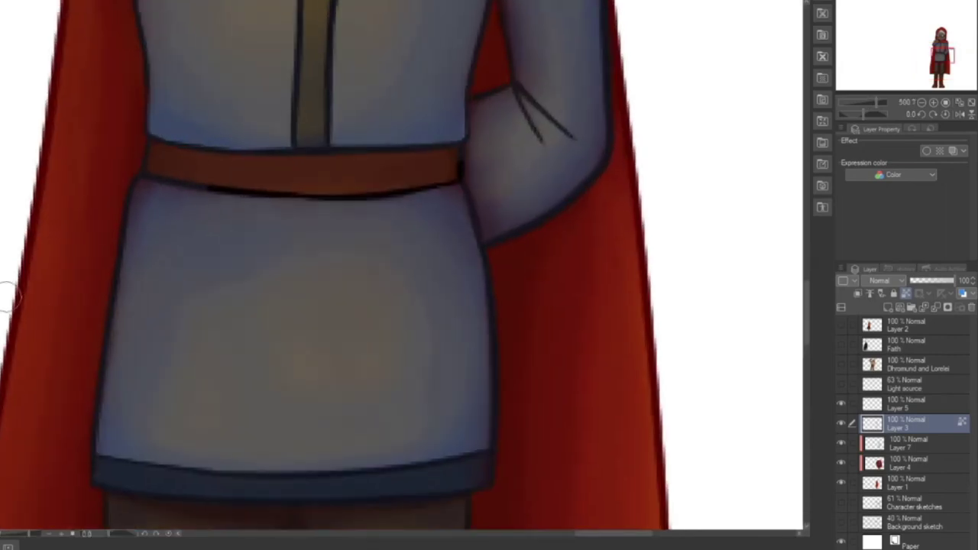
pyautogui.scroll(-7, 337, 199)
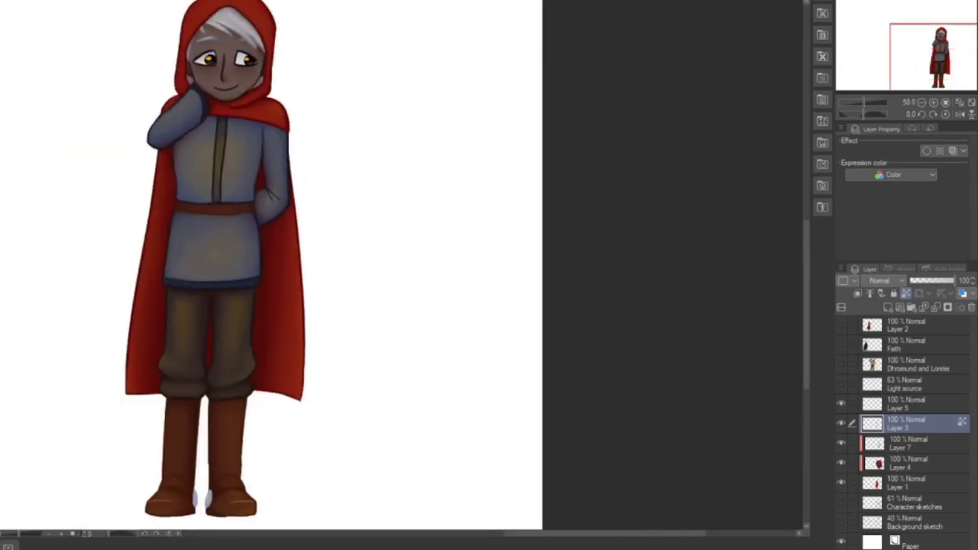
# Step: Merge the hooded character's layers down into Layer 1 and move it above the Light source layer
pyautogui.moveTo(229, 191); pyautogui.dragTo(620, 271)
pyautogui.scroll(-4, 306, 153)
pyautogui.scroll(3, 305, 153)
pyautogui.click(909, 444)
pyautogui.click(936, 307)
pyautogui.click(936, 307)
pyautogui.click(909, 424)
pyautogui.click(936, 307)
pyautogui.click(909, 404)
pyautogui.click(935, 307)
pyautogui.moveTo(909, 404); pyautogui.dragTo(910, 375)
# Step: Show the Dhromund and Lorelei, Faith and Layer 2 character layers again
pyautogui.click(841, 364)
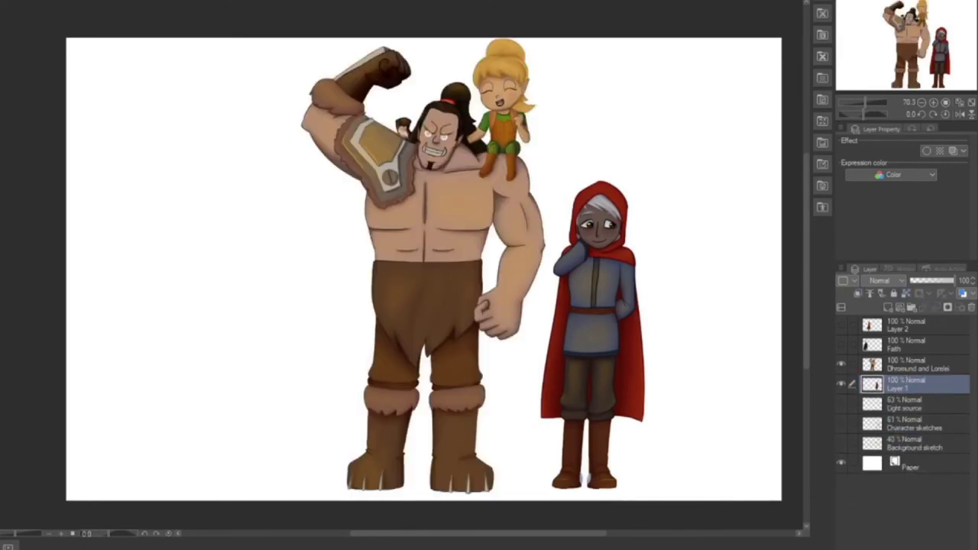
pyautogui.click(841, 345)
pyautogui.click(841, 325)
# Step: Show the Character sketches layer, erase the hooded character's sketch with Layer 1 temporarily hidden, and reselect Layer 1
pyautogui.click(841, 424)
pyautogui.click(915, 424)
pyautogui.click(841, 384)
pyautogui.moveTo(565, 431)
pyautogui.mouseDown()
pyautogui.moveTo(639, 417)
pyautogui.moveTo(611, 176)
pyautogui.moveTo(588, 382)
pyautogui.mouseUp()
pyautogui.click(841, 385)
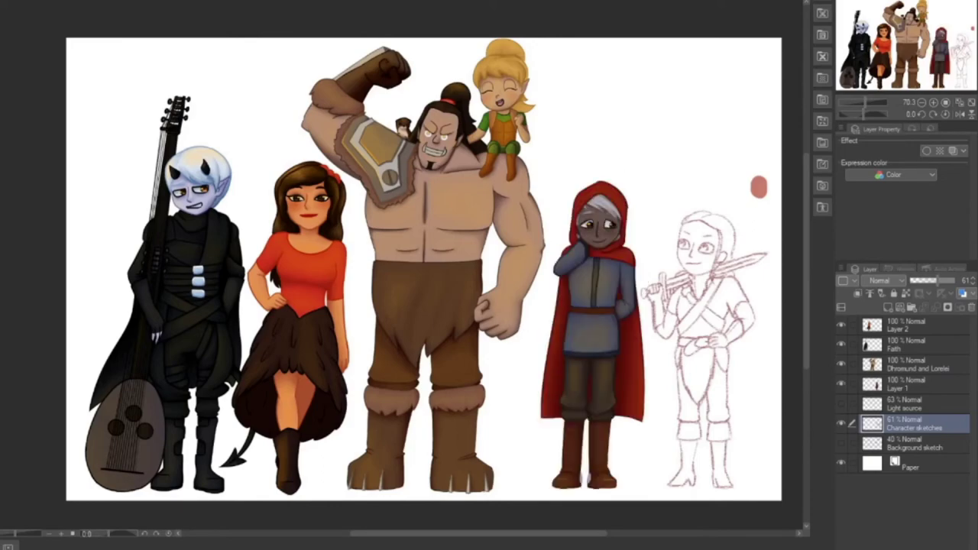
pyautogui.click(913, 385)
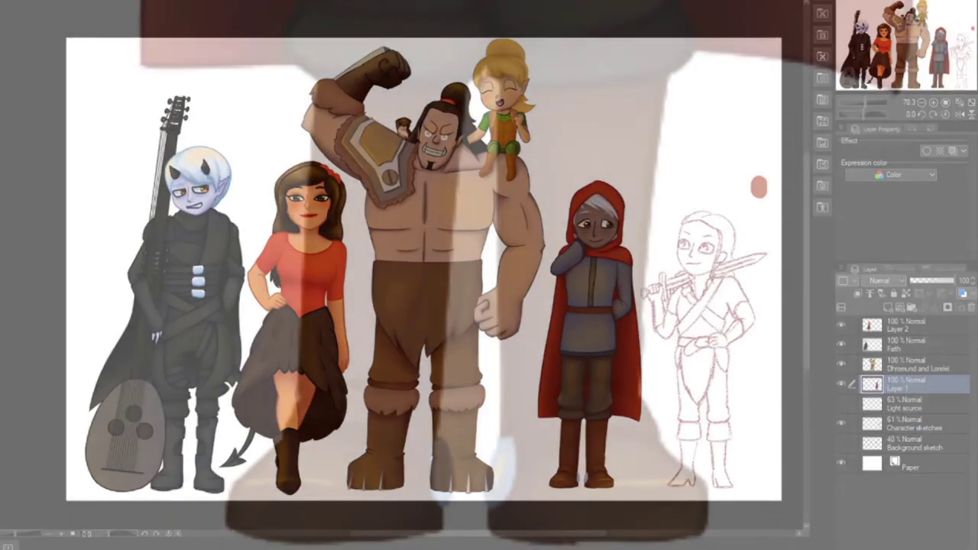